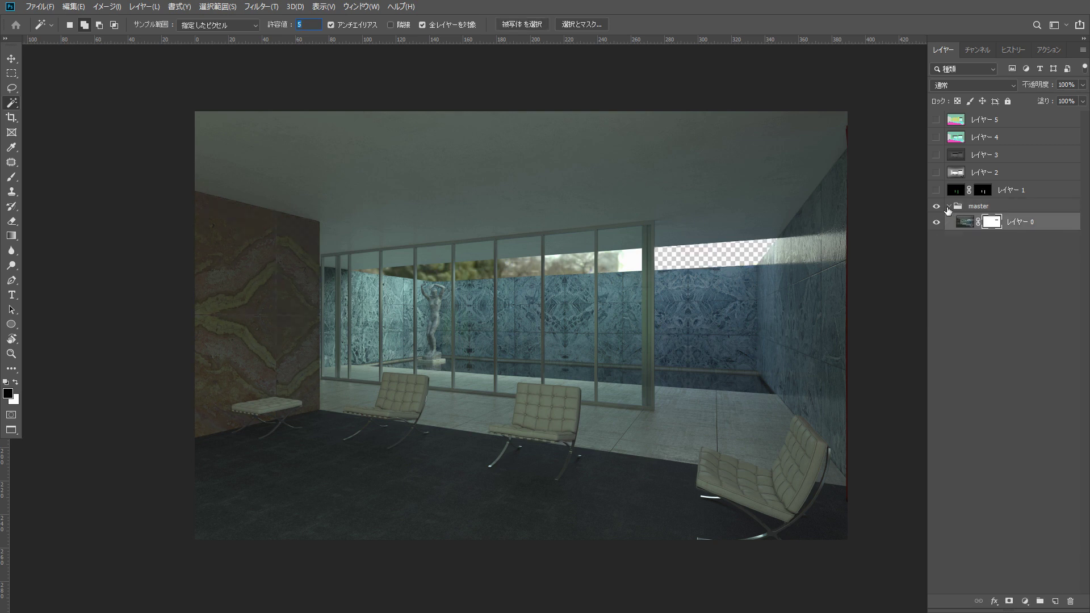
Select the openings behind the glazing from the レイヤー 4 colour pass and mask them out of the master group
click(580, 267)
click(937, 136)
click(978, 206)
alt+click(1008, 600)
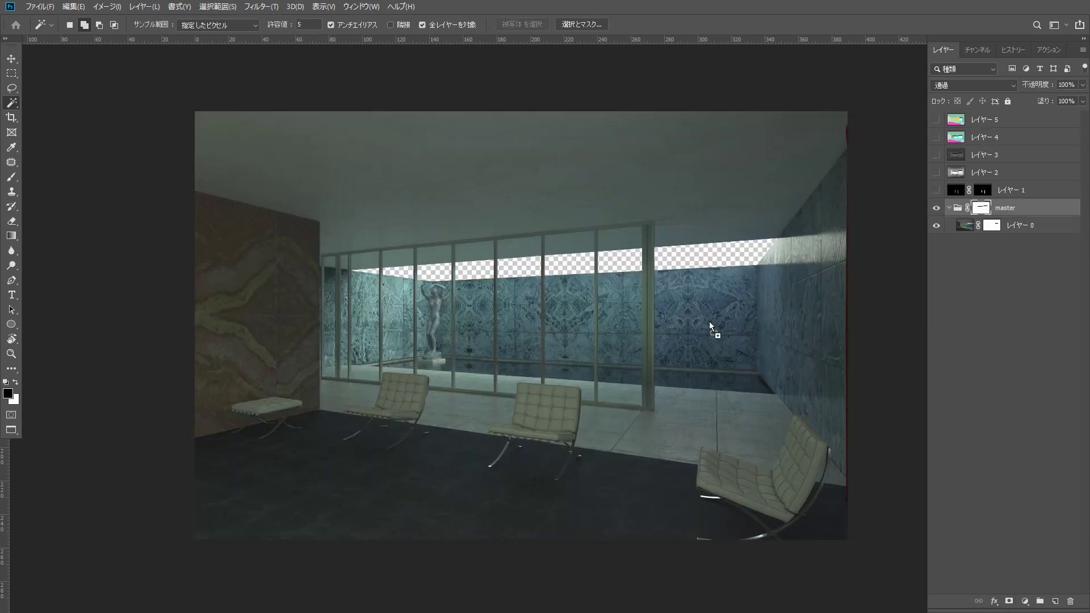
Place the sky image 1 beneath the master group and put it in a group named sky
key(Return)
drag(959, 208, 956, 284)
click(949, 208)
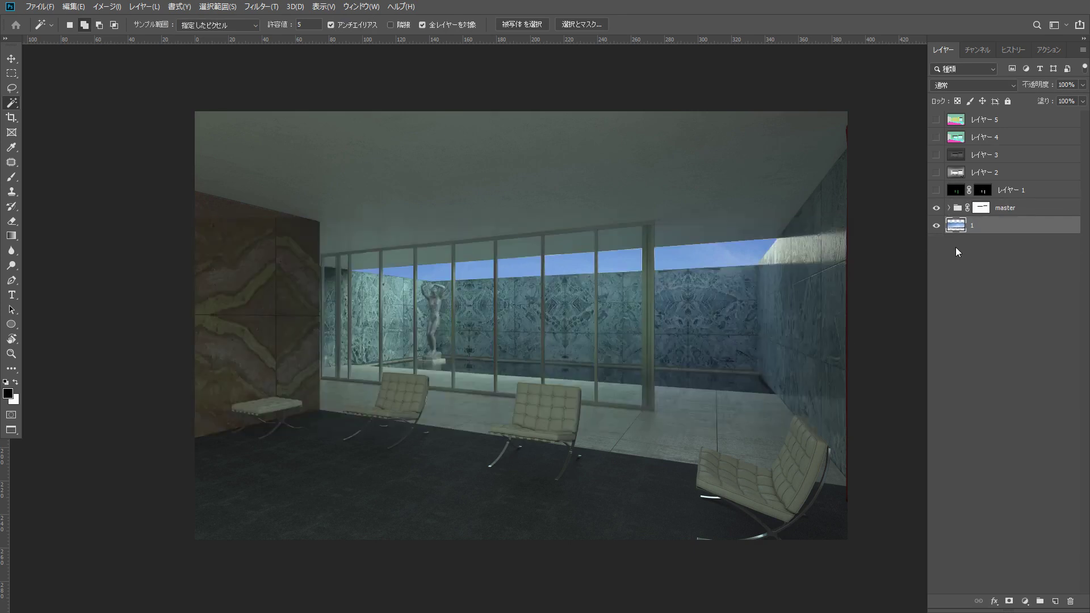
key(ctrl+g)
double_click(986, 223)
click(964, 241)
Transform the sky image so its clouds fill the openings above the courtyard wall
key(ctrl+t)
drag(731, 292, 869, 240)
key(Return)
Add a Hue/Saturation adjustment over the sky with saturation -16 and lightness +48
click(1025, 600)
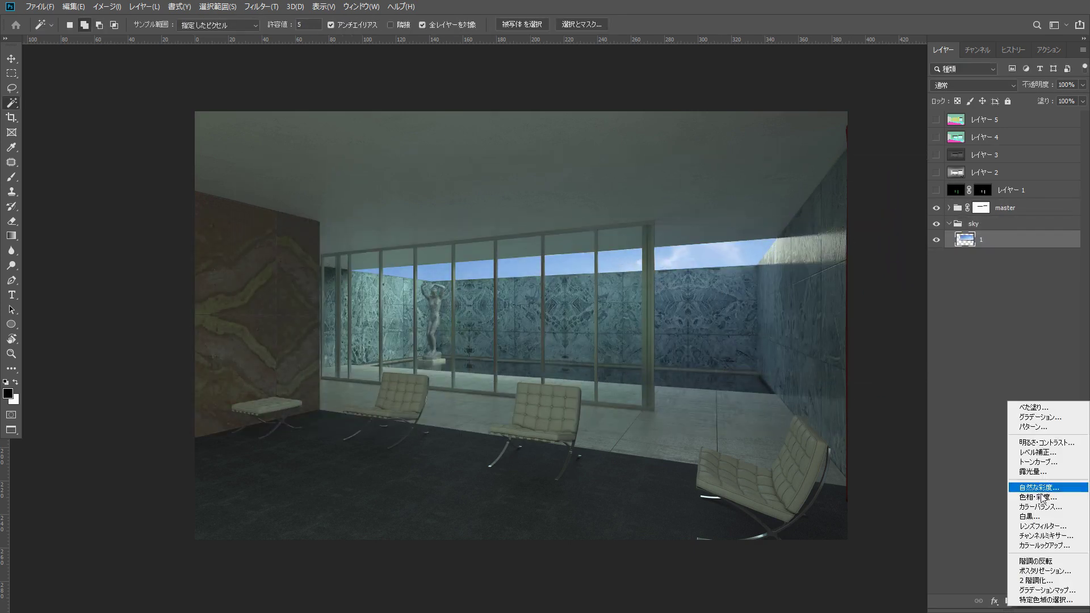
click(1027, 490)
drag(825, 182, 813, 182)
drag(826, 207, 862, 206)
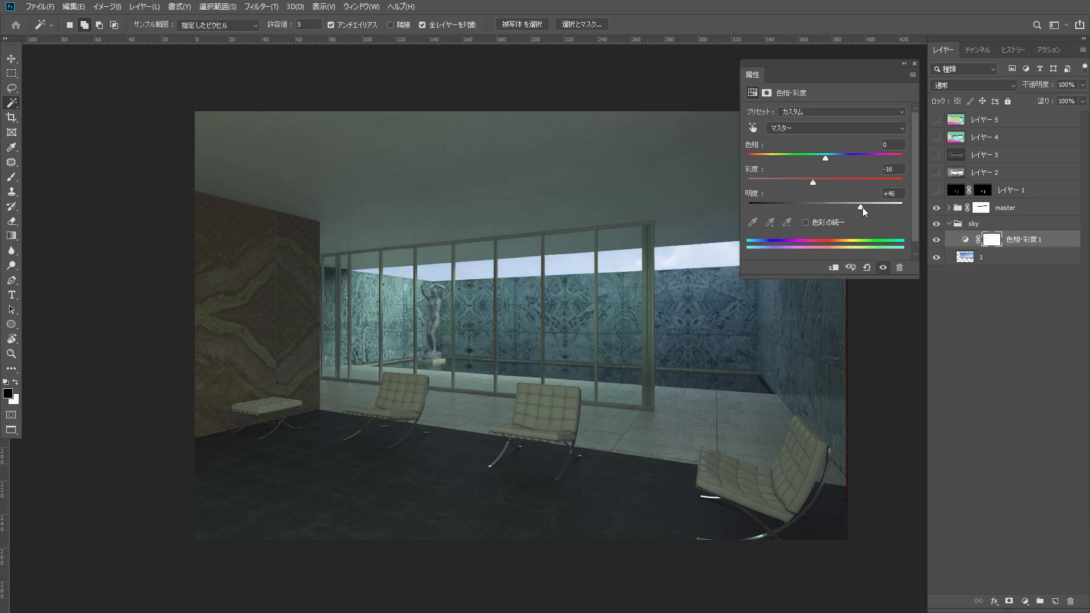
Add a Color Balance adjustment to the sky through a linear quick-mask gradient and change its blending mode
click(11, 236)
key(q)
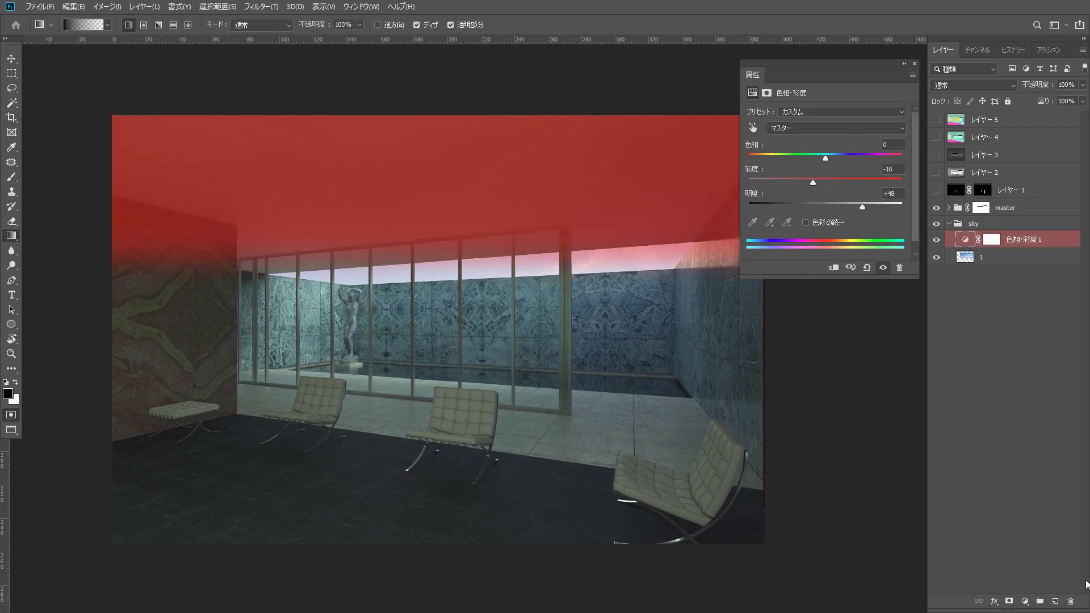
key(q)
click(1024, 601)
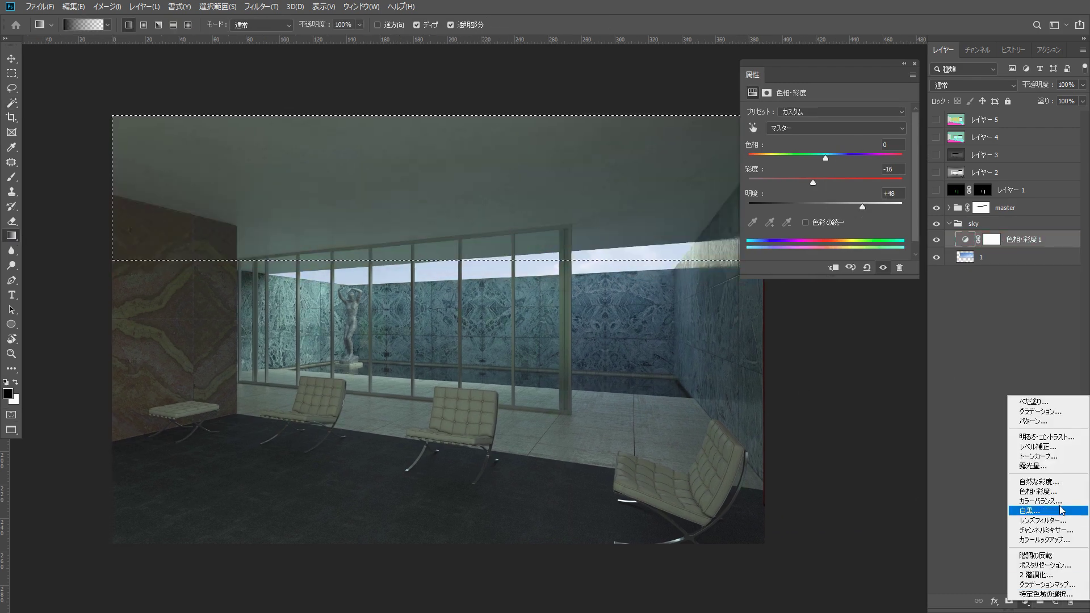
click(1043, 501)
click(969, 88)
click(968, 138)
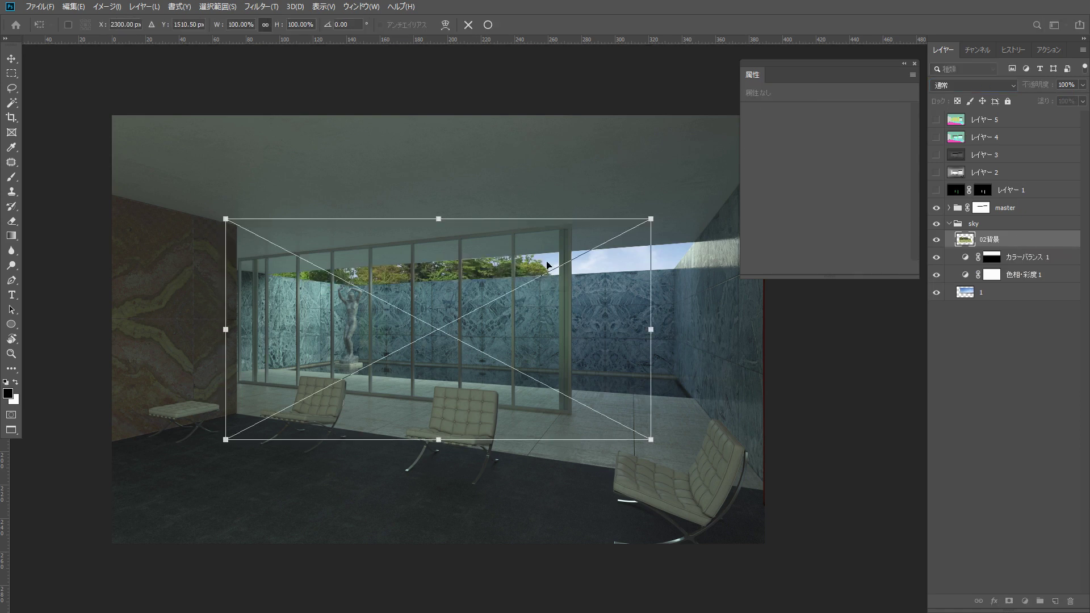
Place the 02背景 tree image in the sky group so the trees stand behind the glazed wall
drag(547, 265, 541, 269)
key(Return)
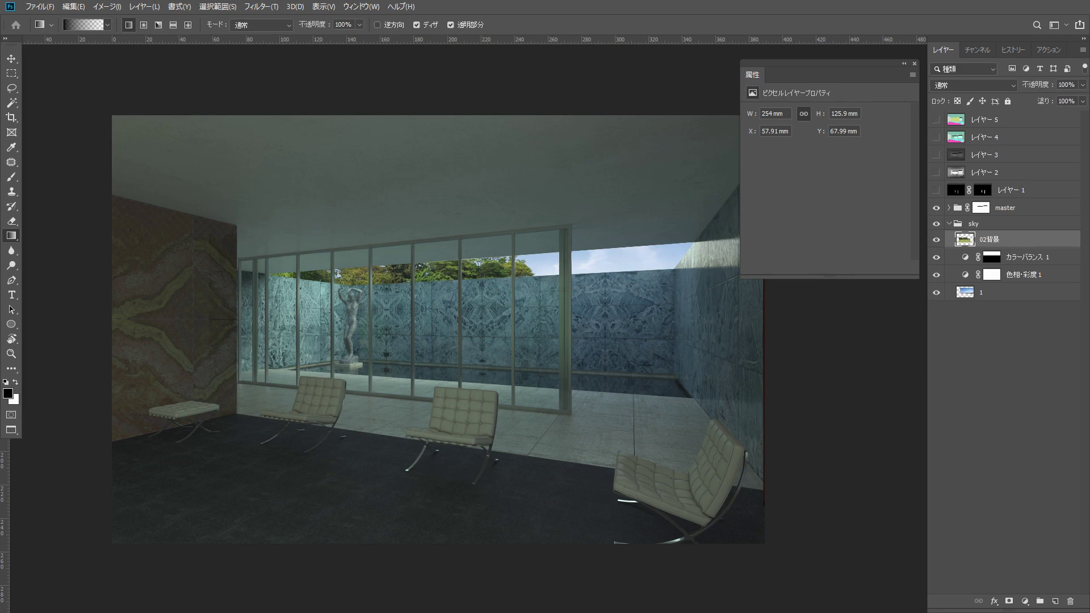
Flip the second tree image horizontally and scale it to about 43% by 50% behind the open courtyard side
key(Return)
key(ctrl+t)
key(ctrl+minus)
drag(693, 215, 448, 332)
drag(414, 368, 650, 331)
key(ctrl+plus)
key(ctrl+plus)
key(ctrl+plus)
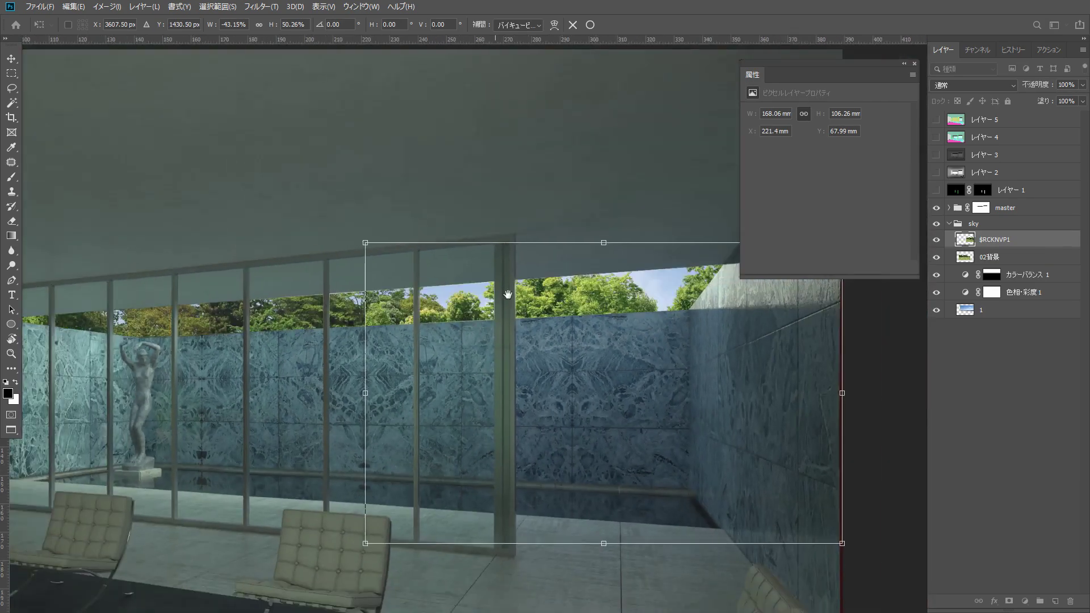
key(Return)
Select both tree layers and reposition them together behind the courtyard wall
key(g)
key(ctrl+minus)
shift+click(964, 265)
key(v)
drag(348, 313, 278, 307)
key(ctrl+z)
click(973, 255)
shift+click(968, 243)
drag(969, 242, 975, 263)
click(961, 192)
click(968, 173)
shift+click(971, 190)
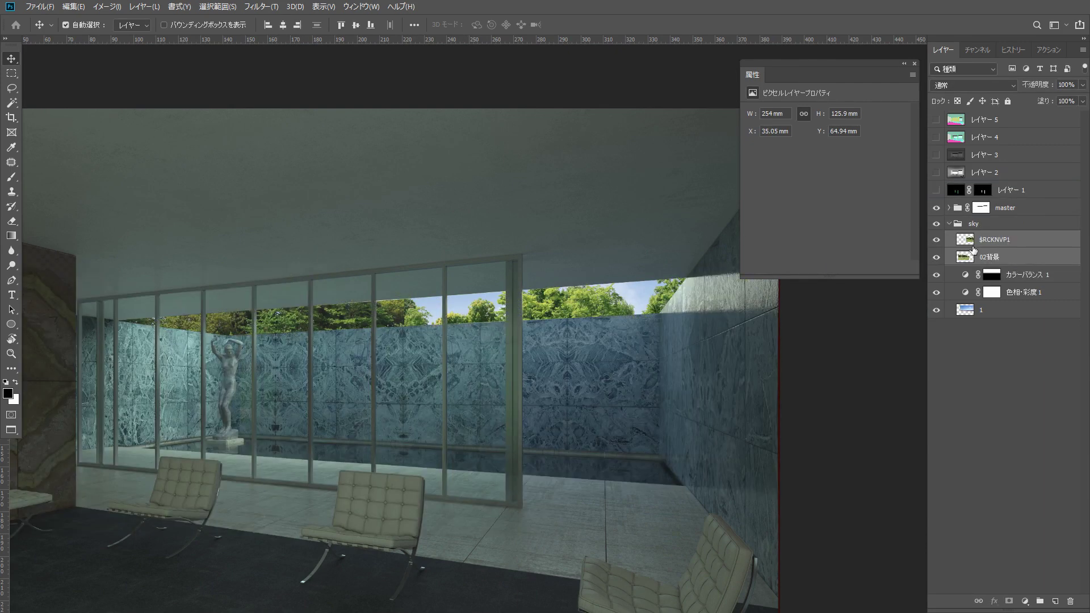
Group the tree layers, create a merged copy, and collect both in a group named back above sky
key(ctrl+g)
key(ctrl+alt+e)
shift+click(966, 256)
key(ctrl+g)
drag(976, 241, 970, 216)
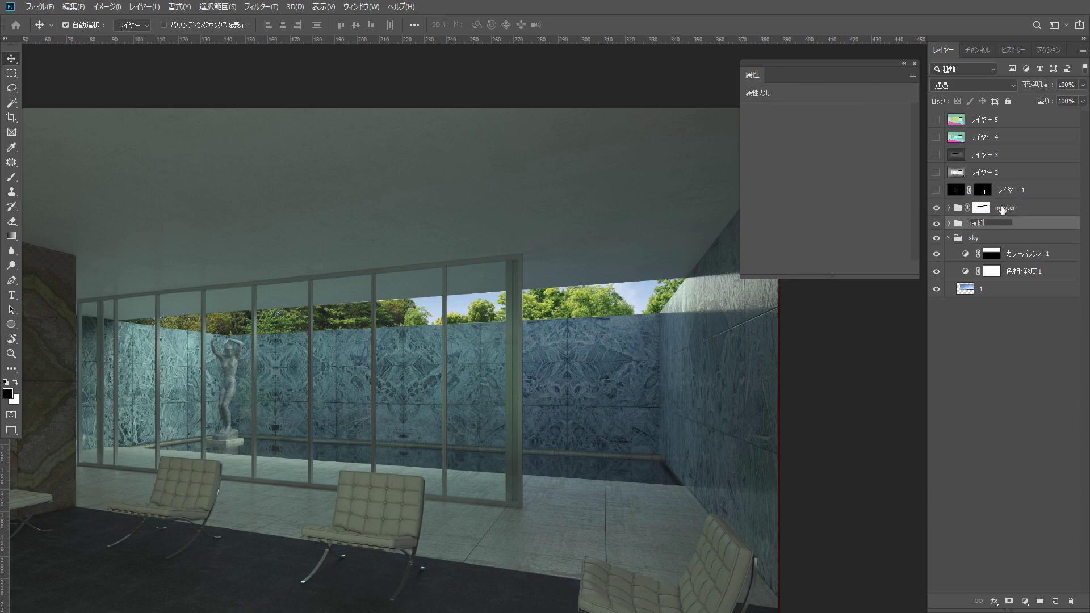
click(949, 238)
Lower the opacity of the merged tree layer in the back group to 86%
scroll(341, 244, down, 1)
drag(340, 244, 479, 197)
click(915, 63)
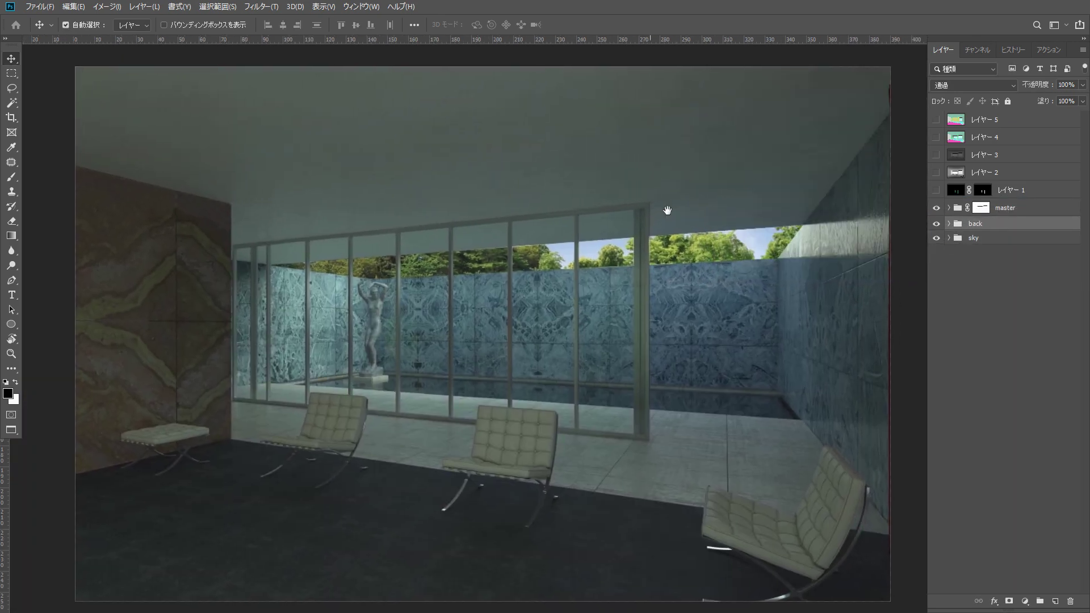
drag(649, 214, 669, 208)
click(949, 223)
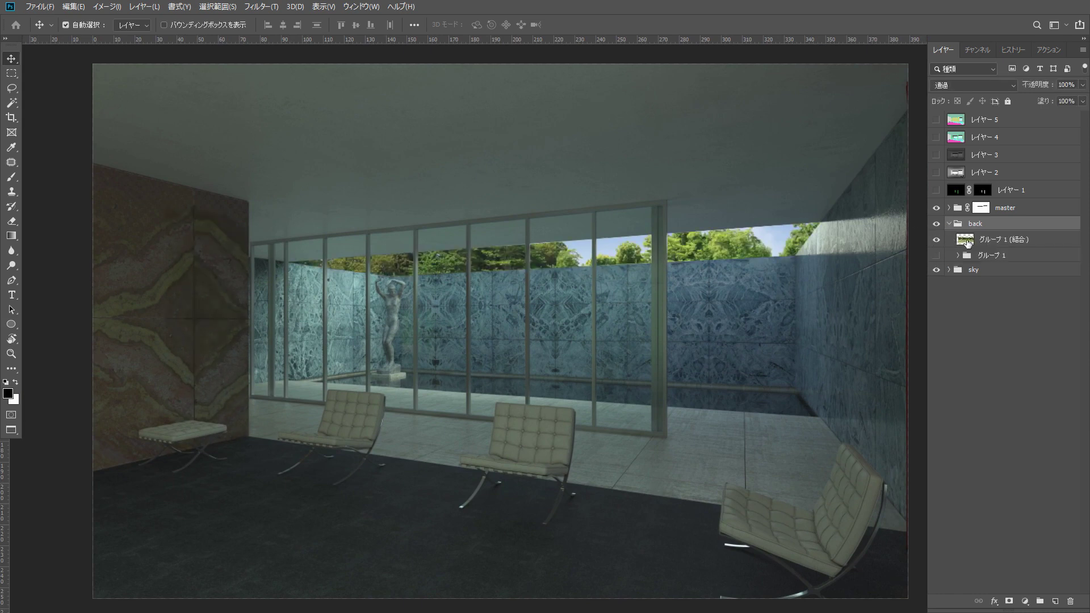
click(967, 242)
click(1083, 84)
drag(1082, 98, 1076, 100)
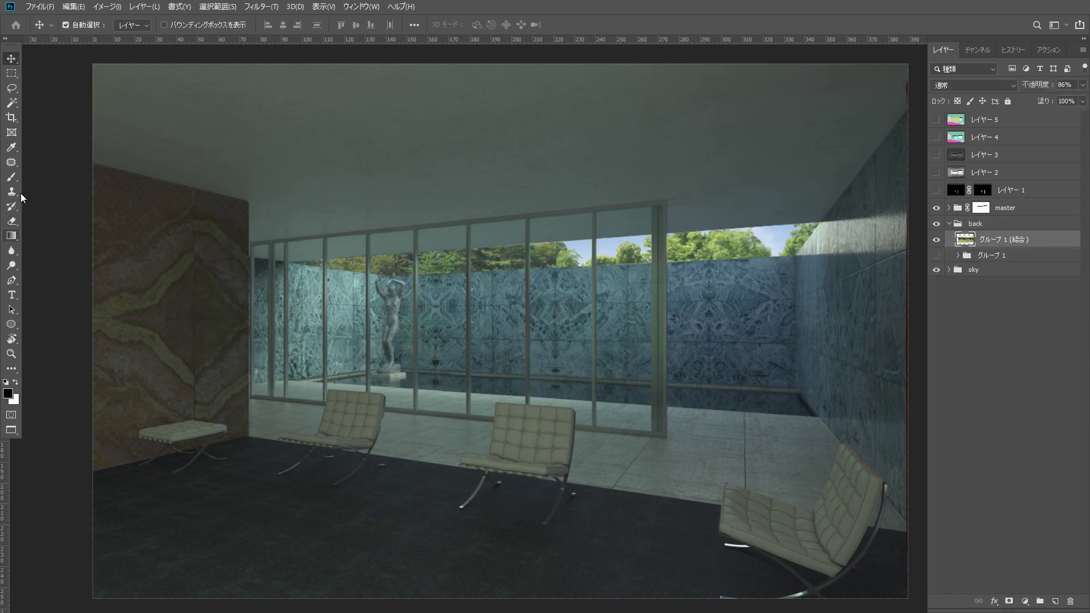
Add a Hue/Saturation adjustment with lightness +43 over the trees, limited to spots made with radial quick-mask gradients
click(12, 236)
click(143, 25)
key(q)
mouse_move(564, 214)
mouse_down()
mouse_move(619, 278)
mouse_move(653, 284)
mouse_up()
key(ctrl+z)
drag(774, 215, 823, 272)
key(q)
click(1025, 600)
click(988, 418)
drag(825, 203, 877, 206)
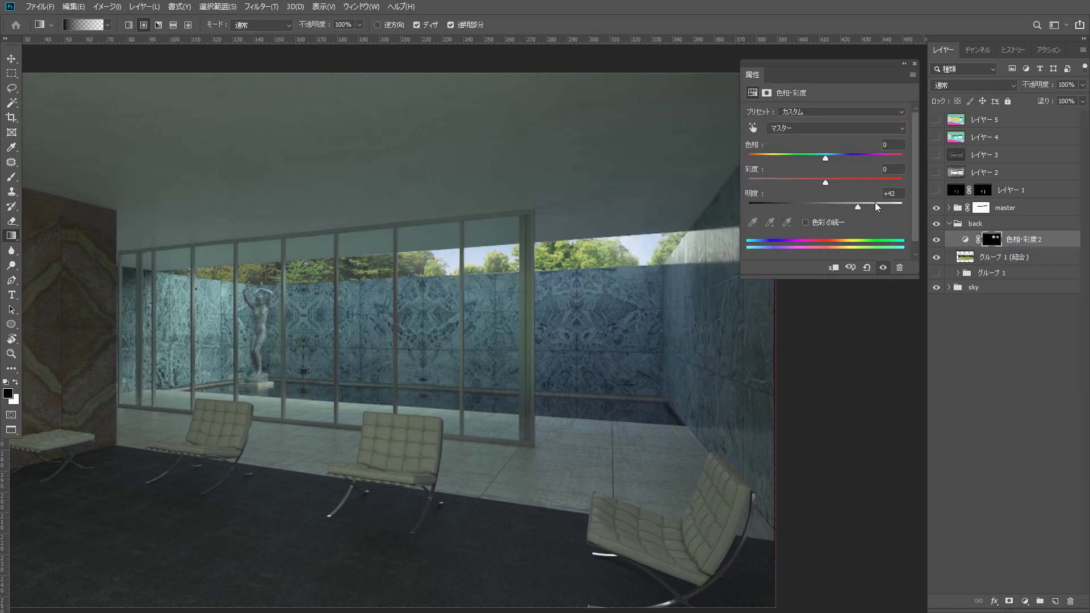
Brush a quick mask along the wall's top edge and add a Color Balance adjustment of -4, +7, +5
click(11, 177)
key(q)
drag(128, 265, 256, 273)
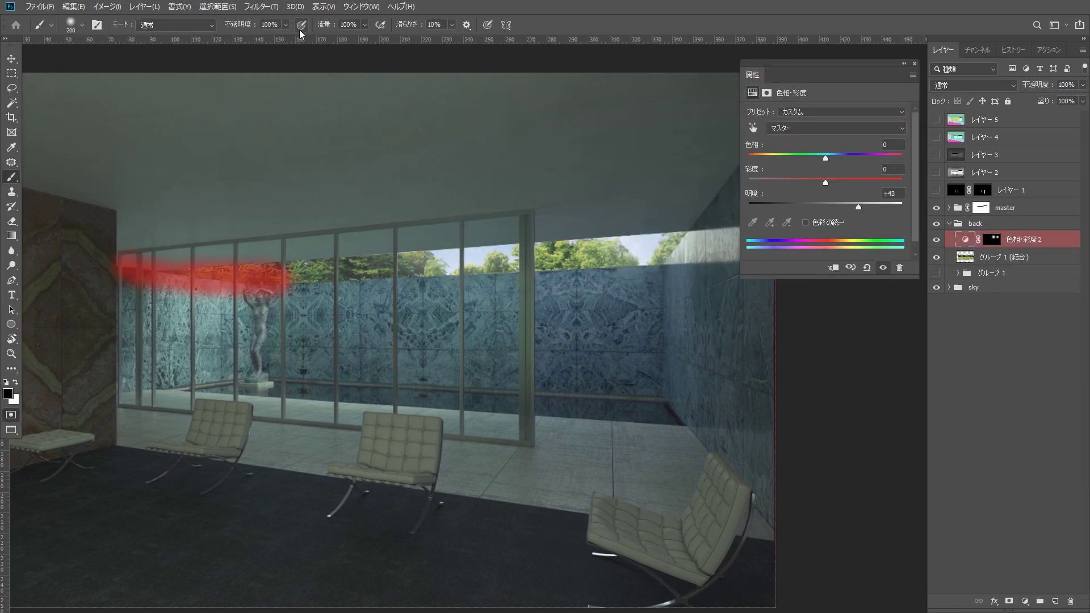
drag(433, 282, 542, 279)
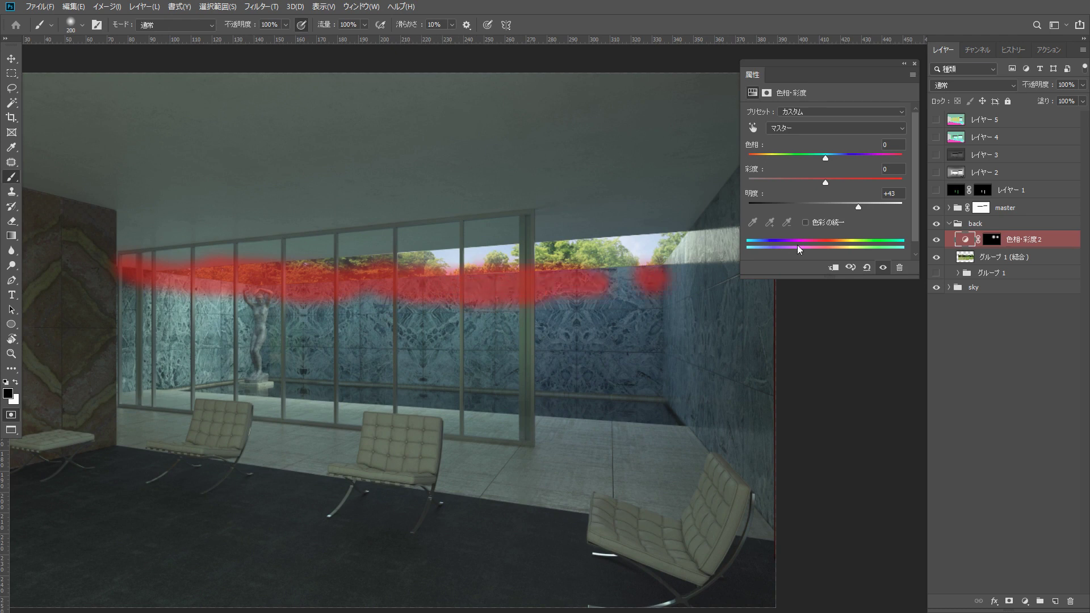
key(q)
click(1024, 600)
click(1047, 504)
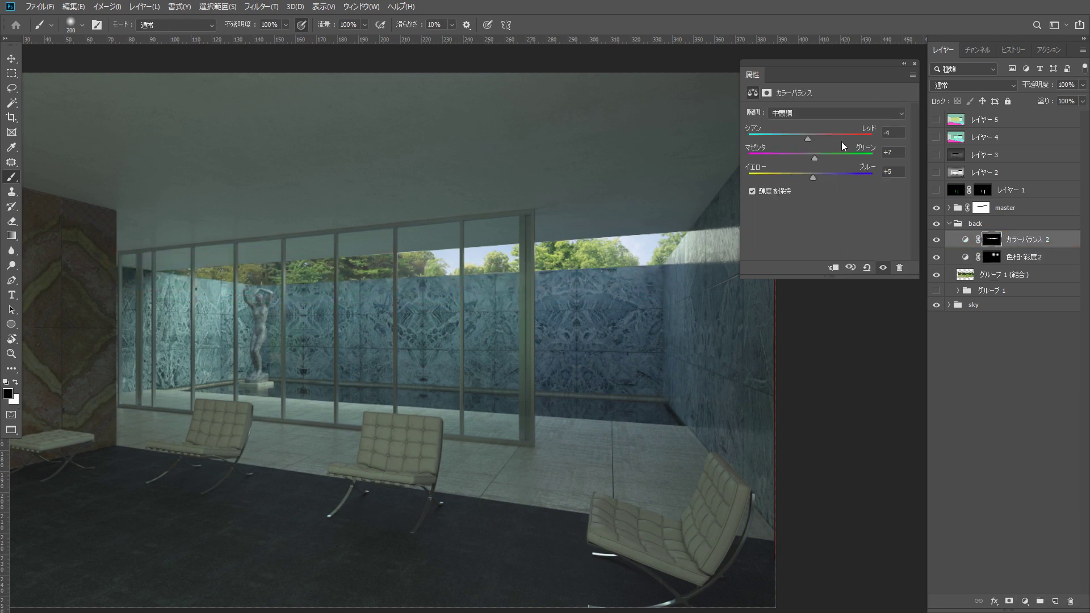
Change the blending mode of the tree-line Color Balance layer and reduce its opacity
click(972, 85)
click(960, 120)
drag(1083, 84, 1052, 97)
Compare the trees with and without the new Color Balance layer and collapse the back group
click(936, 241)
click(936, 242)
drag(522, 236, 531, 249)
drag(531, 250, 605, 362)
click(937, 244)
click(938, 243)
click(937, 243)
click(937, 243)
click(949, 224)
Create a group masked to the ceiling using the レイヤー 4 colour pass and nest it in a group named effects
drag(730, 165, 453, 230)
click(980, 207)
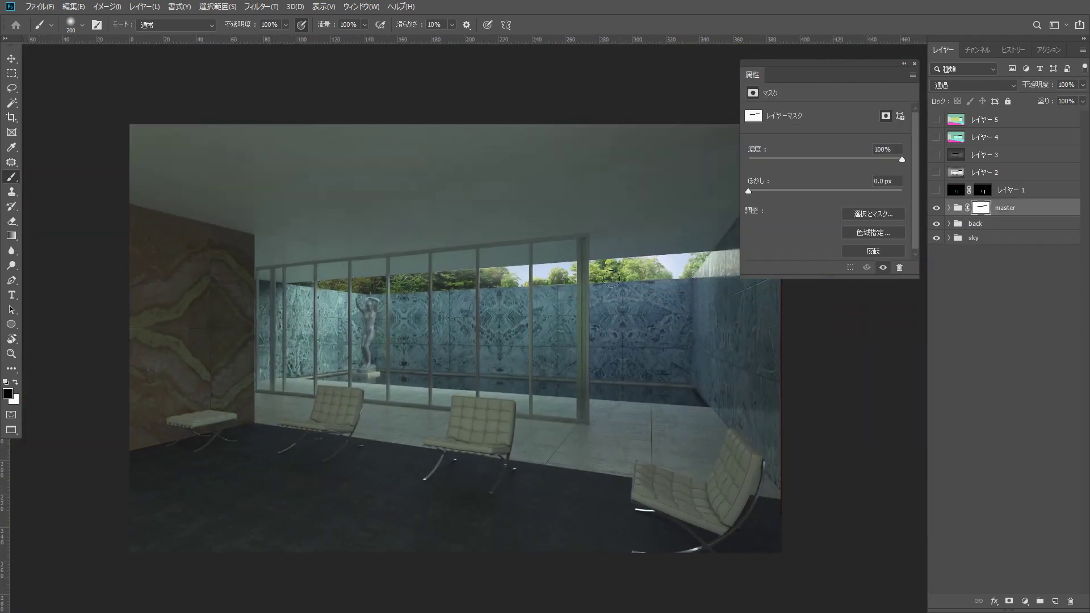
click(936, 137)
key(w)
click(419, 182)
click(936, 137)
click(1040, 602)
click(1008, 602)
key(ctrl+g)
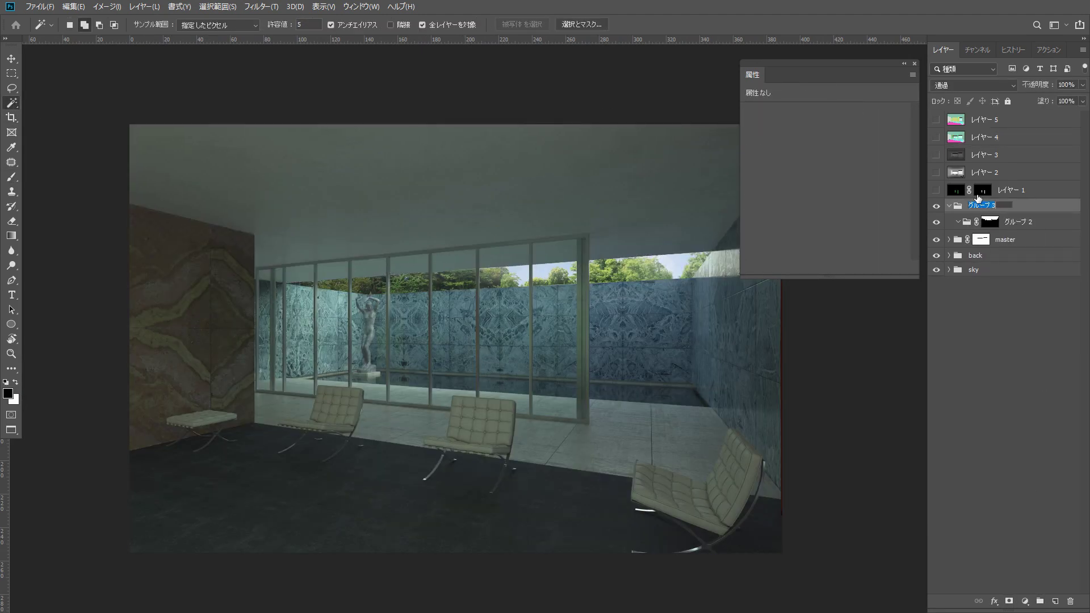
key(Return)
Add Curves and Color Balance adjustments to the ceiling group, with cyan–red +10 and yellow–blue -6
click(1024, 601)
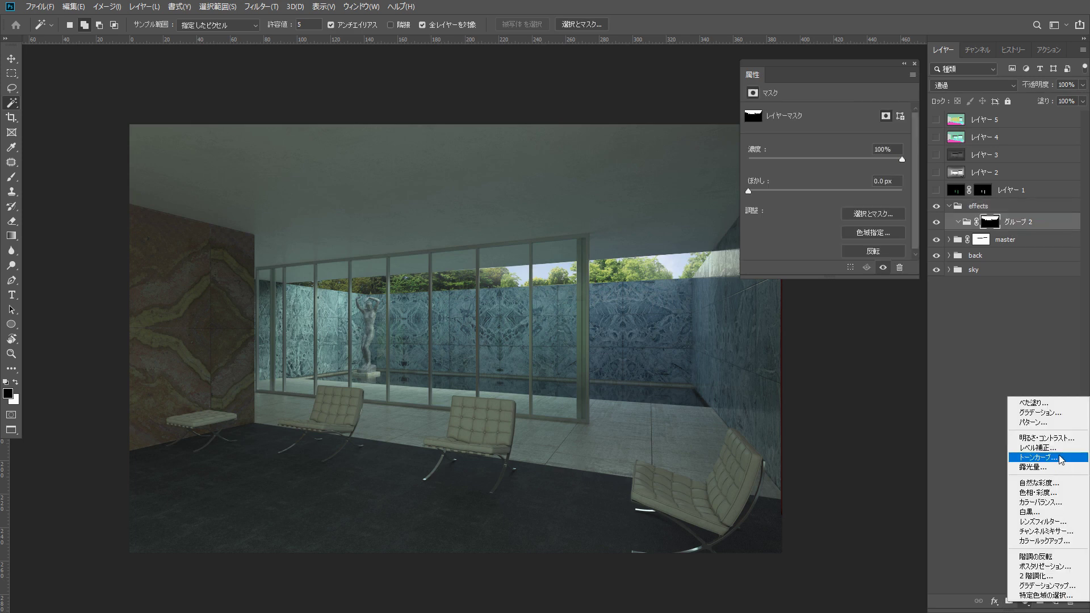
click(1022, 390)
click(1024, 600)
click(1045, 501)
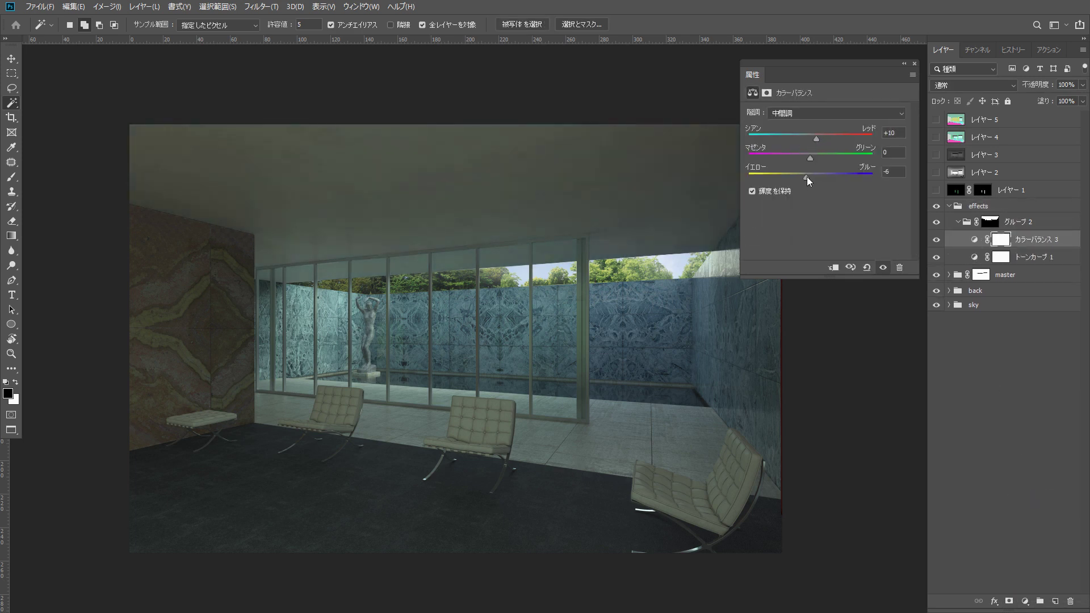
Make a soft linear gradient selection running from the seating area up to the ceiling using quick mask
click(1000, 239)
click(11, 235)
key(q)
drag(488, 326, 462, 160)
key(ctrl+z)
click(129, 25)
drag(480, 342, 461, 136)
key(q)
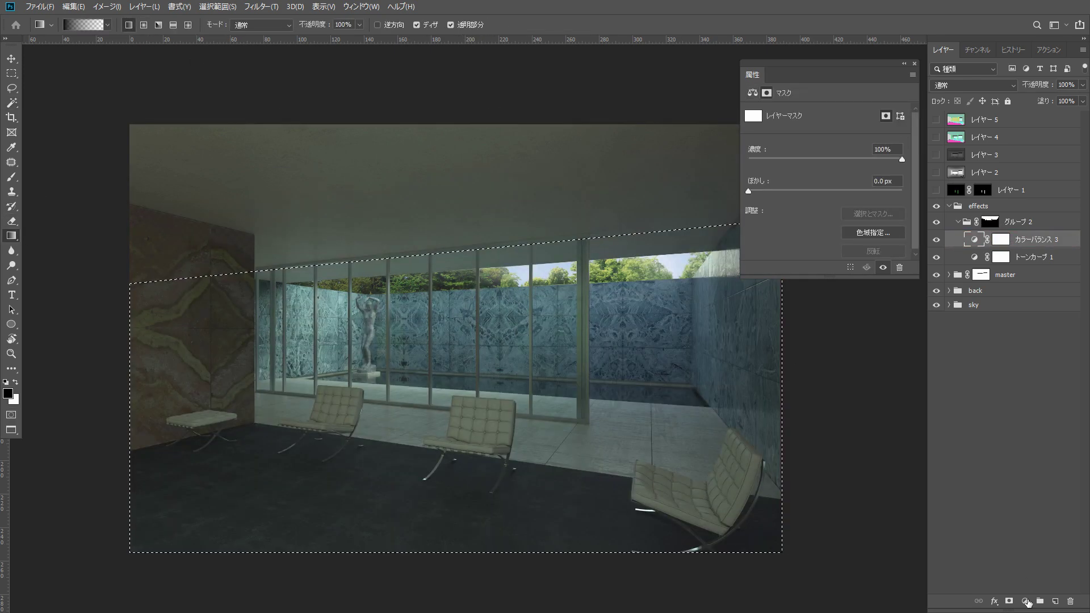
Add a Color Balance adjustment of -6, 0, +11 to the selection, blended in Screen mode at 75% opacity
click(1025, 601)
click(1041, 499)
click(964, 88)
click(957, 194)
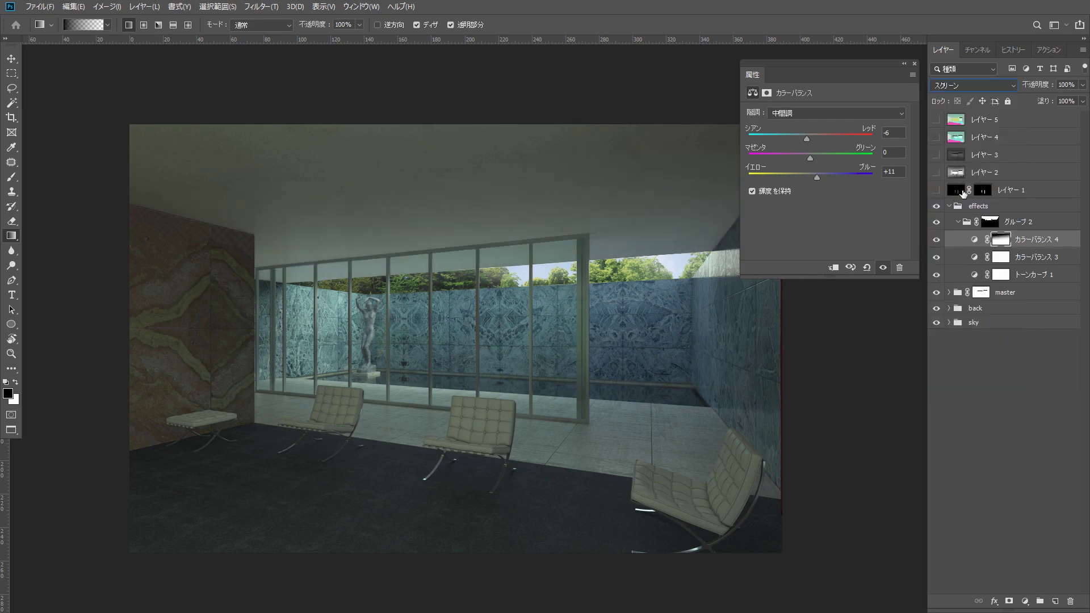
drag(1082, 87, 1070, 101)
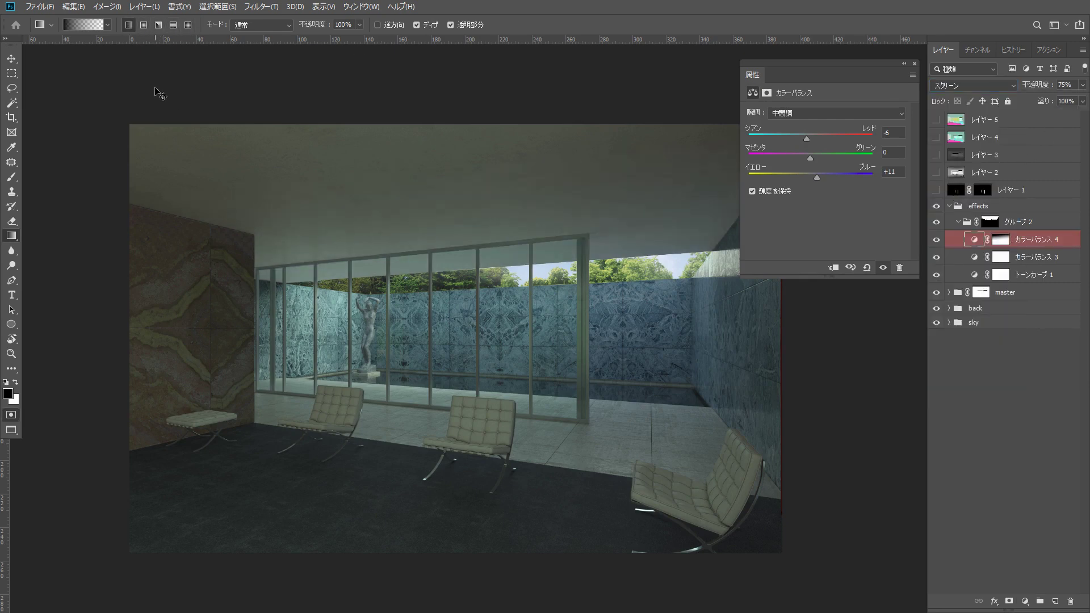
Add a Color Balance adjustment of +9, 0, -13 through an inverted diagonal gradient, using Multiply mode at 83% opacity
key(ctrl+minus)
key(ctrl+z)
drag(717, 376, 545, 308)
key(q)
key(ctrl+shift+i)
click(1024, 601)
click(1040, 501)
drag(804, 177, 797, 177)
click(972, 85)
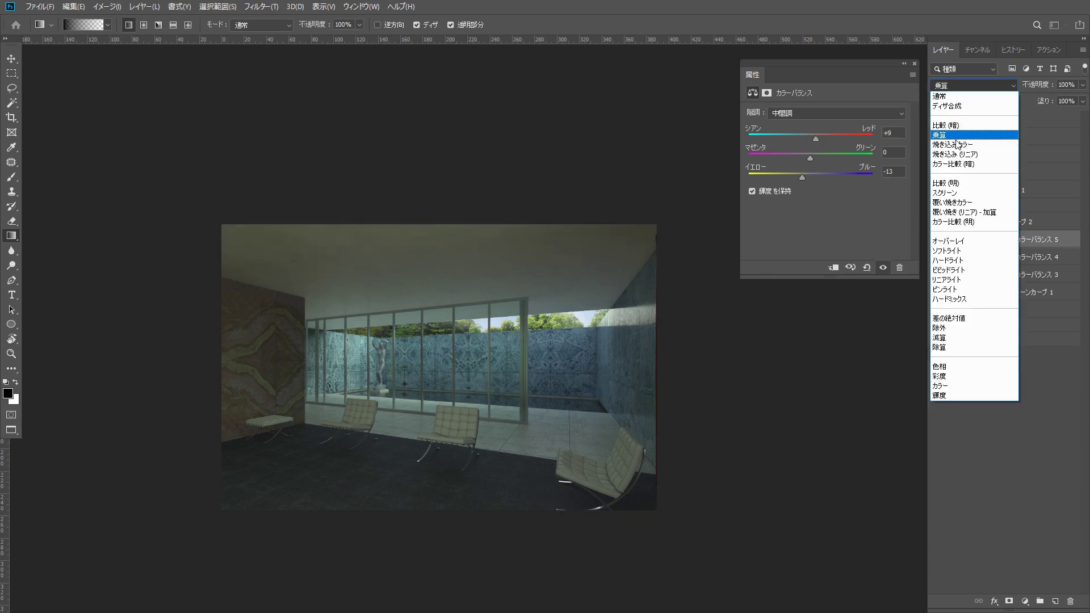
click(965, 125)
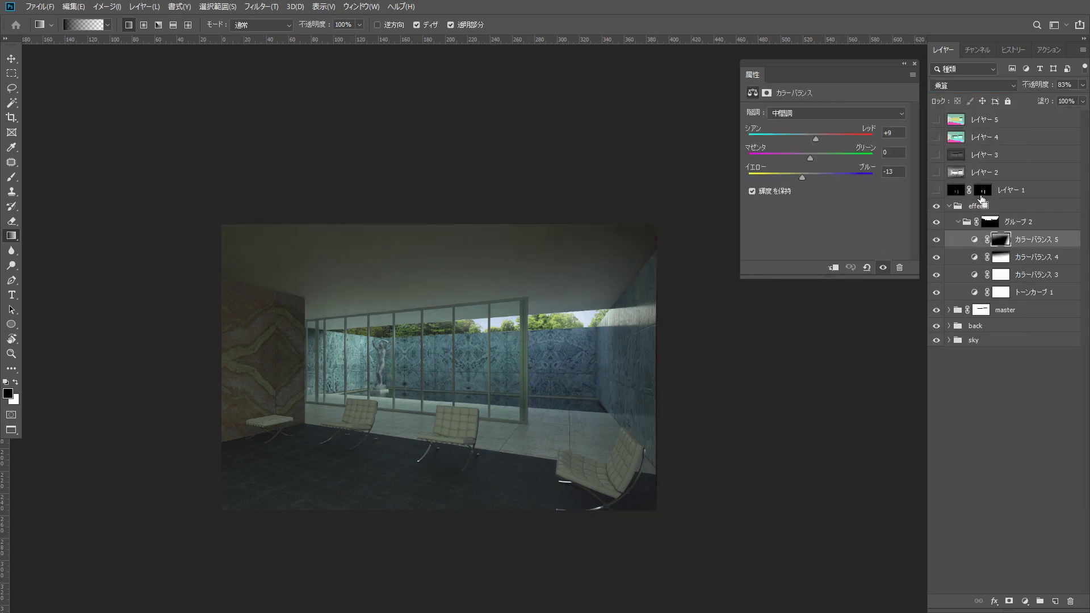
Select the dark interior floor from the レイヤー 4 colour pass and create a new group in effects masked to it
key(ctrl+plus)
click(956, 138)
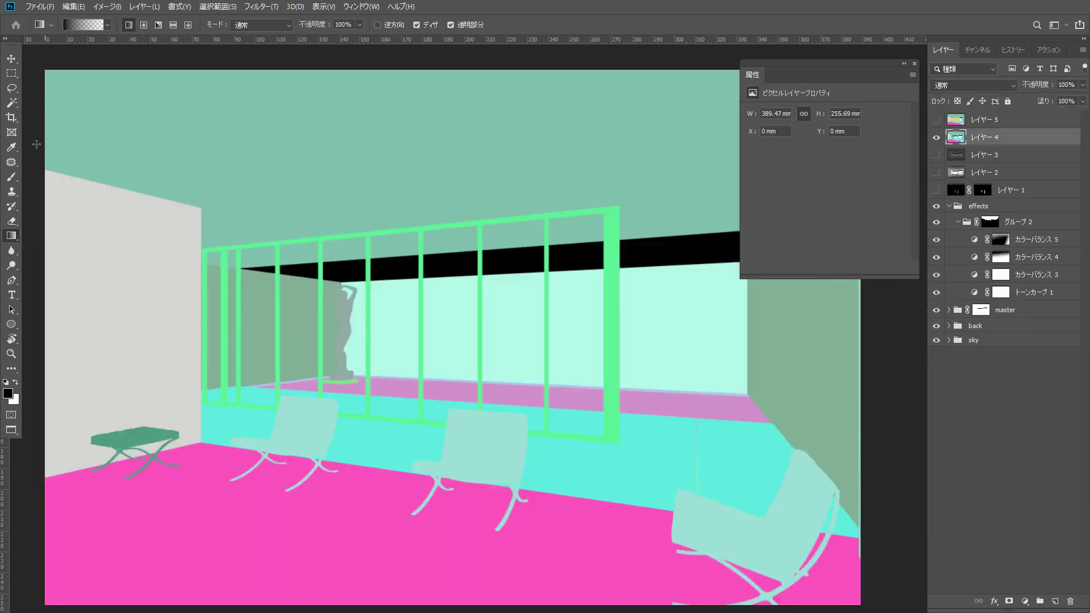
click(11, 104)
click(388, 480)
click(937, 138)
click(965, 224)
click(958, 222)
click(1040, 601)
click(1010, 602)
Add a Curves adjustment to the floor group and raise the curve to brighten the dark tones
click(1025, 602)
click(1053, 459)
drag(814, 225, 813, 218)
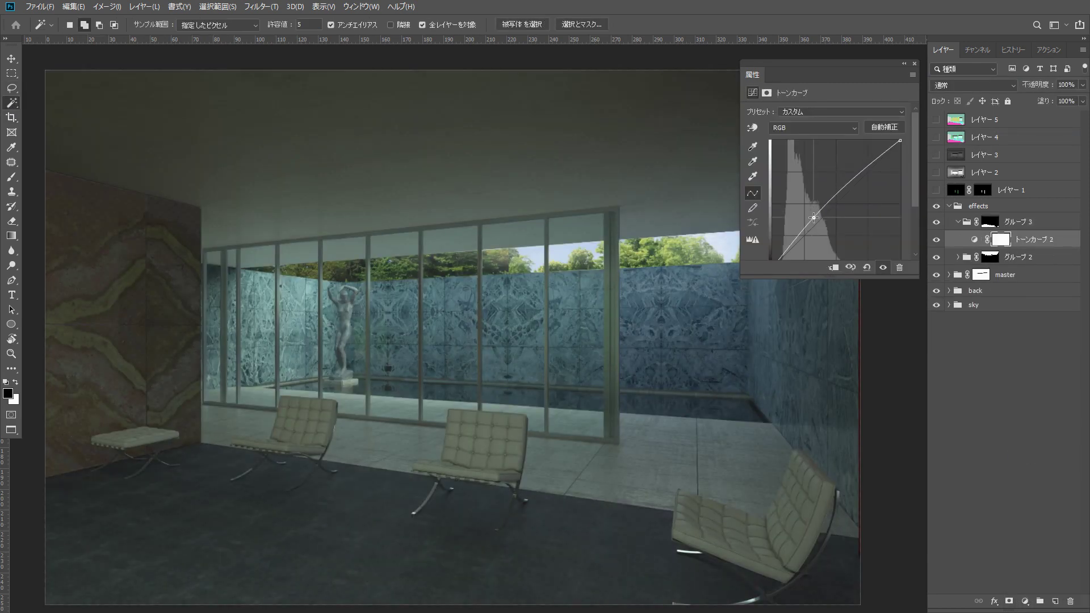
drag(423, 557, 471, 466)
drag(471, 467, 471, 423)
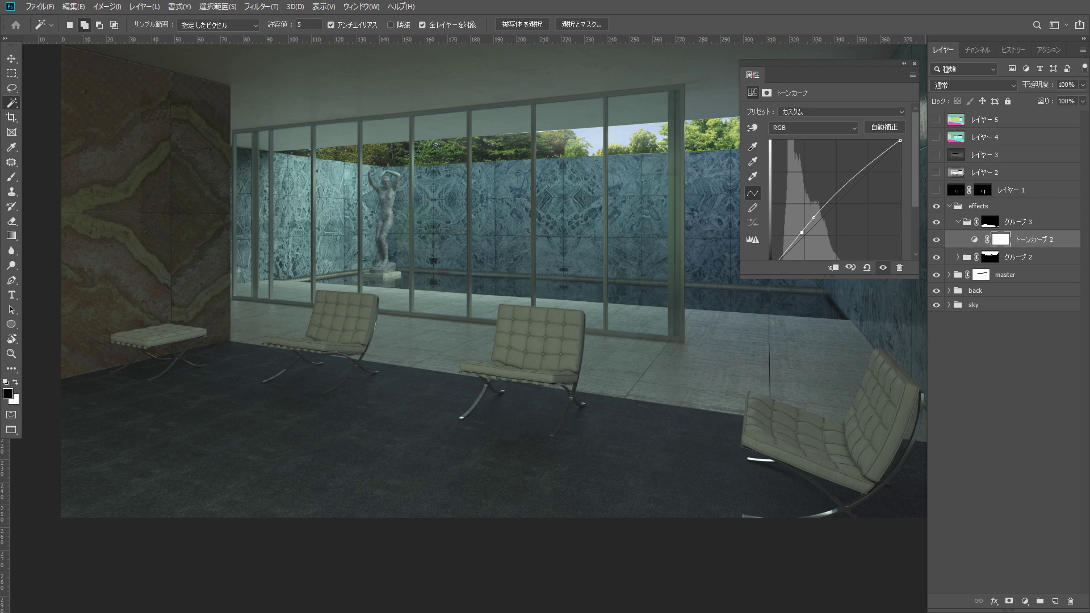
Place the grey ZiaRug6x9 rug texture and move its layer above レイヤー 2
key(Return)
drag(998, 239, 999, 166)
key(ctrl+minus)
key(ctrl+minus)
drag(677, 119, 590, 185)
key(ctrl+t)
key(Return)
Add a layer mask to the rug texture and paint away its outer edges with an enlarged soft brush
key(b)
click(1008, 601)
key(bracketright)
key(bracketright)
key(bracketright)
key(bracketright)
key(bracketright)
mouse_move(126, 160)
mouse_down()
mouse_move(420, 139)
mouse_move(628, 163)
mouse_move(585, 331)
mouse_move(601, 497)
mouse_move(296, 496)
mouse_move(142, 284)
mouse_move(43, 343)
mouse_move(165, 295)
mouse_up()
Scale the rug texture down to a smaller tile, move it to the lower left of the image and duplicate it
key(ctrl+t)
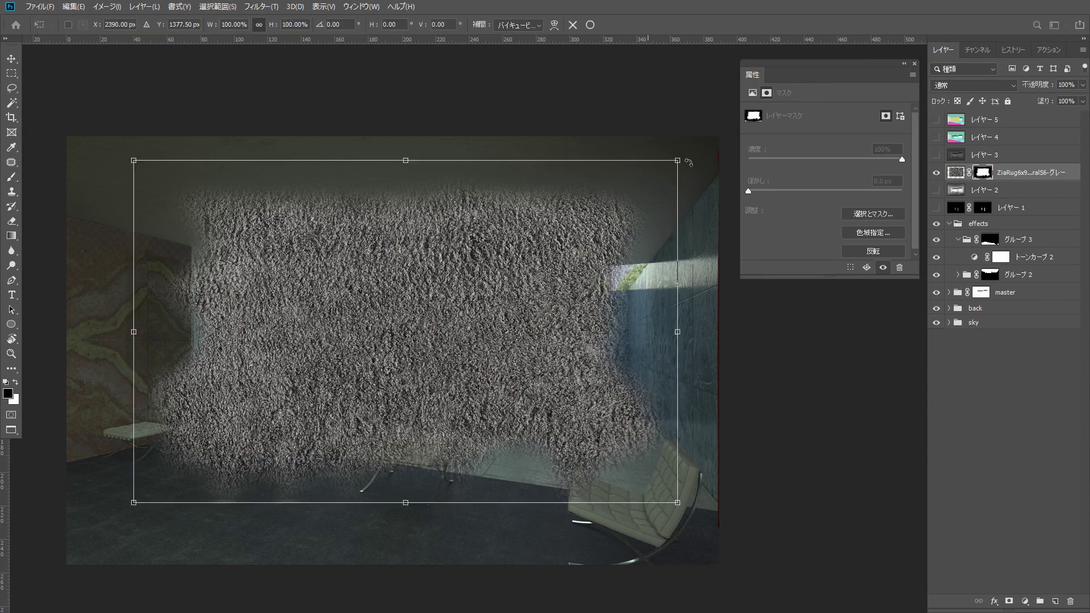
drag(676, 161, 421, 350)
key(Return)
click(12, 59)
alt+drag(318, 420, 231, 427)
ctrl+click(460, 412)
click(957, 173)
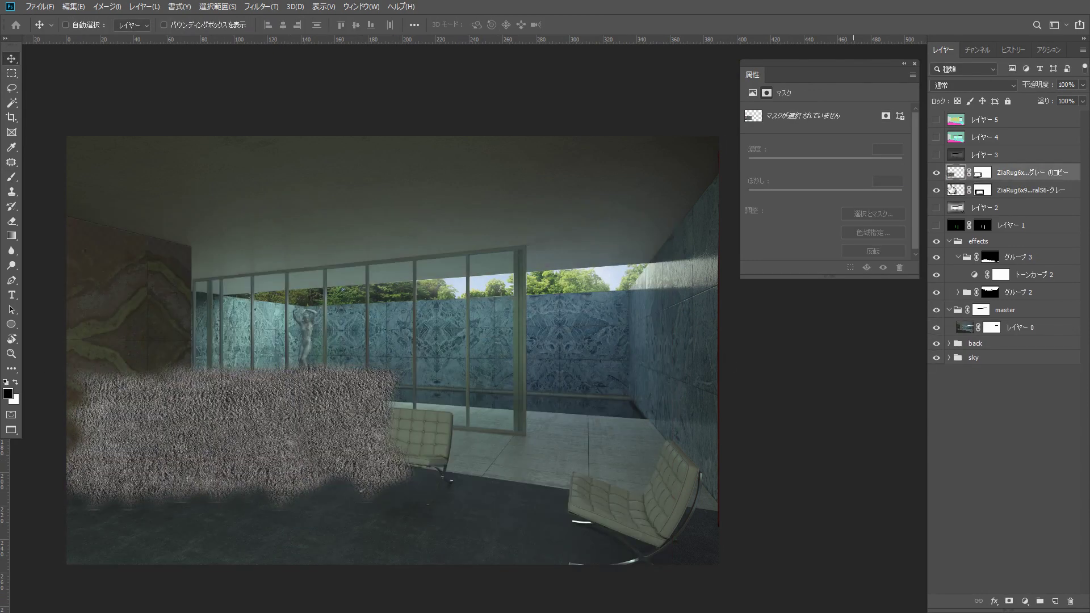
Duplicate the rug tile repeatedly with overlaps until the copies cover the lower half of the image
alt+drag(391, 410, 446, 410)
alt+drag(397, 417, 489, 426)
alt+drag(465, 431, 482, 502)
alt+drag(482, 502, 307, 505)
alt+drag(306, 506, 165, 502)
Merge the overlapping rug tile copies into a single layer
click(936, 295)
key(ctrl+e)
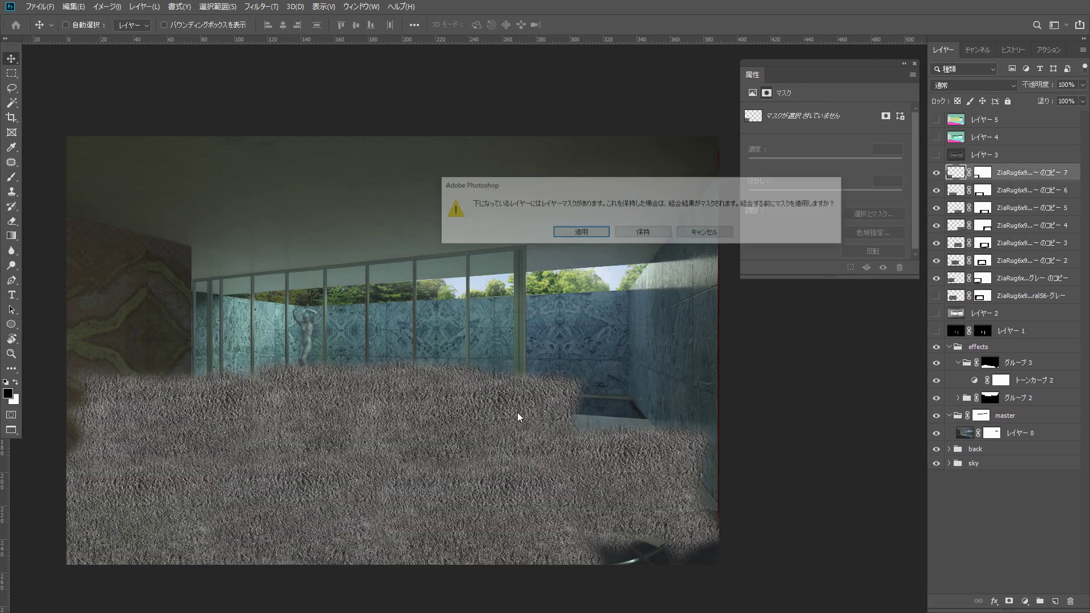
click(642, 233)
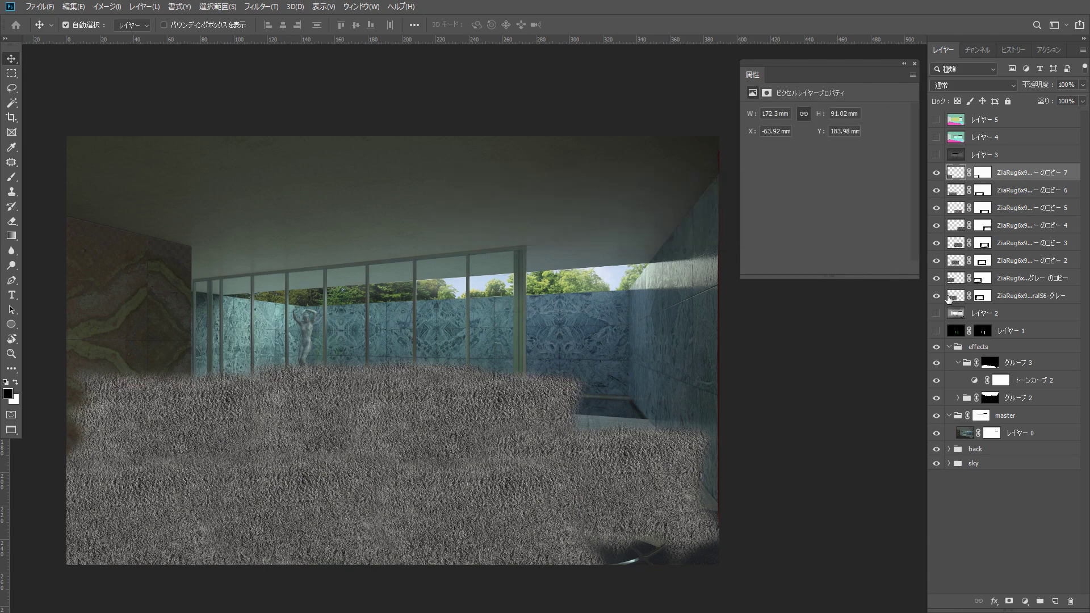
key(ctrl+e)
Duplicate the merged rug texture over the rest of the image and merge all the copies into one layer
alt+drag(397, 477, 352, 375)
alt+drag(352, 387, 545, 335)
alt+drag(454, 364, 683, 343)
alt+drag(341, 318, 511, 199)
alt+drag(511, 227, 681, 295)
shift+click(969, 317)
key(ctrl+e)
Copy the canvas-sized area of the texture to a new layer, delete the original, and keep a hidden duplicate of レイヤー 6
key(ctrl+a)
key(ctrl+c)
key(ctrl+v)
click(956, 192)
key(Delete)
click(956, 175)
alt+drag(956, 173, 956, 164)
click(936, 173)
Flatten レイヤー 6 onto the floor area and distort it into a perspective trapezoid that widens towards the viewer
click(958, 196)
key(ctrl+t)
drag(720, 137, 779, 324)
shift+drag(421, 221, 420, 419)
drag(264, 424, 356, 397)
ctrl+shift+drag(867, 392, 759, 415)
ctrl+shift+drag(156, 392, 250, 392)
ctrl+shift+drag(156, 538, 1, 524)
key(ctrl+minus)
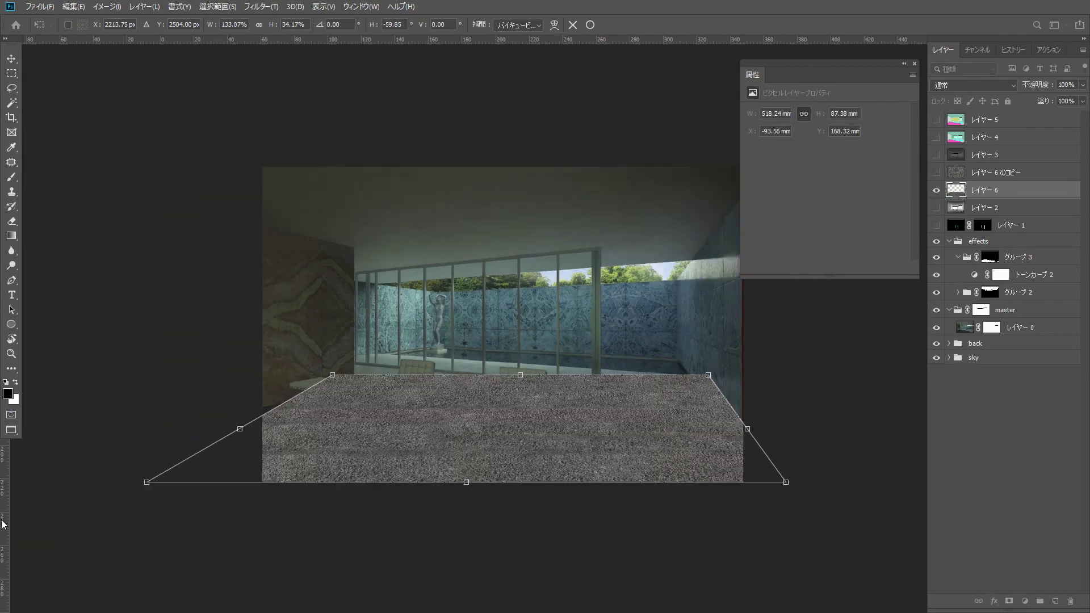
Refine the corners and edges of the texture's perspective to match the floor, and apply the transformation
ctrl+shift+drag(475, 469, 413, 468)
ctrl+shift+drag(704, 470, 776, 502)
ctrl+shift+drag(694, 372, 713, 405)
ctrl+shift+drag(354, 371, 388, 422)
mouse_move(122, 473)
mouse_down()
mouse_move(89, 470)
mouse_move(125, 457)
mouse_move(114, 463)
mouse_up()
mouse_move(247, 408)
mouse_down()
mouse_move(261, 402)
mouse_move(249, 401)
mouse_up()
drag(735, 453, 747, 452)
drag(431, 479, 430, 484)
key(Return)
Move レイヤー 6 into グループ 3 above トーンカーブ 2 and set its blend mode to オーバーレイ
drag(957, 195, 960, 265)
drag(537, 468, 563, 448)
click(978, 85)
click(1000, 240)
drag(413, 425, 441, 415)
Compare the floor with and without the rug texture and lower レイヤー 6's opacity to 51%
click(936, 258)
click(936, 258)
click(936, 258)
click(936, 258)
drag(1027, 94, 1022, 93)
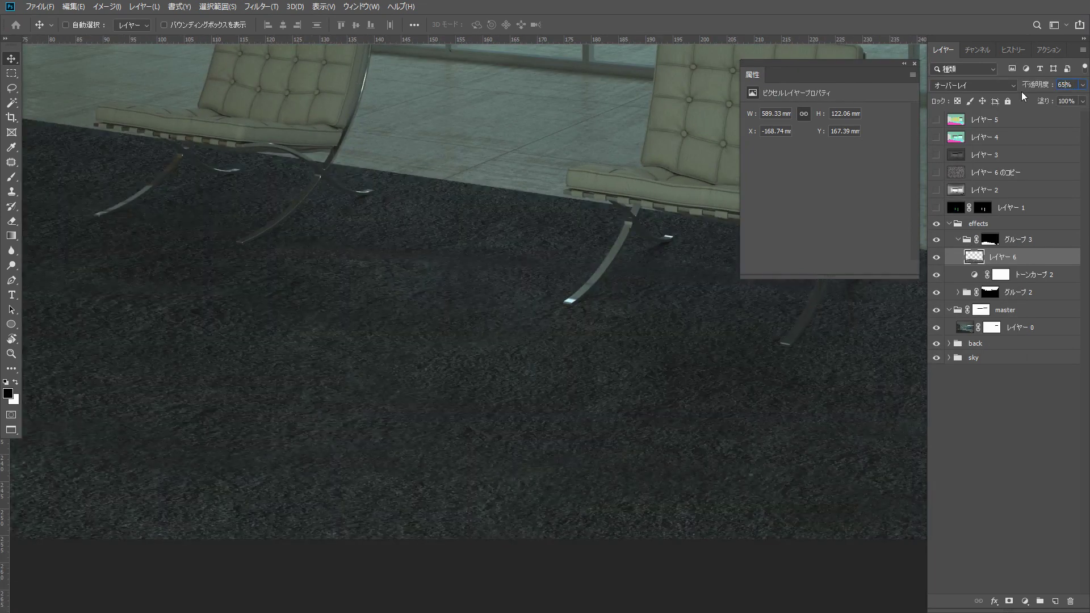
key(ctrl+minus)
key(ctrl+minus)
key(ctrl+minus)
click(32, 164)
key(b)
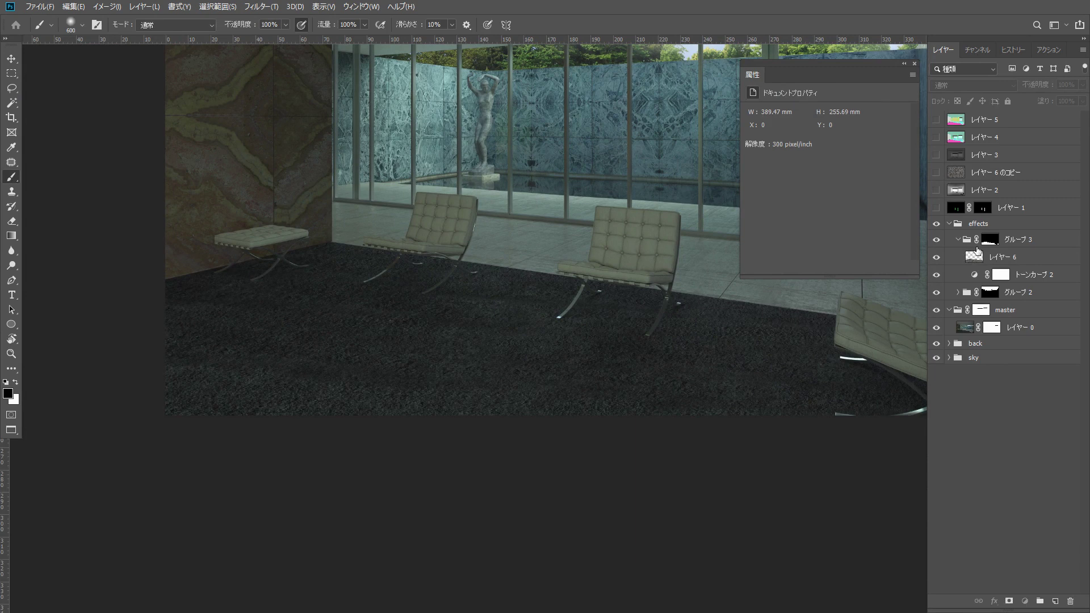
click(971, 258)
click(1083, 84)
Try brushing a Quick Mask under the stool and chair, set the brush opacity to 55% and undo the strokes
key(q)
key(bracketleft)
key(bracketleft)
key(bracketleft)
key(bracketleft)
drag(317, 244, 167, 282)
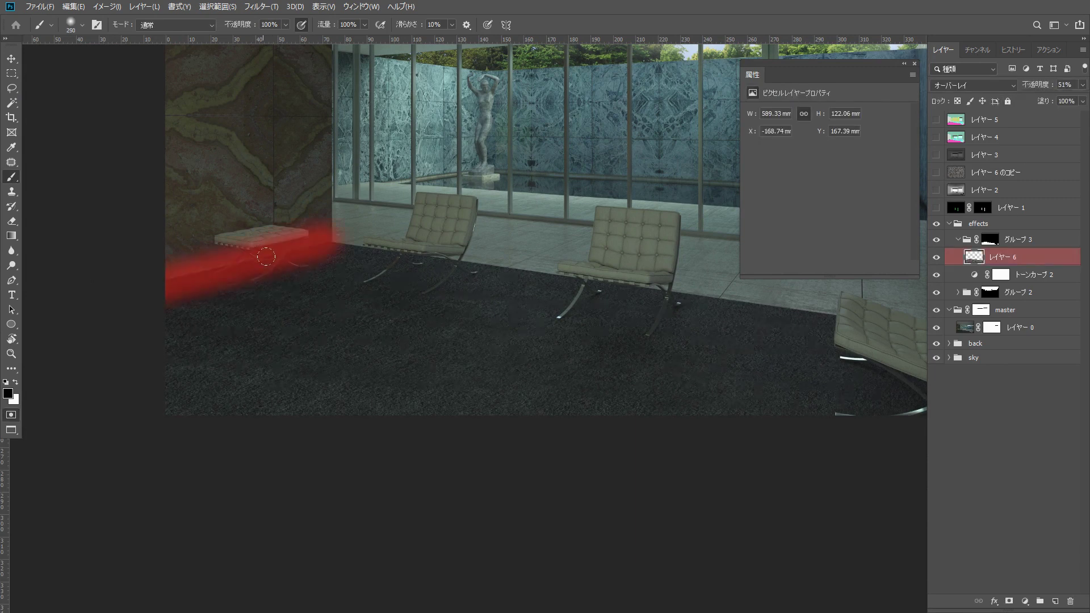
drag(421, 276, 401, 269)
drag(286, 27, 262, 44)
key(ctrl+z)
key(ctrl+z)
Brush Quick Mask shadow areas under the stool and the three chairs and convert them to a selection
key(bracketright)
key(bracketright)
key(bracketright)
mouse_move(325, 245)
mouse_down()
mouse_move(119, 236)
mouse_move(330, 230)
mouse_up()
key(bracketleft)
key(bracketleft)
mouse_move(368, 284)
mouse_down()
mouse_move(412, 291)
mouse_move(392, 272)
mouse_up()
drag(570, 304, 650, 317)
drag(812, 387, 572, 439)
mouse_move(607, 427)
mouse_down()
mouse_move(679, 421)
mouse_move(797, 457)
mouse_up()
key(q)
Add a Color Balance adjustment to the selected shadows with red +6 and blue -6, blended as 乗算 at 59% opacity
click(1025, 601)
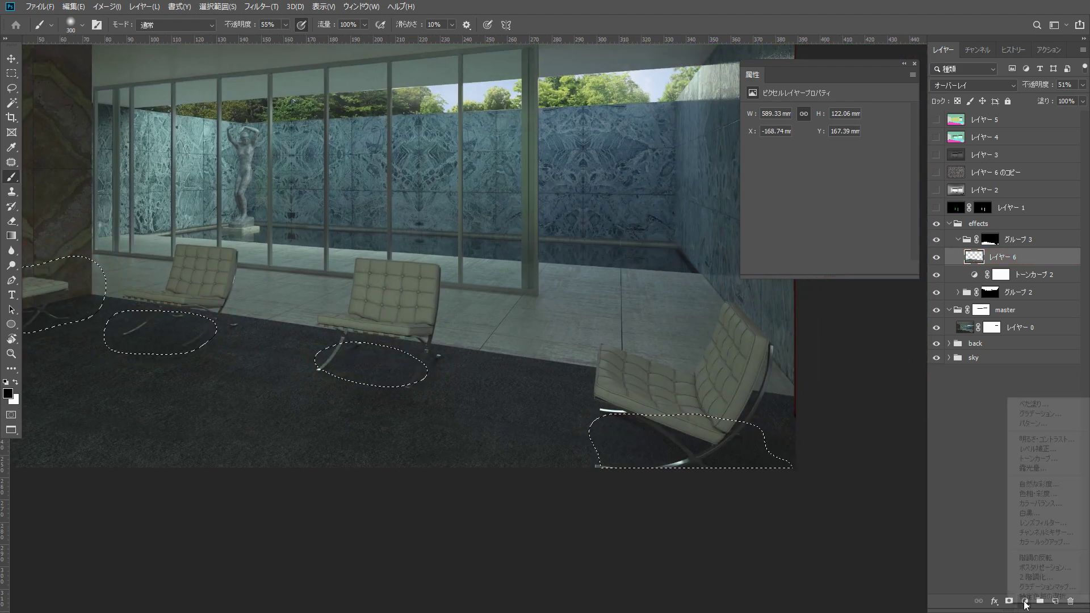
click(1042, 504)
click(974, 85)
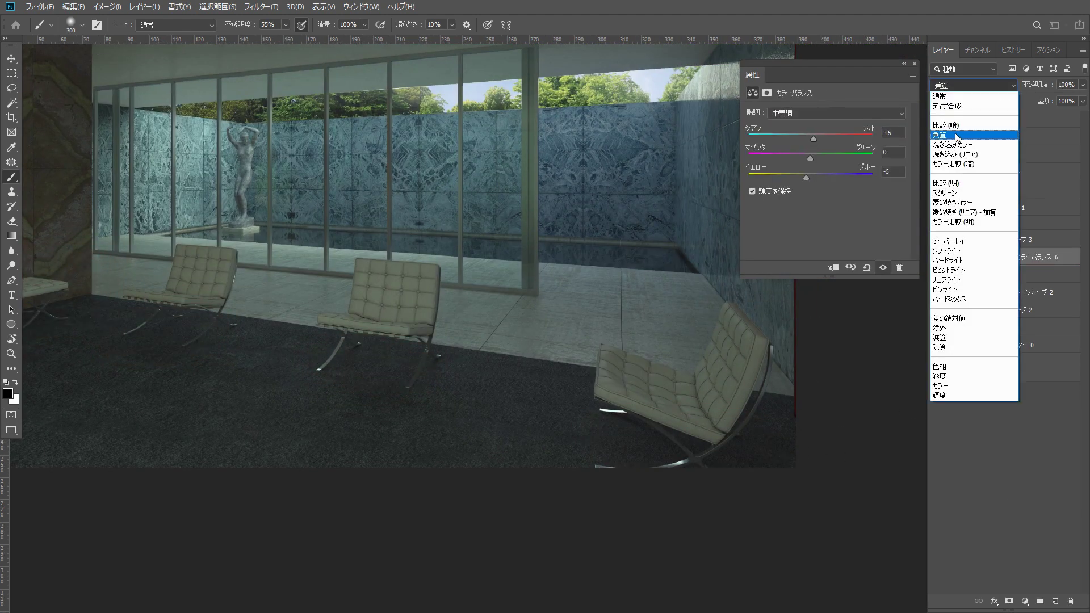
click(964, 152)
drag(1063, 100, 1059, 100)
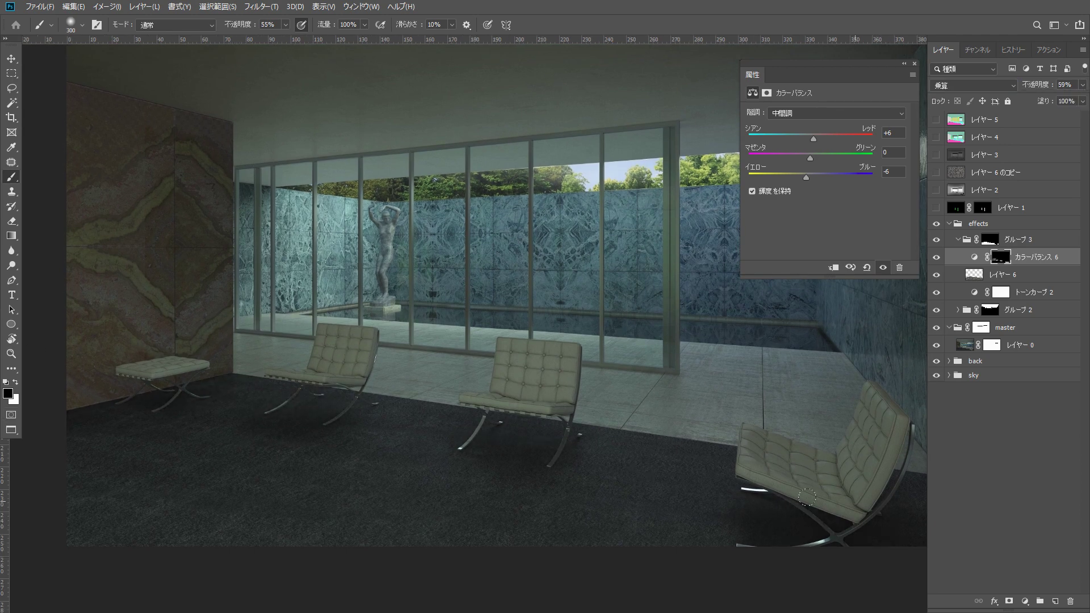
Brush a Quick Mask over the open floor patches between the seats with a 700 px brush and convert it to a selection
key(bracketleft)
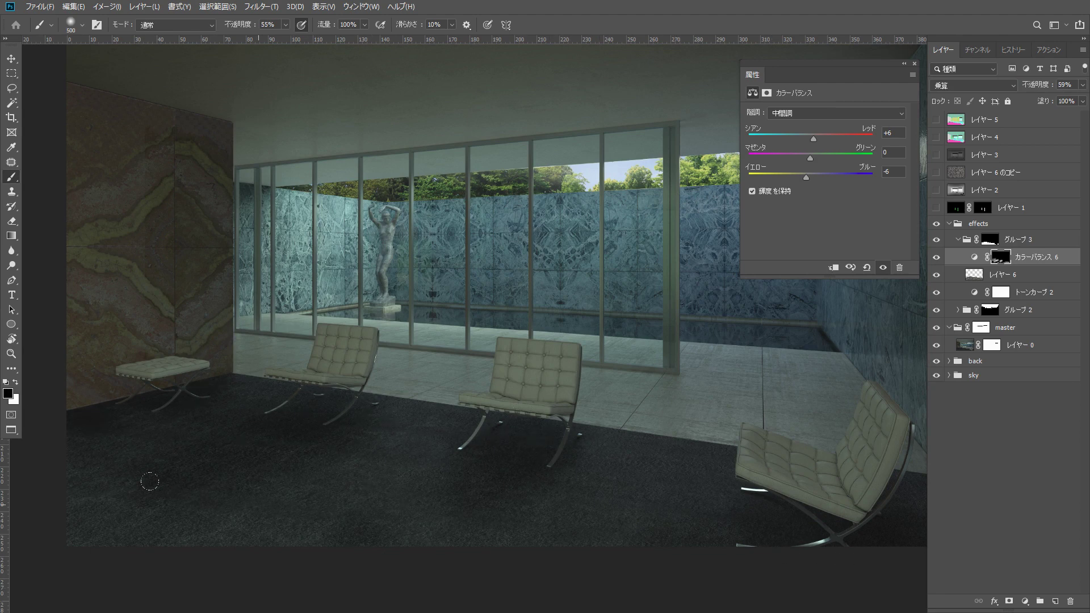
key(bracketright)
key(bracketright)
drag(227, 398, 80, 483)
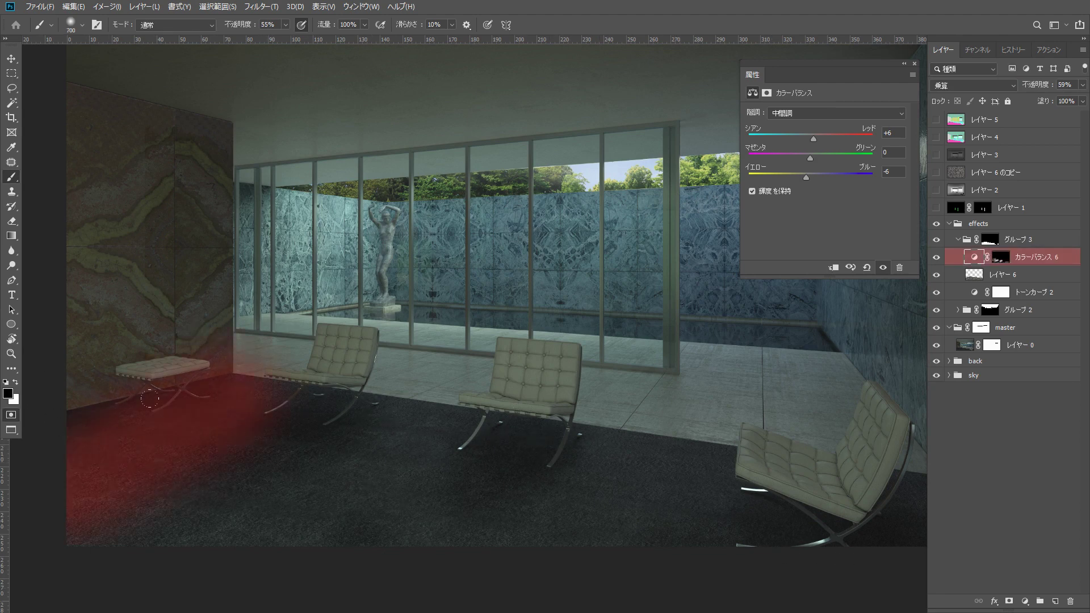
drag(400, 420, 238, 522)
drag(636, 455, 522, 528)
key(q)
Add a Color Balance adjustment to the selected floor patches with red -13 and blue +11, blended as スクリーン
click(1025, 603)
click(1014, 481)
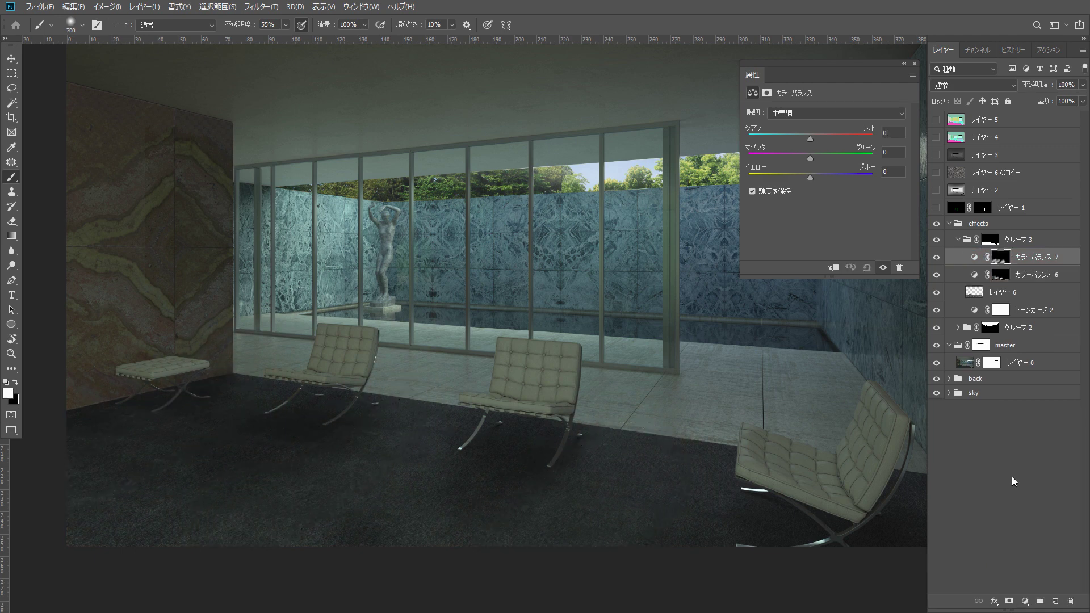
click(972, 85)
click(965, 146)
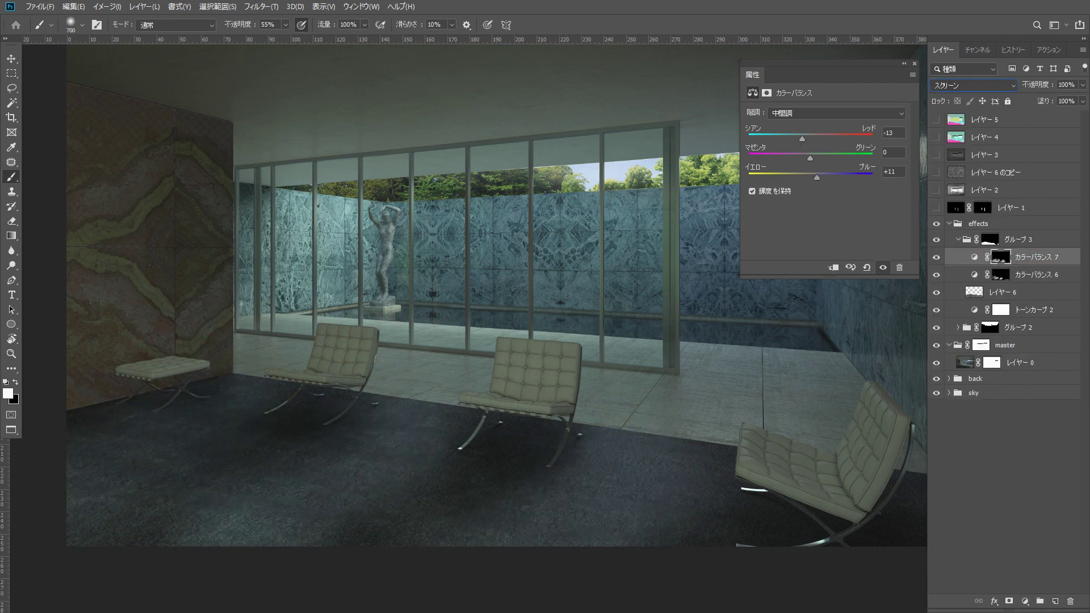
Create a soft selection along the floor's front edge with a Quick Mask gradient, with カラーバランス 6 active
click(1002, 275)
key(x)
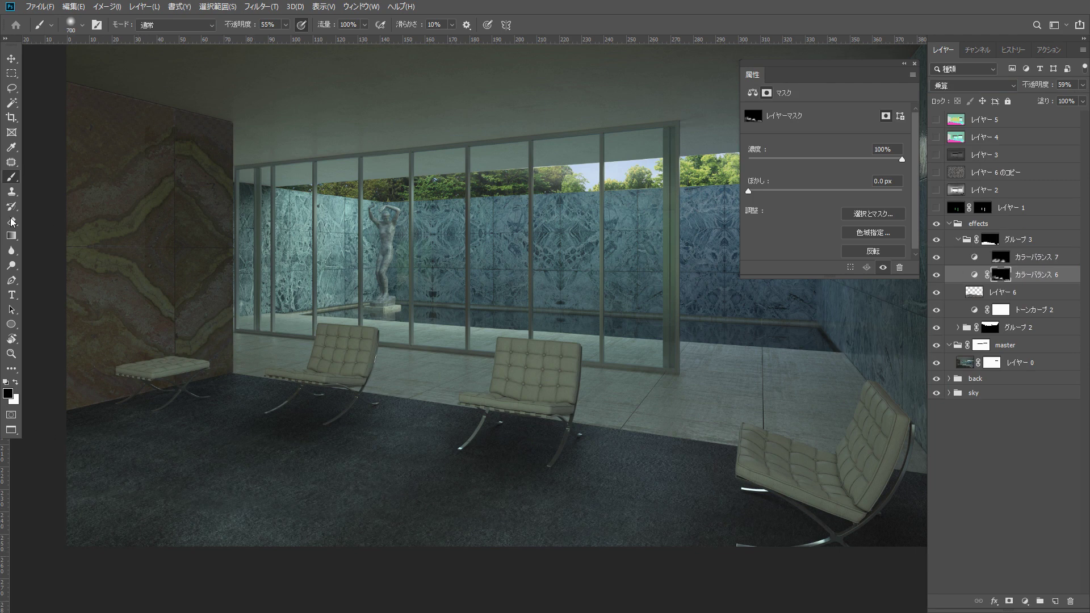
key(g)
key(q)
key(q)
Darken the selected front edge with a Color Balance adjustment at red +15 and blue -7, blended as 乗算
click(1025, 601)
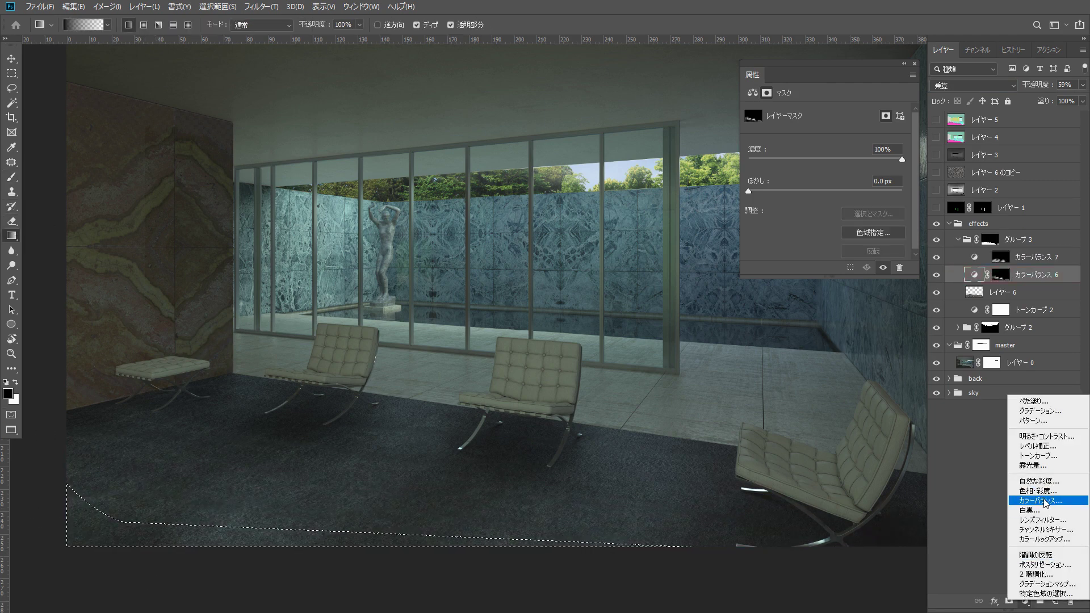
click(988, 479)
click(961, 87)
click(959, 123)
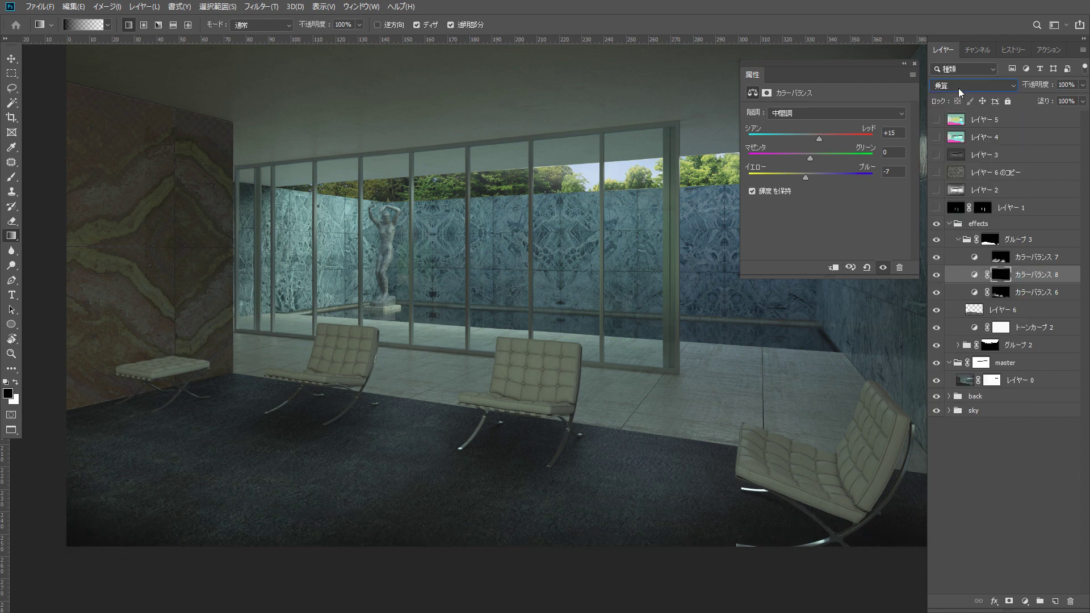
Add an unrestricted Color Balance adjustment above カラーバランス 7 with red +11, green -8 and blue -6
key(ctrl+minus)
drag(331, 223, 326, 258)
click(983, 256)
click(1032, 599)
click(1029, 498)
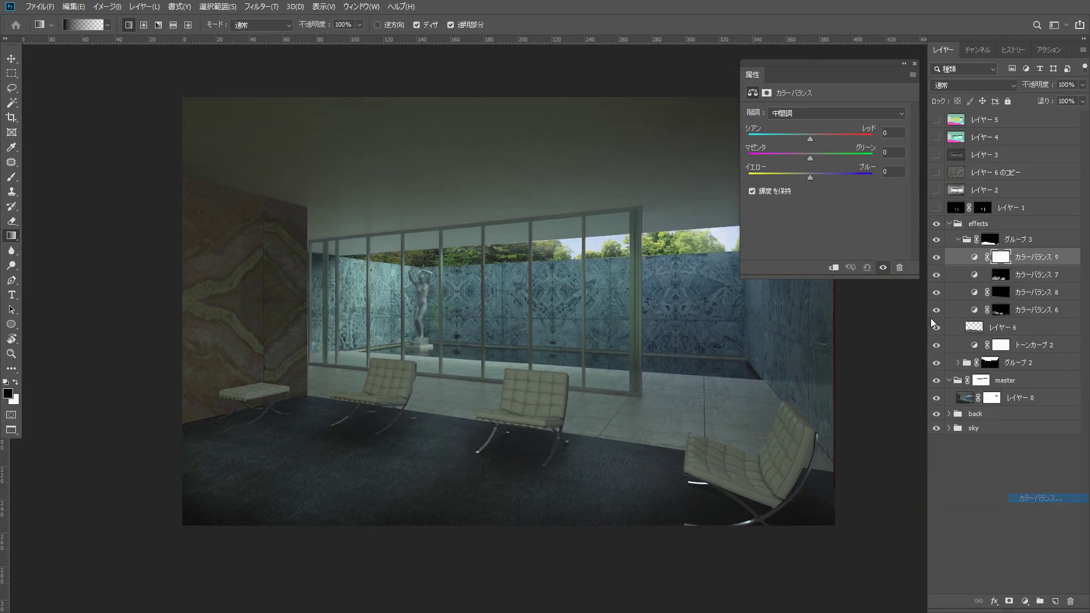
drag(804, 158, 806, 176)
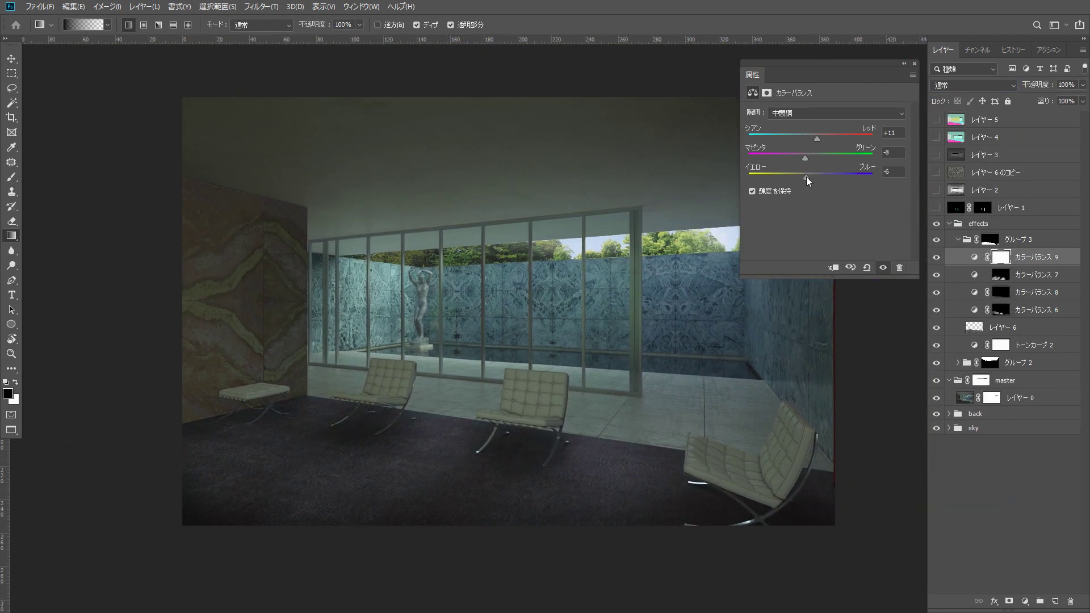
Draw two overlapping radial gradients in Quick Mask across the glazing and pool and convert them to a selection
click(958, 239)
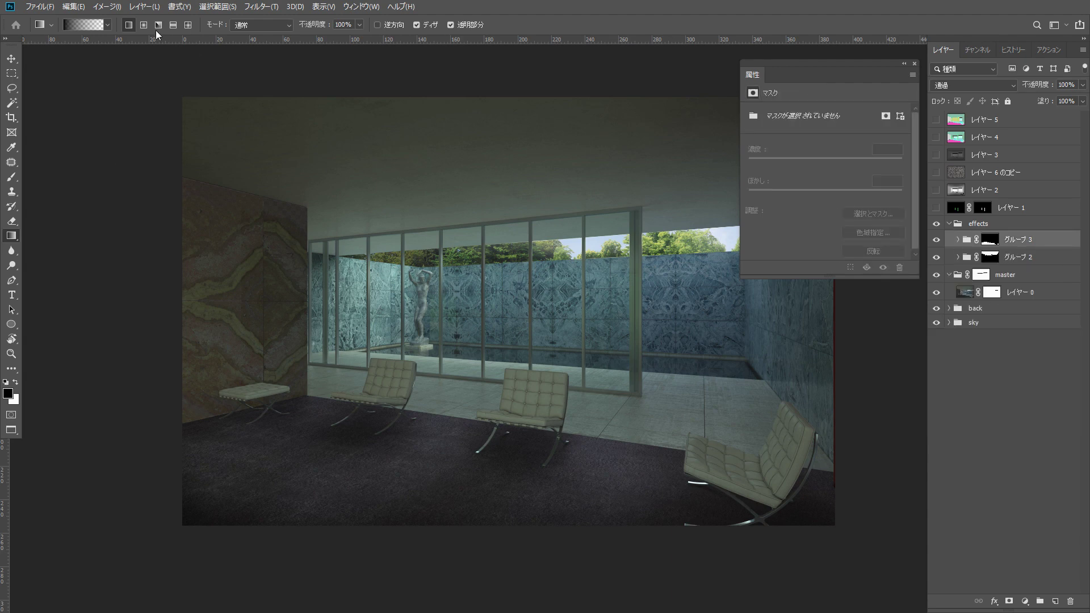
drag(432, 329, 645, 346)
drag(707, 347, 900, 367)
key(q)
Add a Curves adjustment above カラーバランス 9 with a raised curve, and lower カラーバランス 6's opacity to 35%
click(958, 239)
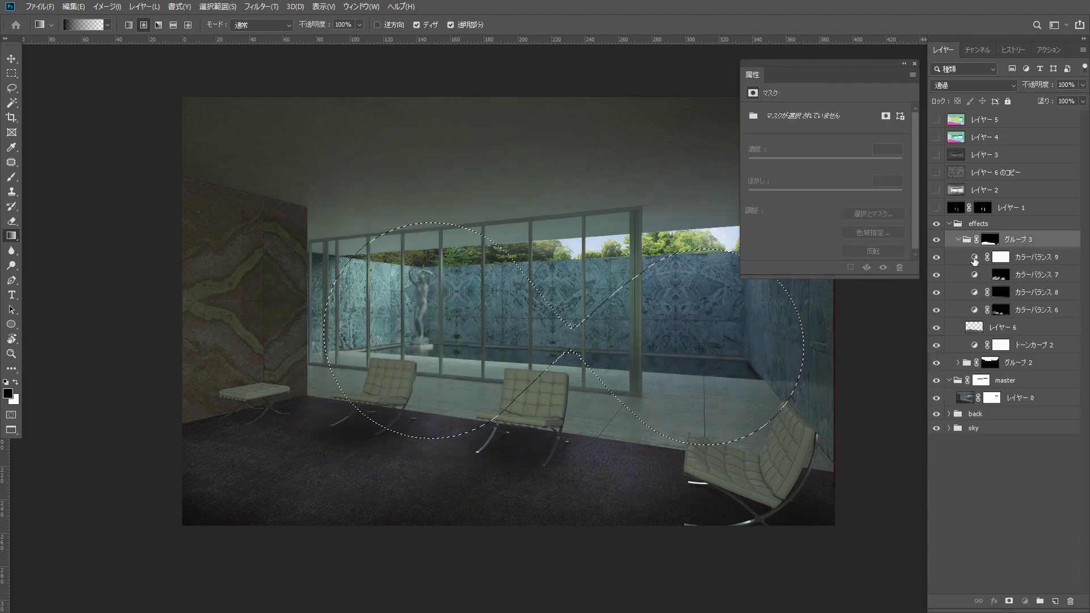
click(975, 257)
click(1026, 600)
click(1033, 454)
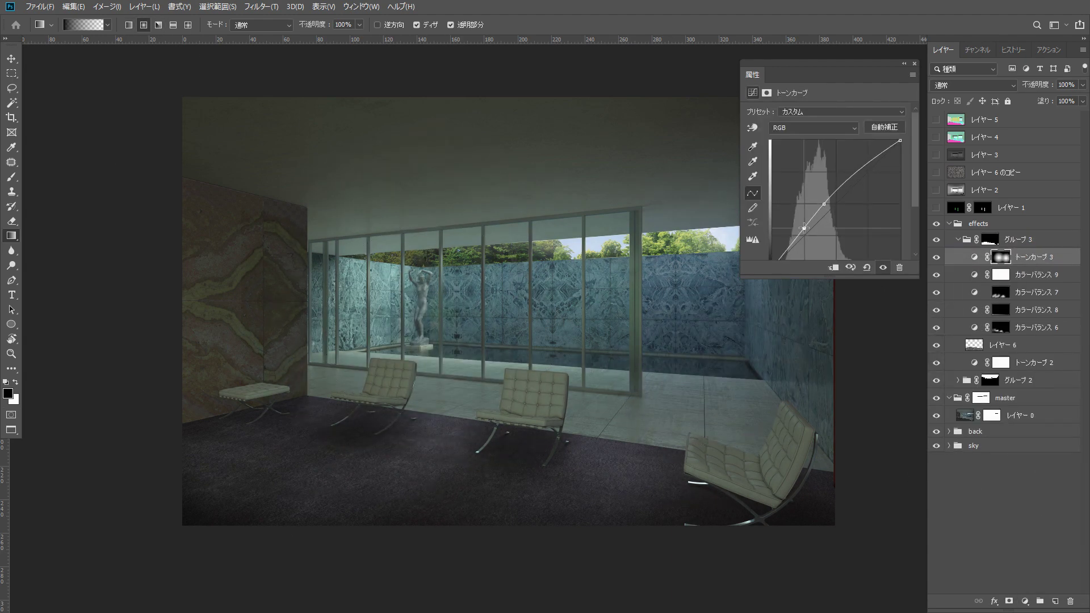
click(1002, 328)
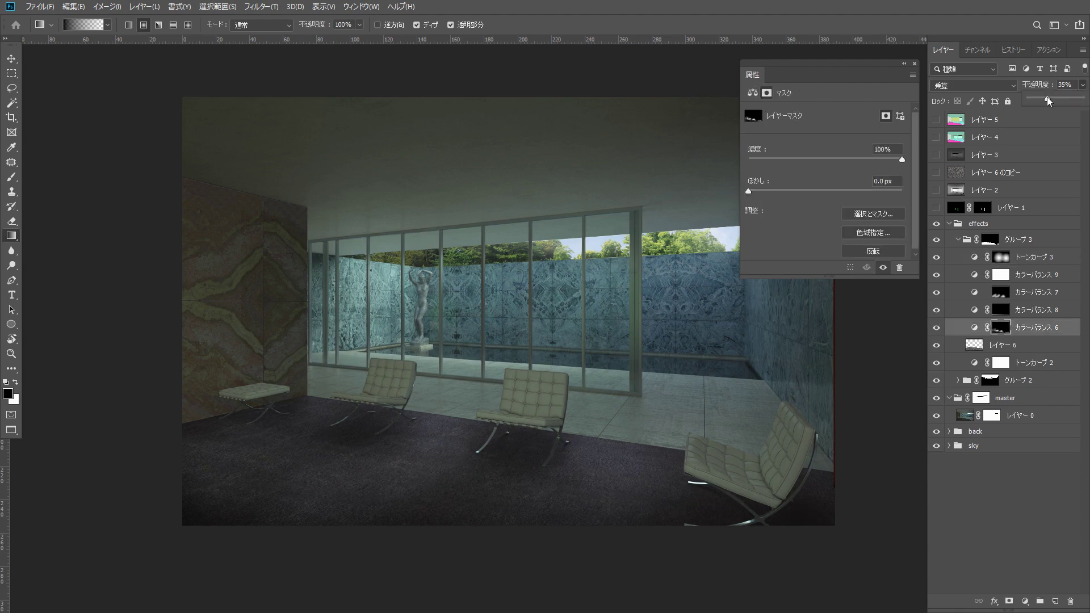
Select the left stone wall from the レイヤー 4 colour pass and create a new group in effects masked to it
click(965, 240)
click(936, 137)
click(985, 137)
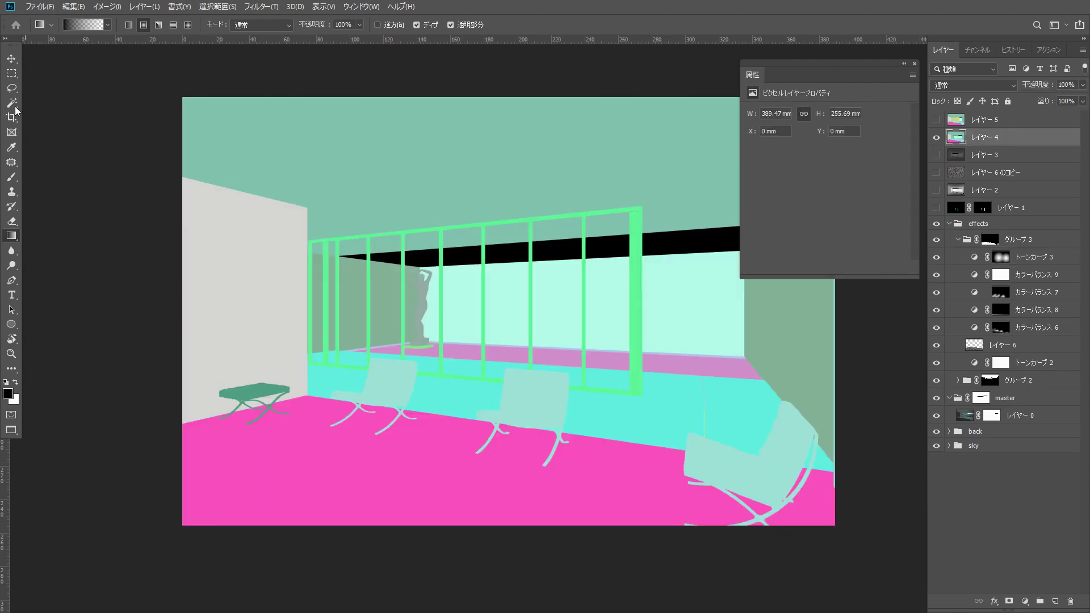
click(11, 103)
click(244, 267)
click(937, 138)
click(964, 242)
click(959, 240)
click(1040, 602)
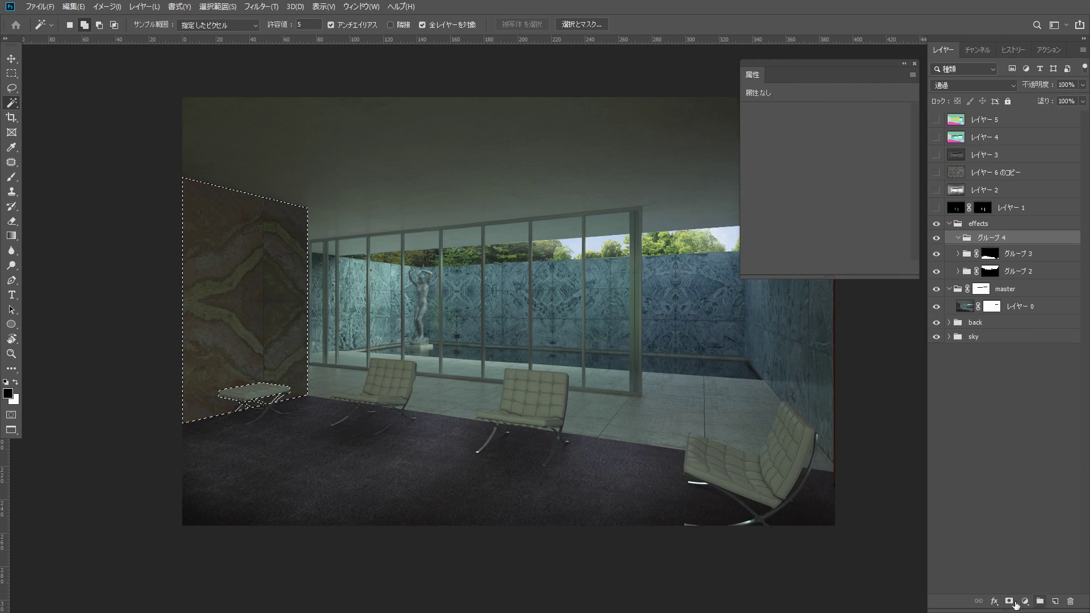
click(1009, 601)
Add a Curves adjustment to the stone wall group and shape the curve to brighten and add contrast
click(1025, 601)
click(1040, 456)
mouse_move(818, 231)
mouse_down()
mouse_move(801, 248)
mouse_move(808, 222)
mouse_up()
drag(799, 233, 799, 235)
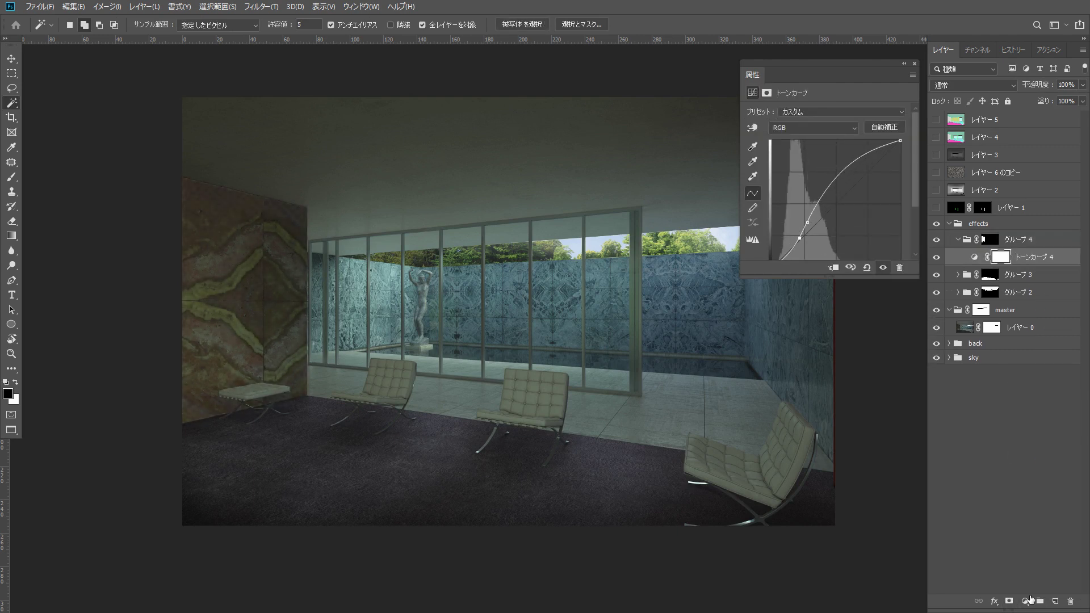
Add a Color Balance adjustment to the stone wall group with red +25, green -2 and blue -15
click(1030, 600)
click(1040, 498)
drag(807, 159, 809, 159)
drag(810, 178, 799, 177)
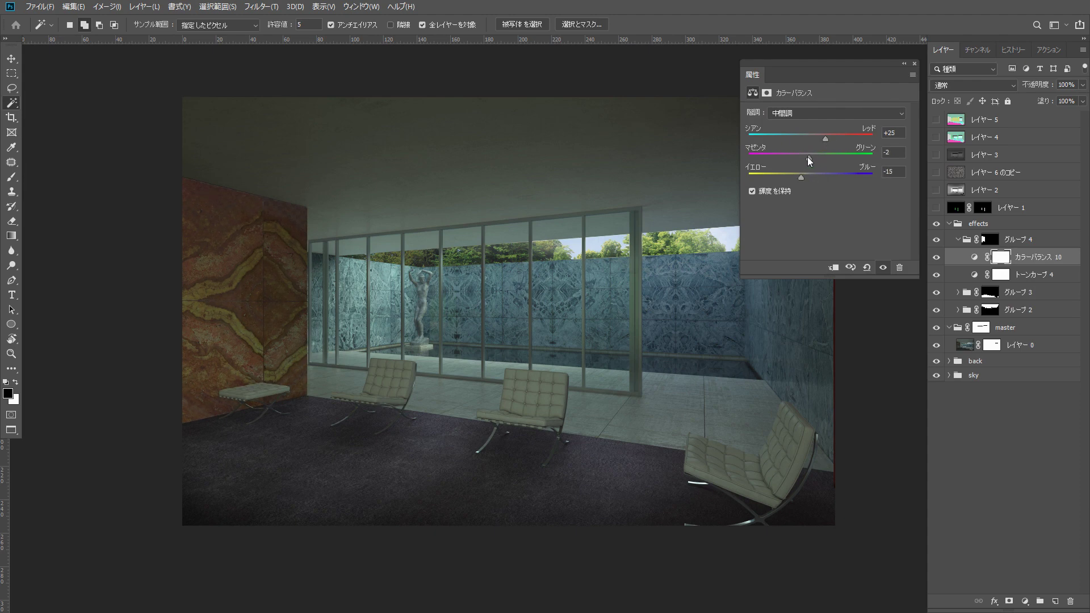
Draw Quick Mask gradients across the upper and lower parts of the left stone wall and convert the mask to a selection
click(17, 235)
key(q)
drag(232, 112, 271, 284)
drag(250, 482, 238, 319)
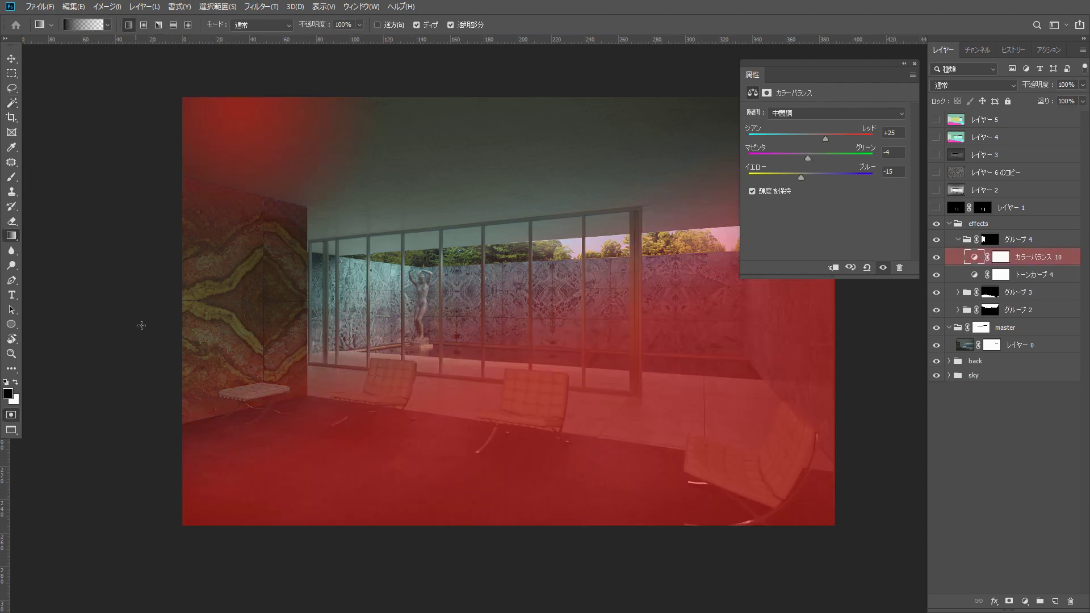
drag(289, 478, 242, 319)
key(q)
Add a Color Balance adjustment through the gradient selection with red +14 and blue -6, blended as Multiply (乗算)
click(1025, 601)
click(1035, 505)
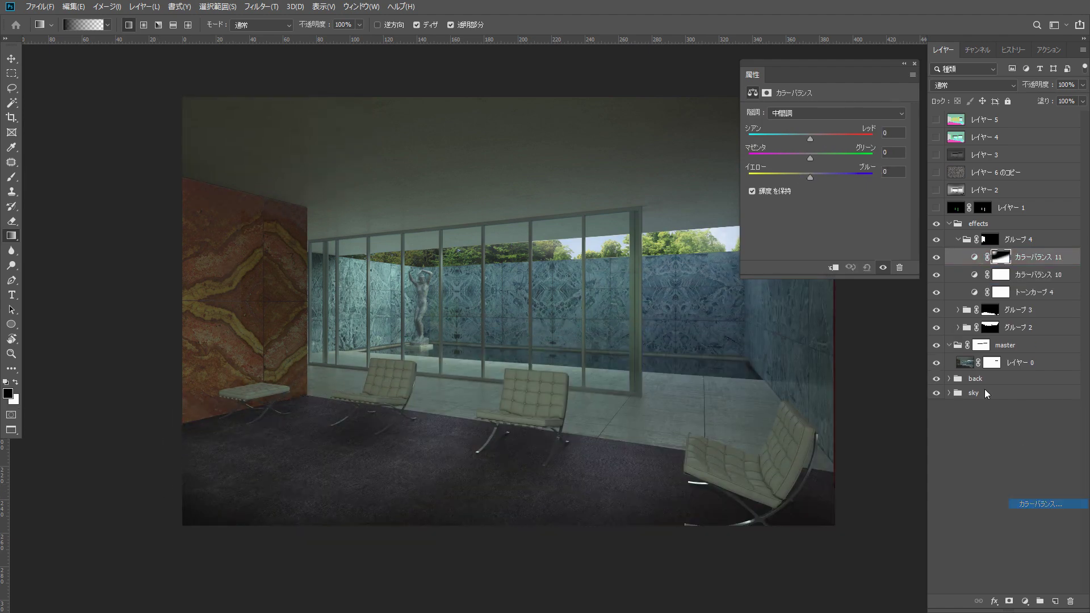
drag(810, 178, 806, 178)
click(972, 85)
click(954, 124)
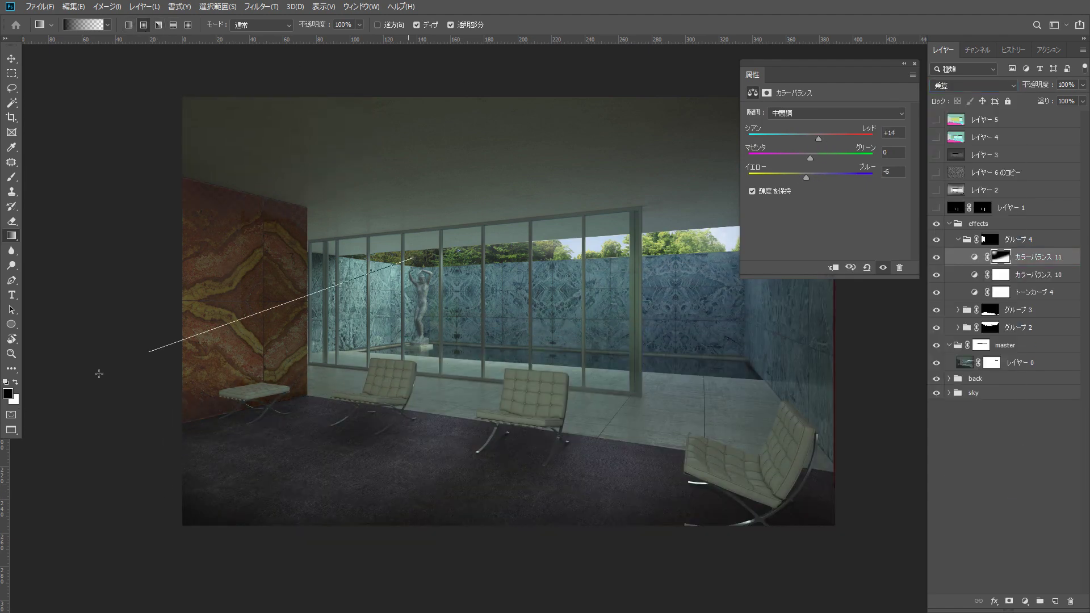
Draw a radial gradient mask over the left stone wall and free-transform it to fit the wall's lit area
drag(369, 165, 251, 348)
key(ctrl+z)
drag(400, 301, 301, 420)
key(ctrl+t)
drag(401, 147, 401, 176)
drag(246, 316, 255, 349)
drag(245, 348, 139, 357)
drag(342, 148, 366, 229)
drag(389, 296, 388, 249)
key(Return)
Add a Curves adjustment with a raised curve to the wall's radial area, and compare the image with effects hidden and shown
click(1025, 601)
click(1022, 459)
drag(814, 221, 813, 203)
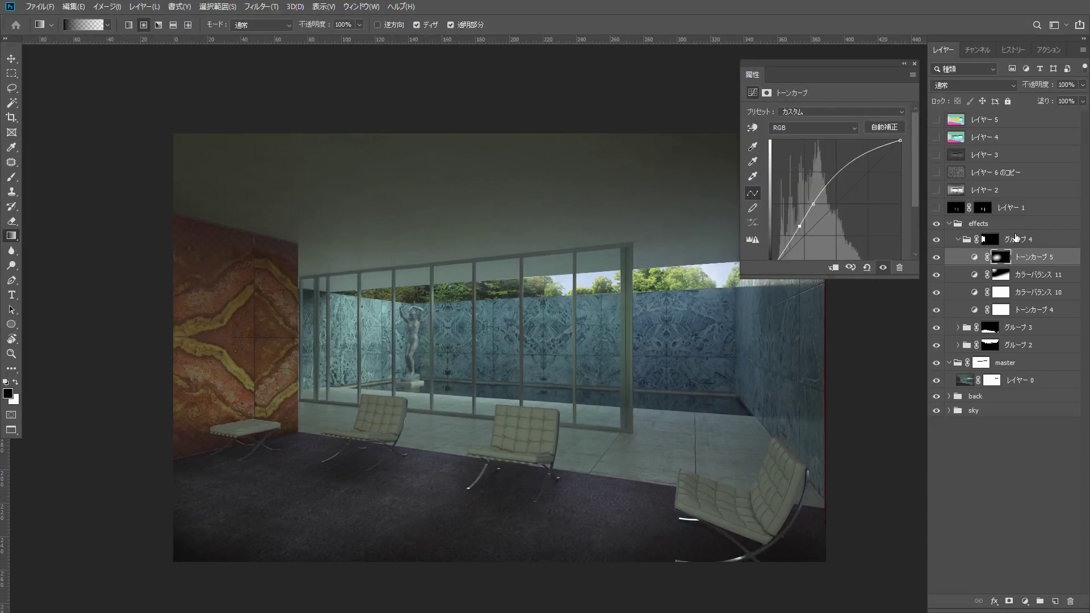
click(958, 239)
click(938, 224)
click(938, 224)
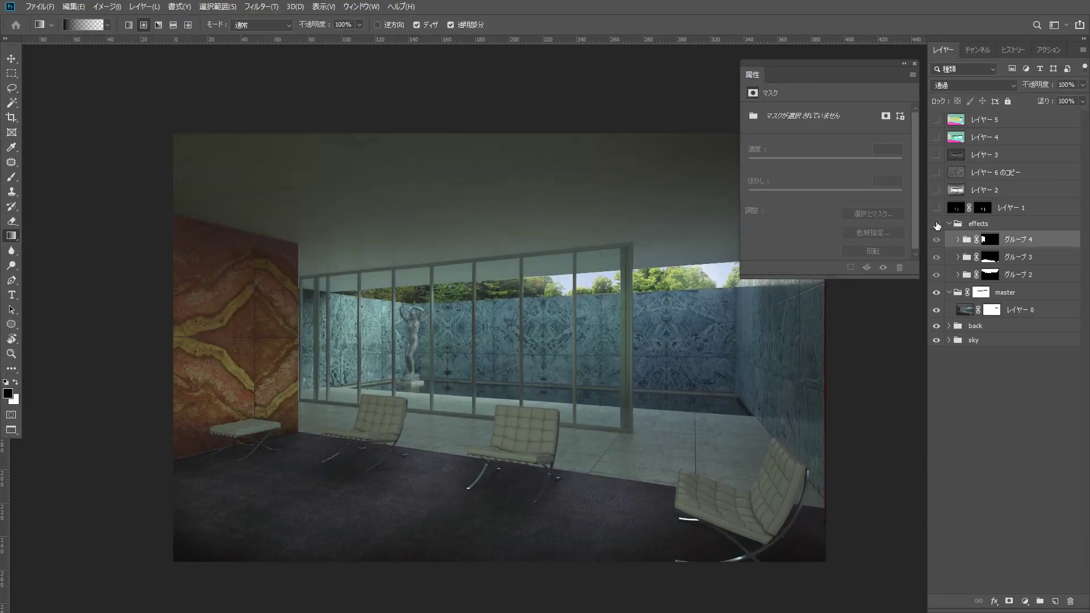
Select the chairs and the stool from the レイヤー 4 colour pass and create a new group above グループ 4 masked to them
click(981, 224)
drag(742, 302, 723, 303)
click(936, 137)
click(988, 138)
click(11, 103)
click(515, 442)
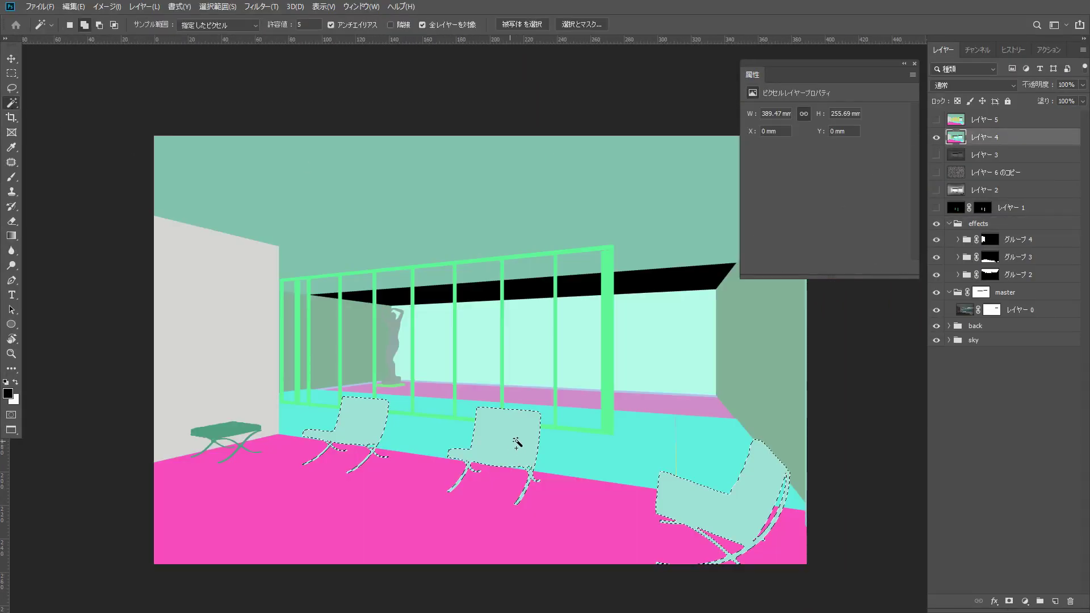
click(233, 433)
click(936, 138)
click(1017, 240)
click(1040, 601)
click(1009, 601)
Add a brightening Curves adjustment and a Hue/Saturation adjustment with hue -5 and saturation -39 to the chair group
click(1024, 602)
click(1046, 453)
drag(815, 227, 810, 216)
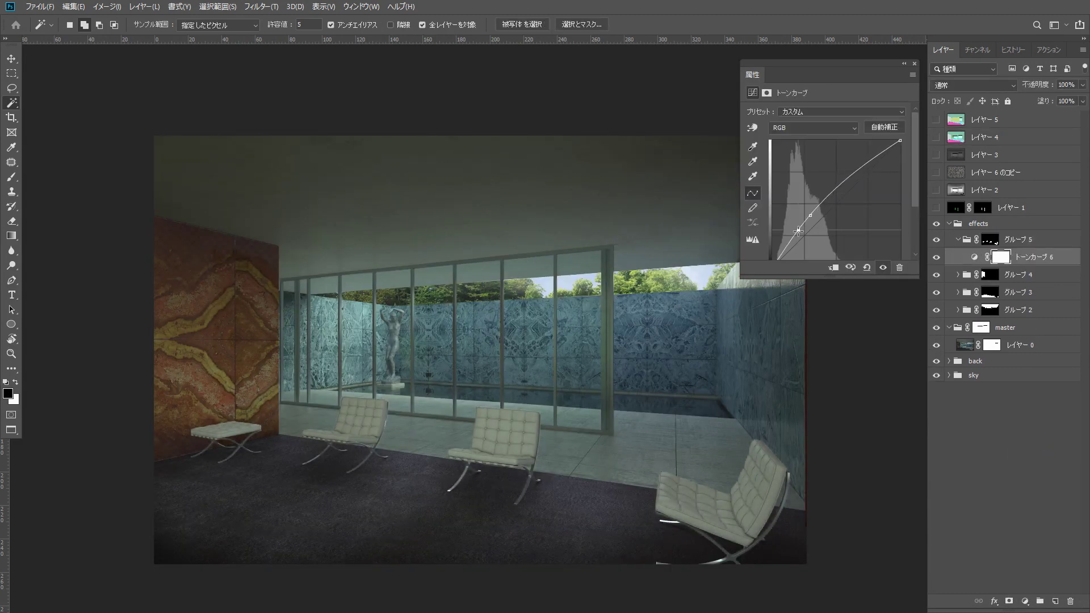
click(1025, 600)
click(1044, 492)
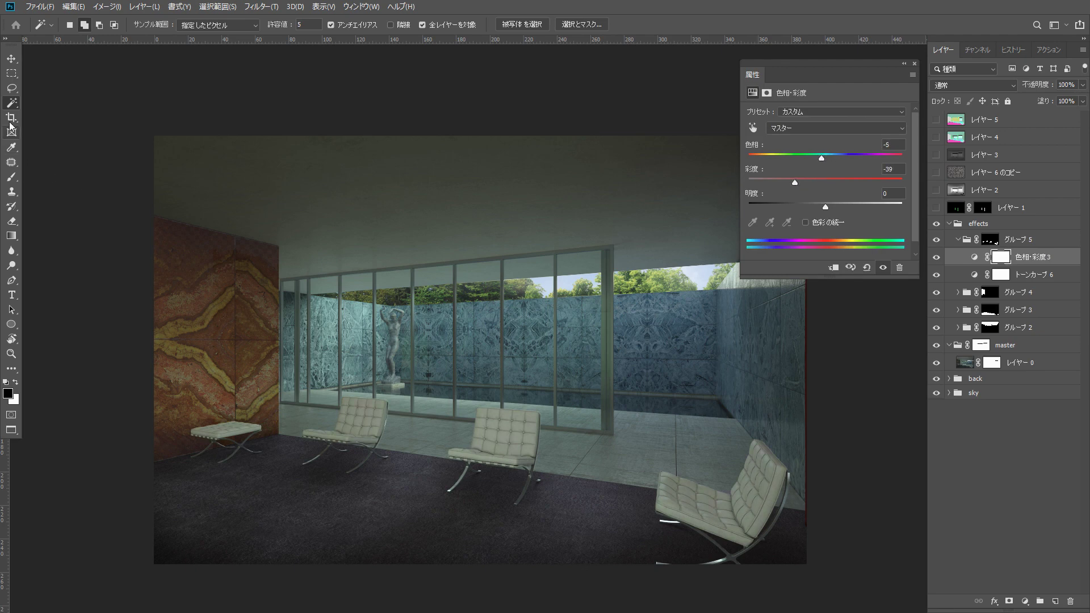
Paint a Quick Mask over the stool's legs with a small soft brush and convert it to a selection
click(12, 177)
click(11, 415)
drag(180, 460, 284, 461)
key(bracketleft)
key(bracketleft)
key(bracketleft)
key(bracketleft)
key(bracketleft)
key(bracketleft)
key(bracketleft)
key(bracketleft)
key(bracketleft)
key(bracketleft)
key(bracketleft)
key(bracketleft)
key(bracketleft)
key(bracketleft)
key(bracketleft)
key(bracketleft)
key(bracketleft)
key(bracketleft)
key(bracketleft)
key(bracketleft)
drag(437, 398, 326, 402)
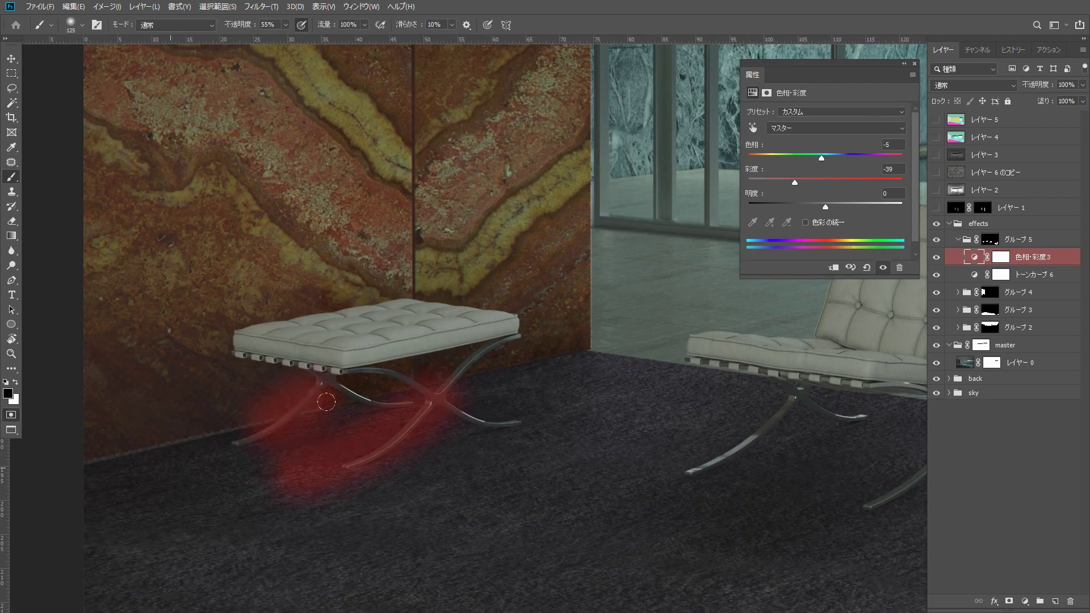
key(q)
Add a Color Balance adjustment to the stool's legs with red +10, green -11 and blue -13, blended as Multiply (乗算)
click(1025, 601)
click(1042, 501)
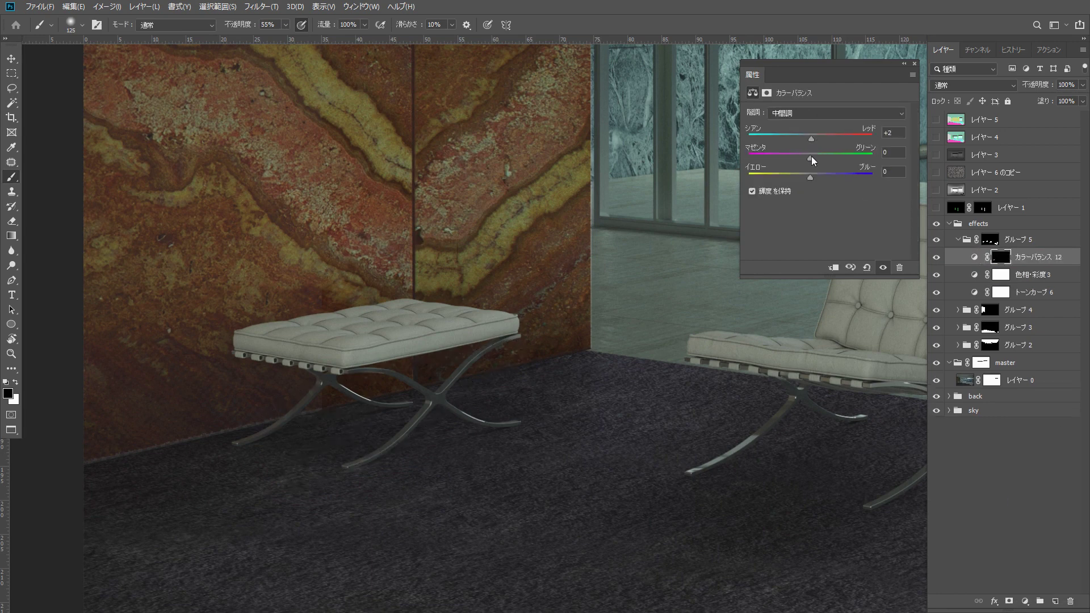
click(937, 85)
click(938, 137)
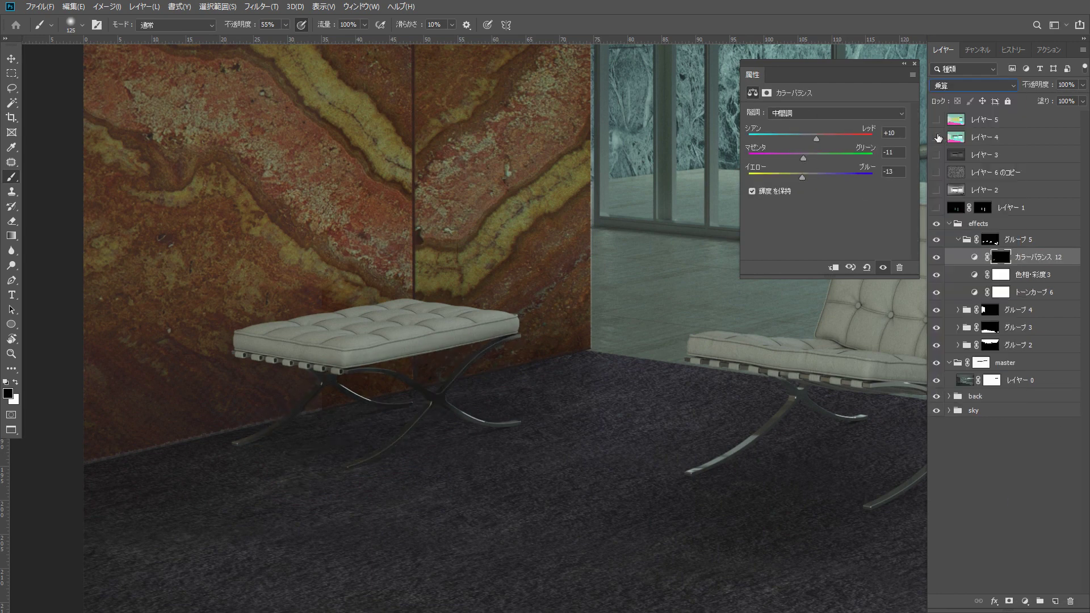
Show グループ 5's mask as an overlay and lasso the stray edge pixels along the wall and floor seam, filling them with black
alt+shift+click(990, 242)
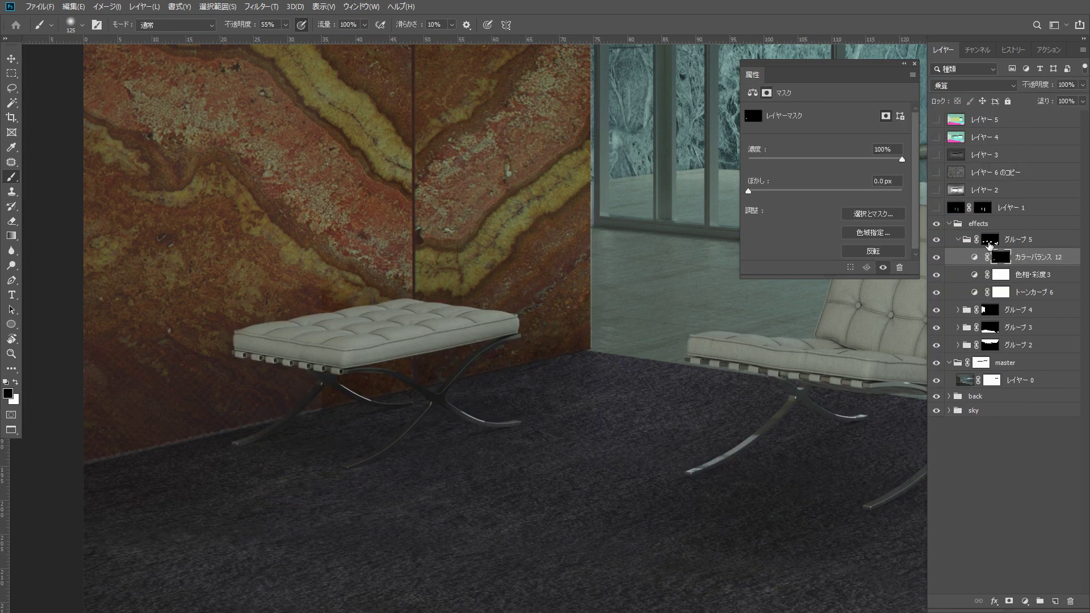
key(l)
drag(512, 331, 560, 183)
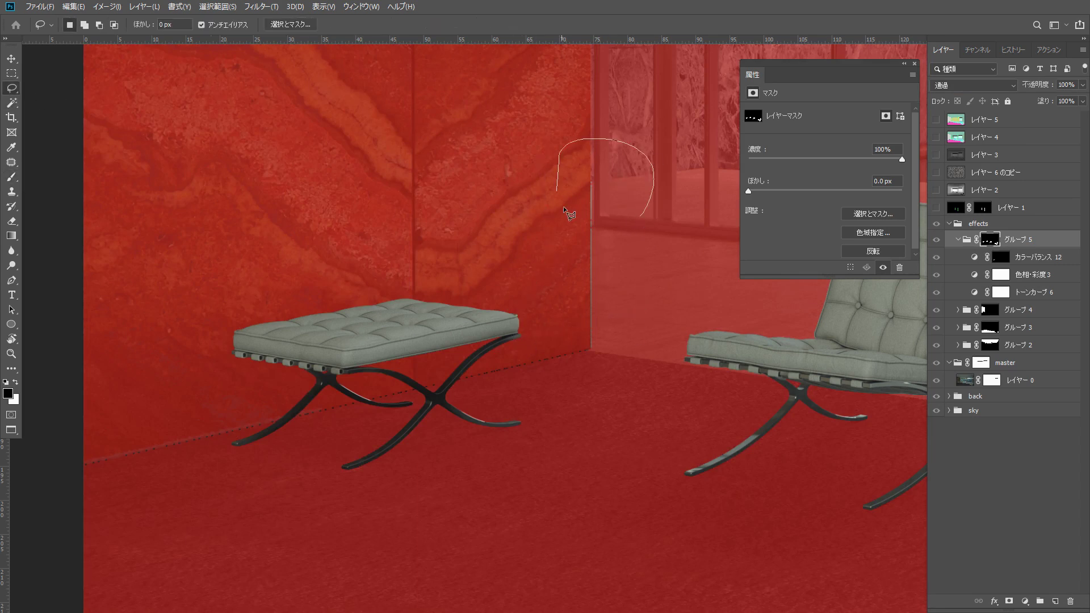
drag(460, 377, 642, 274)
key(ctrl+Delete)
key(x)
key(ctrl+Delete)
key(ctrl+d)
drag(277, 423, 2, 441)
key(ctrl+Delete)
key(ctrl+d)
Fill the remaining stray seam pixels beneath the stool with black in グループ 5's mask and hide the mask overlay
drag(455, 394, 520, 359)
drag(522, 356, 497, 377)
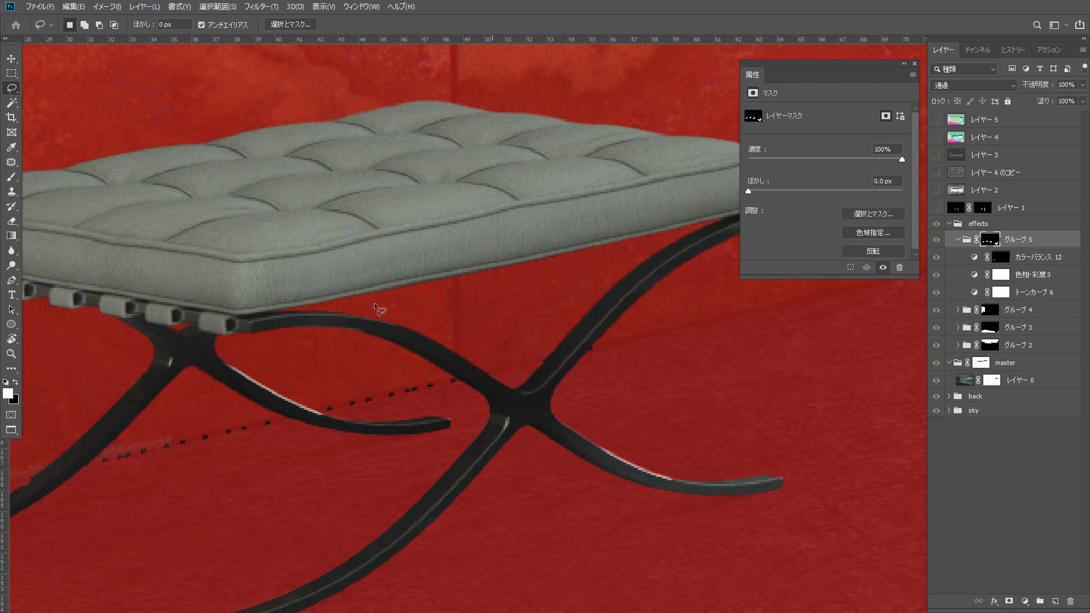
drag(97, 461, 180, 480)
key(ctrl+Delete)
key(ctrl+d)
key(ctrl+0)
key(backslash)
key(x)
Brush the metal legs of the other chairs into カラーバランス 12's mask
click(995, 253)
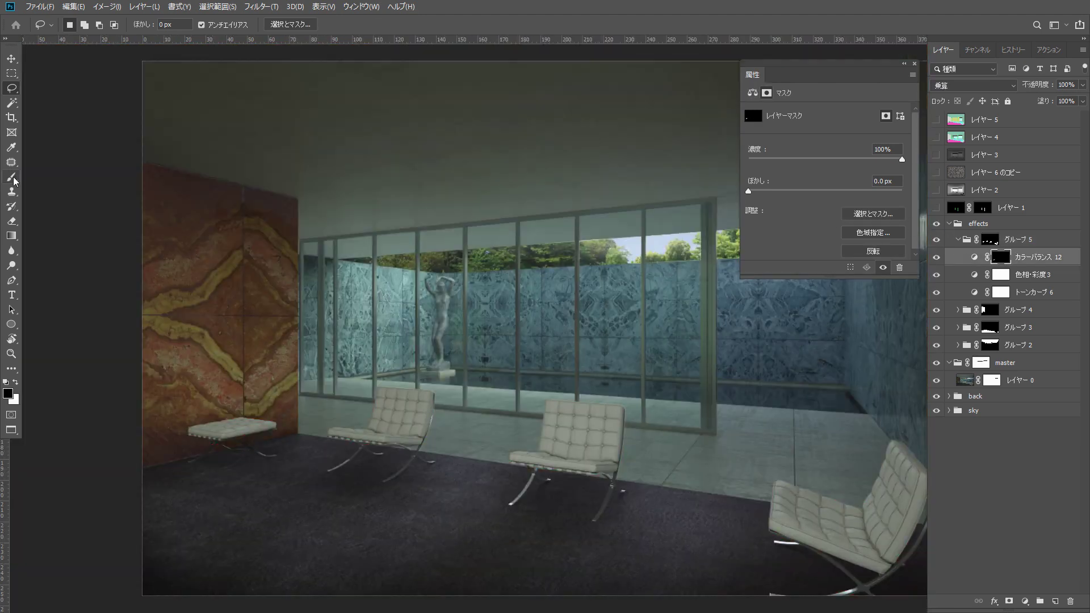
click(11, 177)
scroll(341, 482, up, 3)
drag(576, 343, 463, 348)
drag(557, 406, 228, 417)
drag(438, 395, 465, 430)
drag(425, 407, 377, 481)
mouse_move(671, 440)
mouse_down()
mouse_move(636, 532)
mouse_move(494, 435)
mouse_up()
key(ctrl+minus)
click(12, 59)
key(ctrl+minus)
drag(520, 375, 260, 291)
click(15, 174)
drag(722, 406, 649, 452)
drag(431, 437, 818, 465)
mouse_move(114, 323)
mouse_down()
mouse_move(462, 382)
mouse_move(494, 401)
mouse_up()
drag(381, 369, 494, 369)
Brush a Quick Mask under the stool's feet and use it for a darkening Curves adjustment above トーンカーブ 3 in グループ 3
key(q)
key(bracketleft)
key(bracketleft)
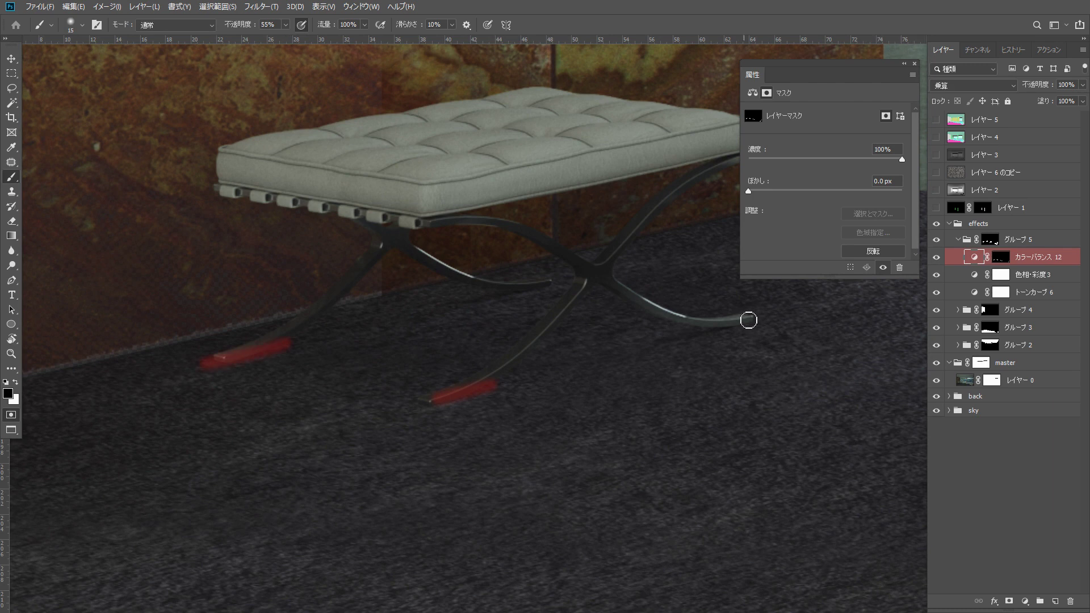
click(958, 310)
click(958, 310)
click(958, 327)
click(1034, 346)
key(q)
click(1025, 601)
click(1036, 458)
drag(806, 228, 806, 251)
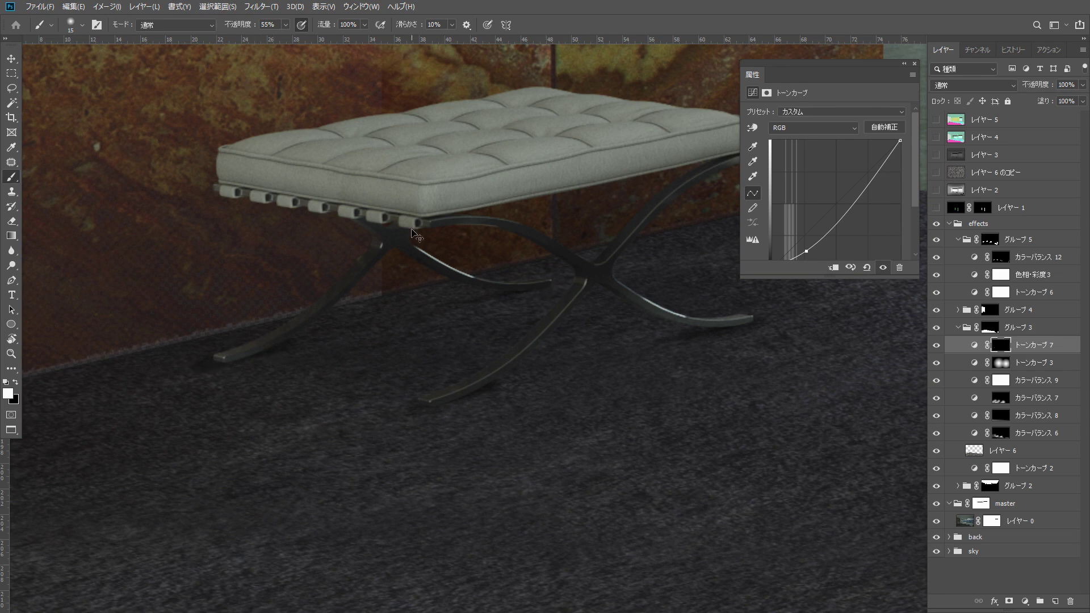
Paint contact shadows on the rug under the stool and chair legs in トーンカーブ 7's mask, adjusting the brush size per chair
drag(412, 230, 364, 230)
drag(875, 332, 409, 454)
drag(307, 450, 329, 447)
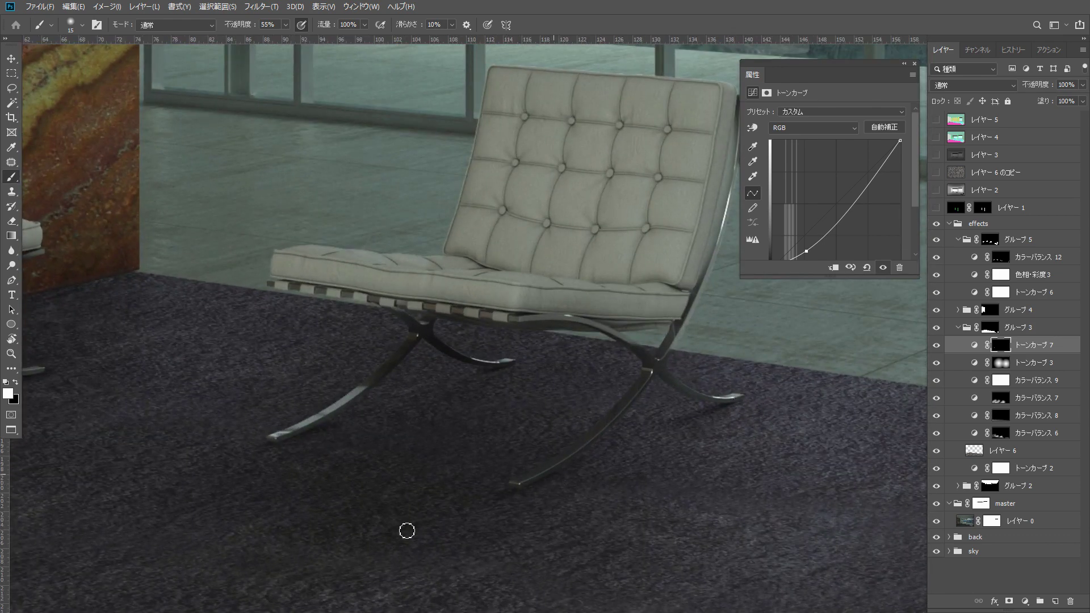
scroll(407, 530, right, 10)
key(bracketright)
scroll(661, 396, right, 5)
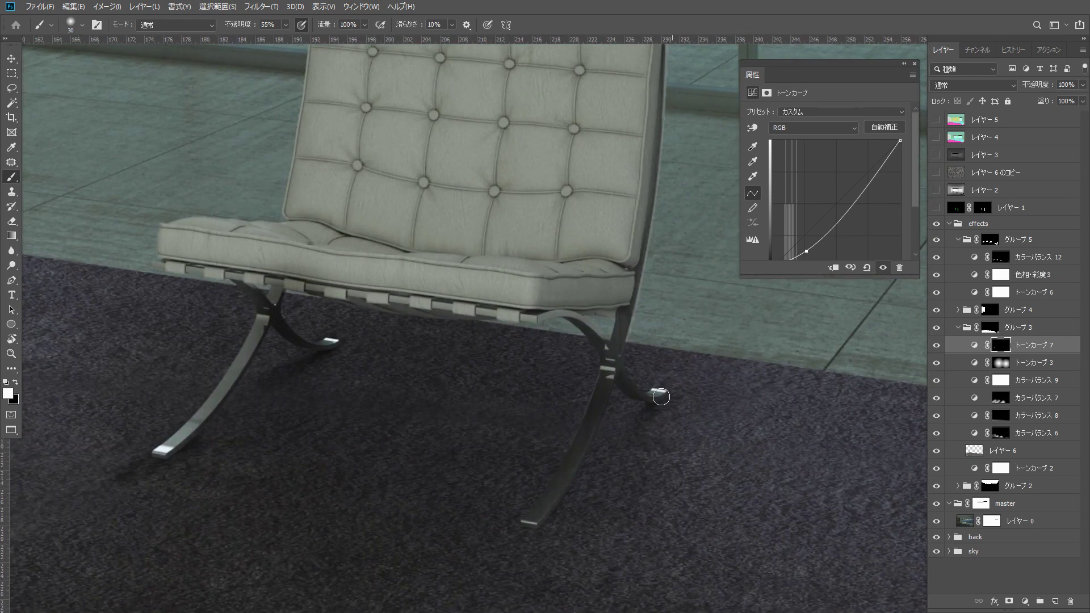
key(x)
drag(829, 567, 359, 361)
drag(530, 438, 199, 239)
drag(625, 455, 326, 370)
key(bracketright)
key(ctrl+0)
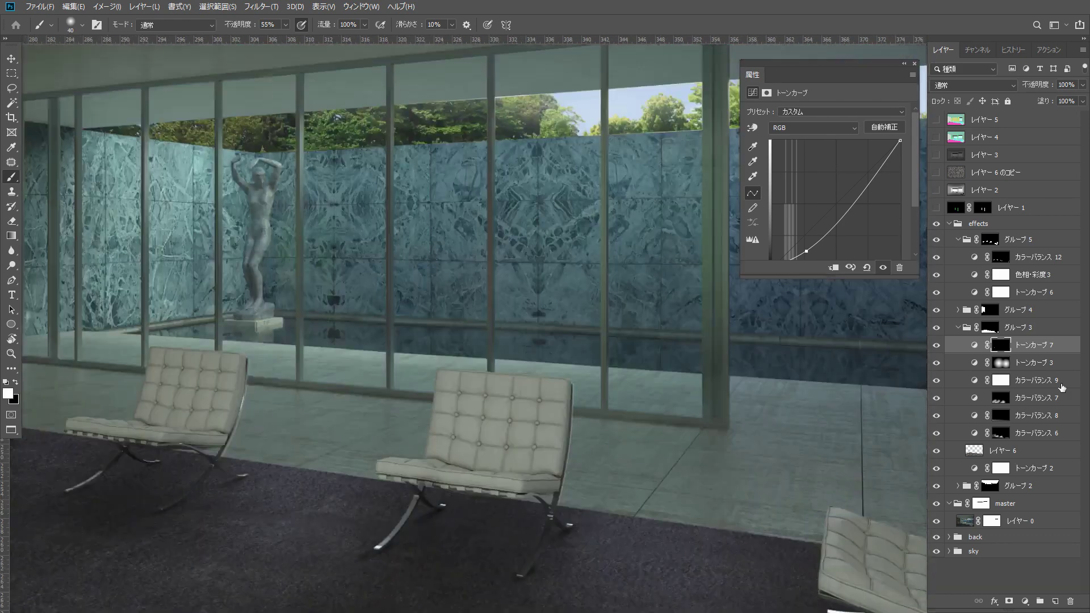
Collapse グループ 3 and add a Color Balance adjustment above カラーバランス 12 with red -1, green -7 and blue +4
click(958, 327)
click(958, 311)
click(958, 310)
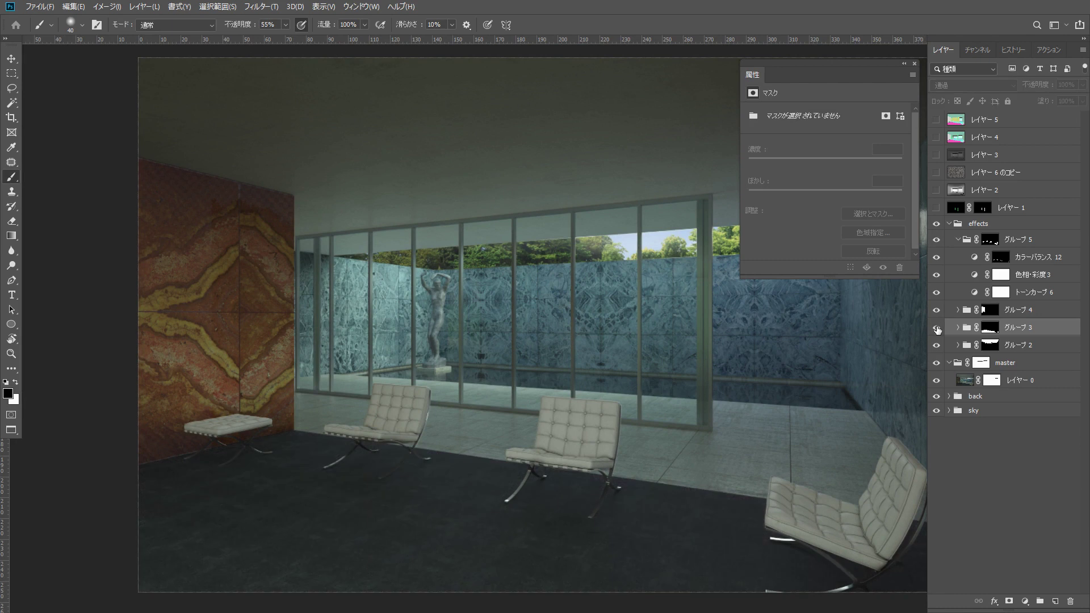
click(978, 296)
click(1025, 601)
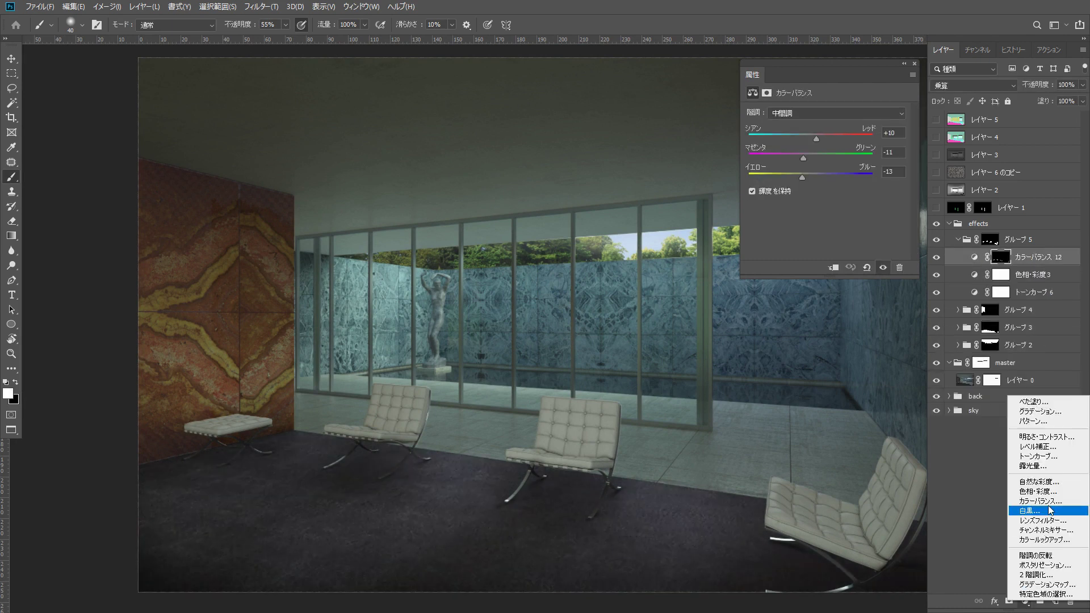
click(1027, 511)
drag(810, 159, 806, 176)
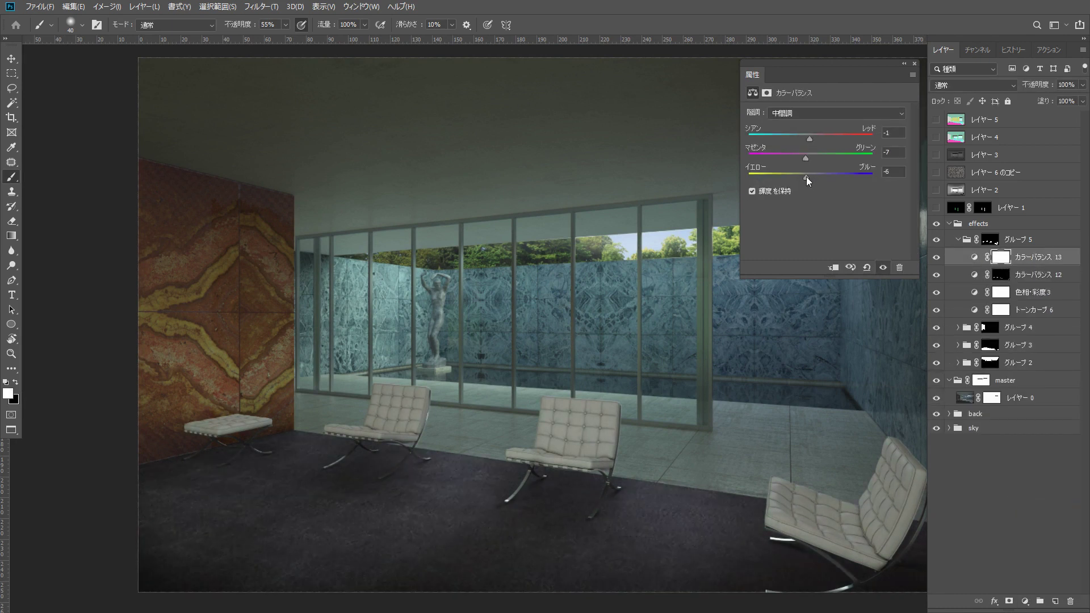
Paint a Quick Mask over the stool and the upper parts of the chairs with a large soft brush and convert it to a selection
key(g)
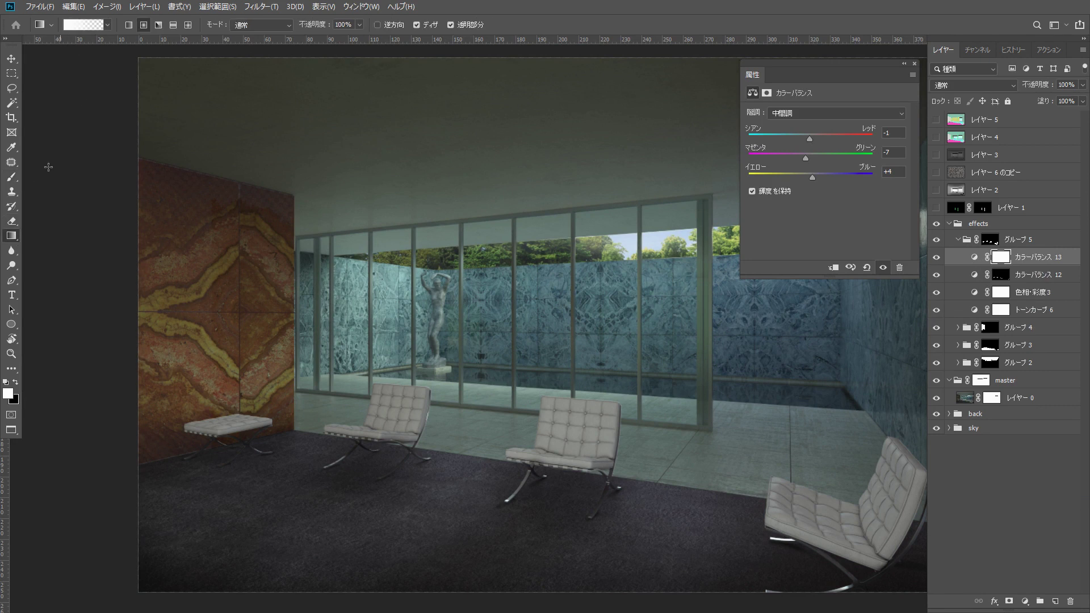
click(15, 174)
key(q)
drag(194, 393, 224, 415)
key(bracketright)
key(bracketright)
drag(335, 355, 412, 383)
drag(513, 356, 574, 406)
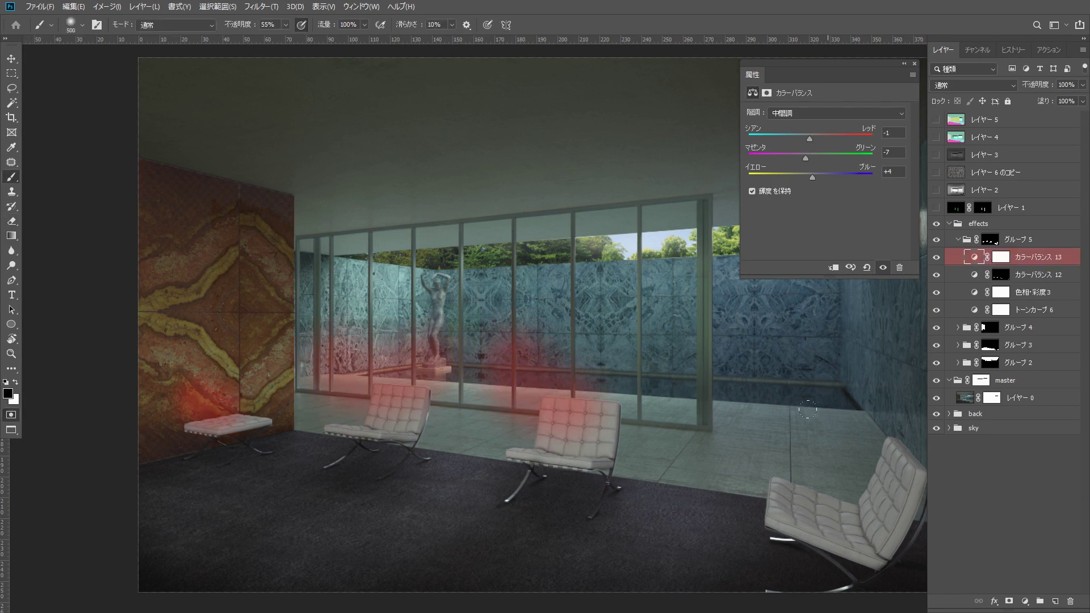
key(q)
Add a Curves adjustment with a raised curve to the selected chair areas and collapse グループ 5
click(1025, 601)
click(973, 448)
drag(817, 221, 816, 198)
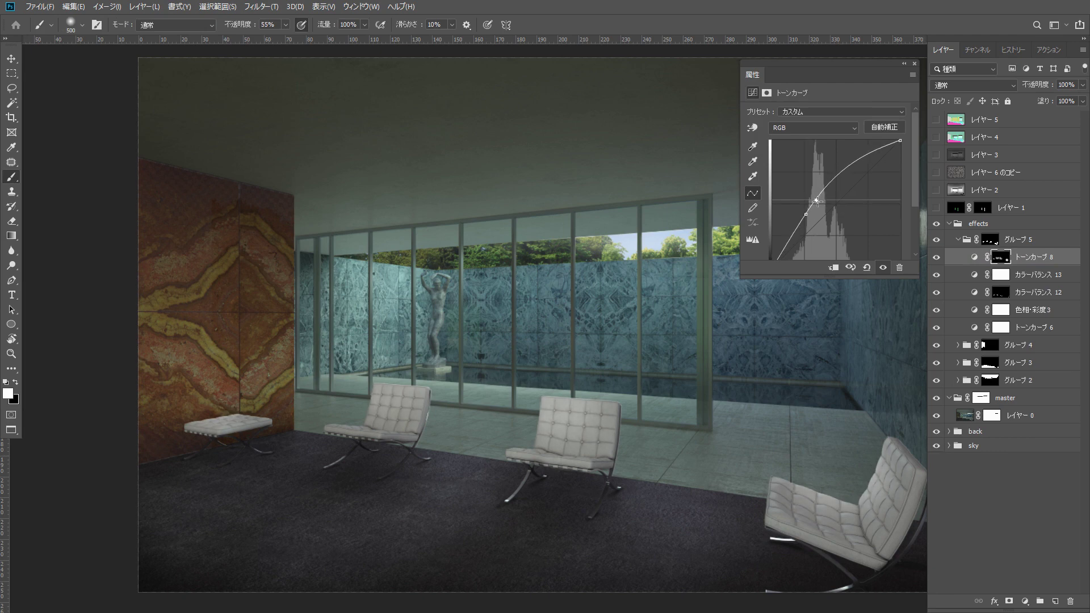
click(958, 239)
Select the window frames from the レイヤー 4 colour pass and create a new group above グループ 5 masked to them
click(936, 137)
click(985, 138)
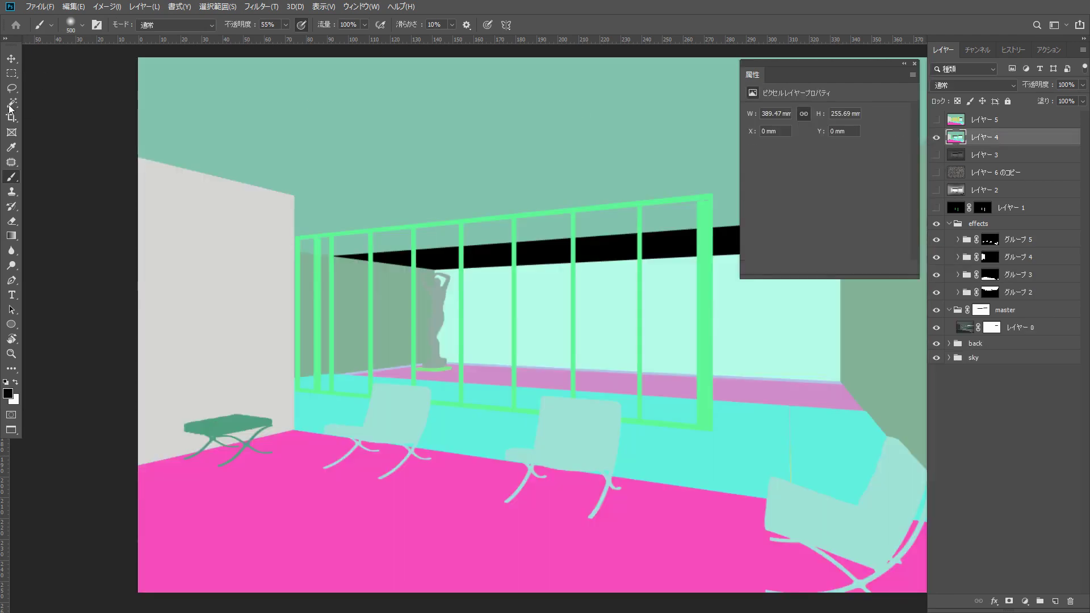
click(11, 103)
click(705, 261)
click(936, 138)
click(964, 241)
click(1039, 601)
click(1009, 600)
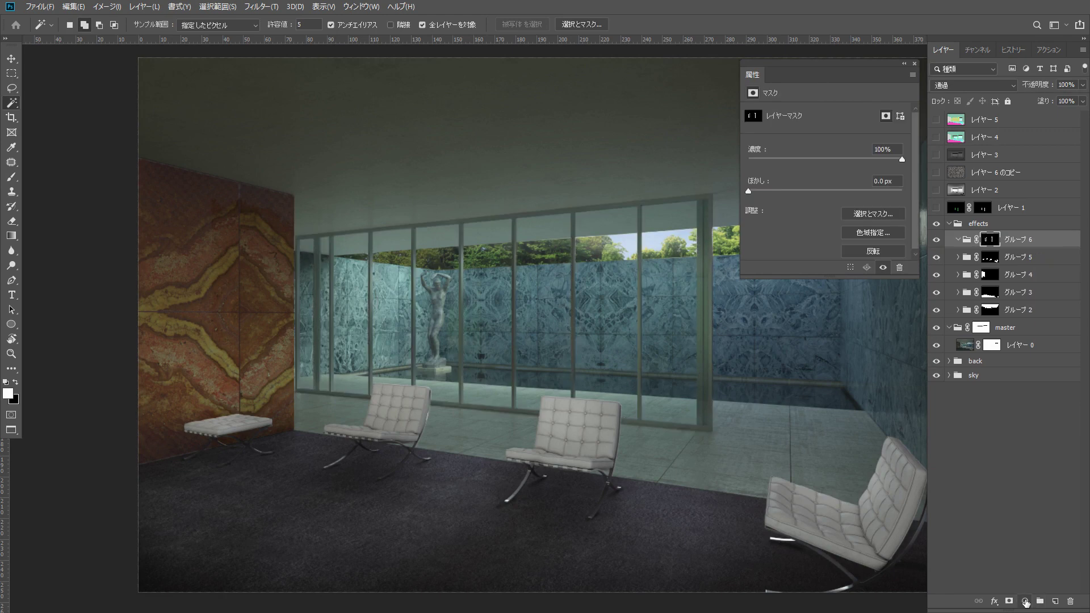
Add a Curves adjustment that darkens the window frames in グループ 6 and a Hue/Saturation adjustment above it
click(1025, 601)
click(1037, 454)
drag(817, 222, 819, 230)
drag(805, 242, 806, 318)
click(1025, 601)
click(1025, 495)
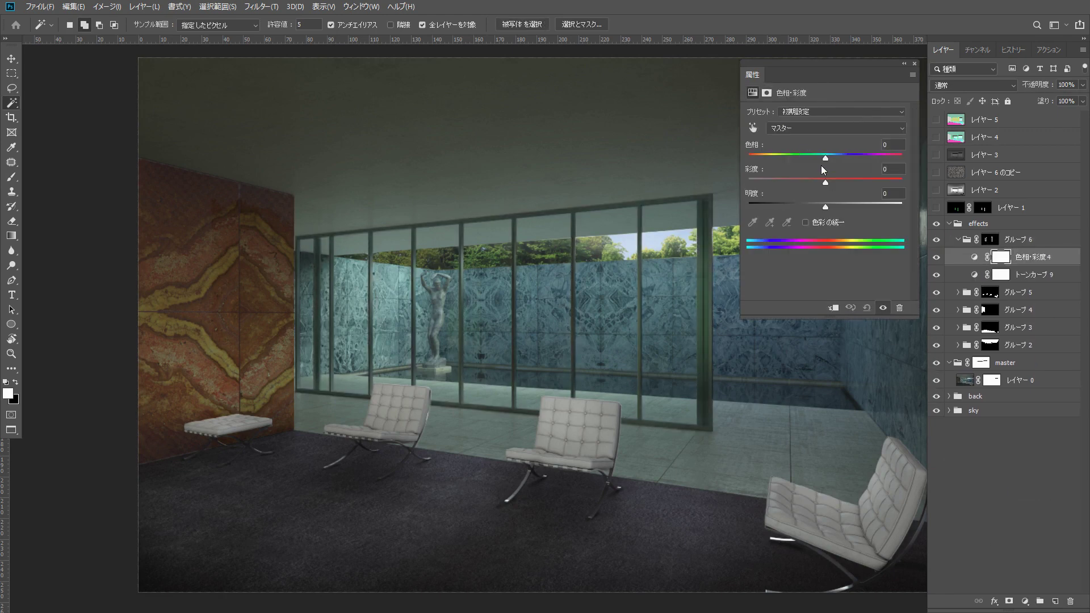
Paste a merged copy of the image into グループ 6, mirror it horizontally and shift it over the glazing
key(ctrl+shift+c)
key(ctrl+v)
key(ctrl+t)
key(ctrl+minus)
drag(221, 326, 519, 326)
drag(873, 326, 202, 326)
drag(527, 325, 792, 332)
key(Return)
key(w)
Set the mirrored reflection layer's blend mode to Screen and its opacity to 53%
click(973, 85)
click(972, 251)
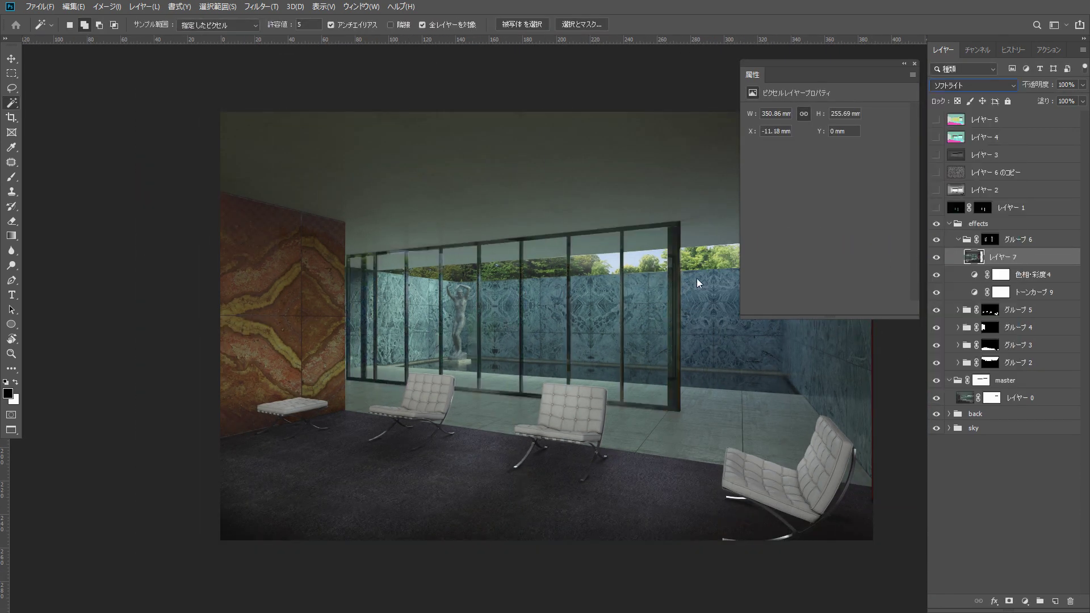
scroll(681, 278, up, 5)
click(958, 86)
click(949, 194)
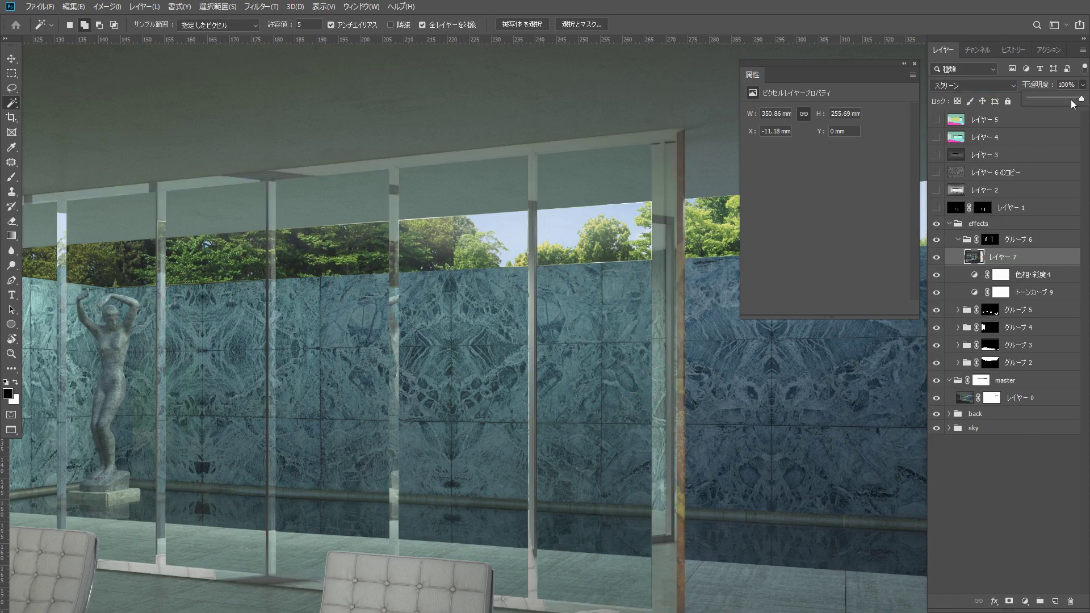
drag(1075, 98, 1056, 98)
scroll(553, 325, down, 5)
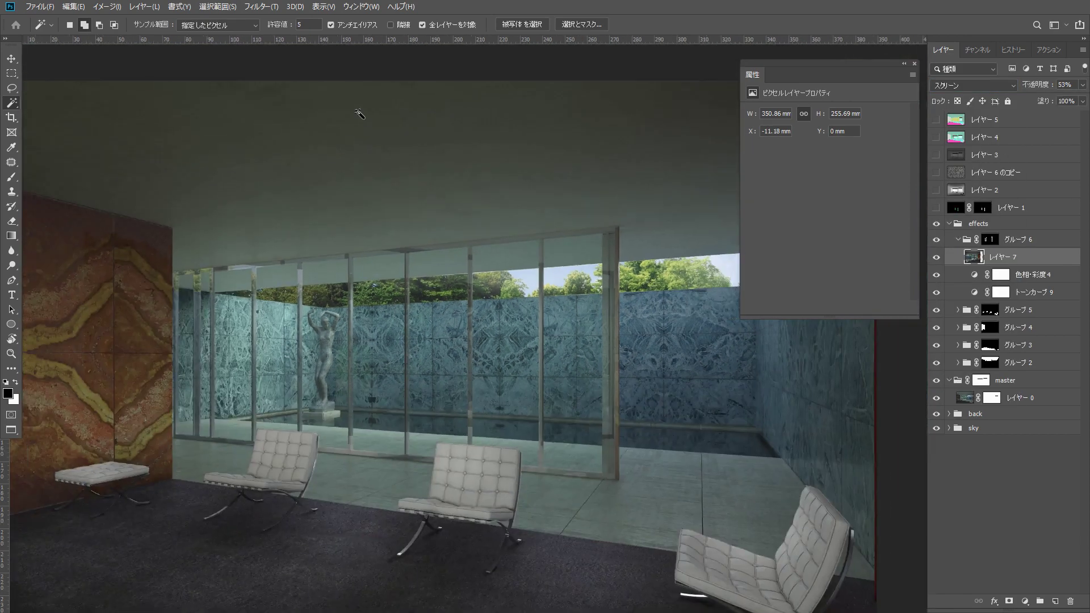
Add a layer mask to レイヤー 7 and brush out the reflection along the upper rail and the thick end post
click(1009, 602)
key(b)
key(x)
drag(607, 242, 179, 278)
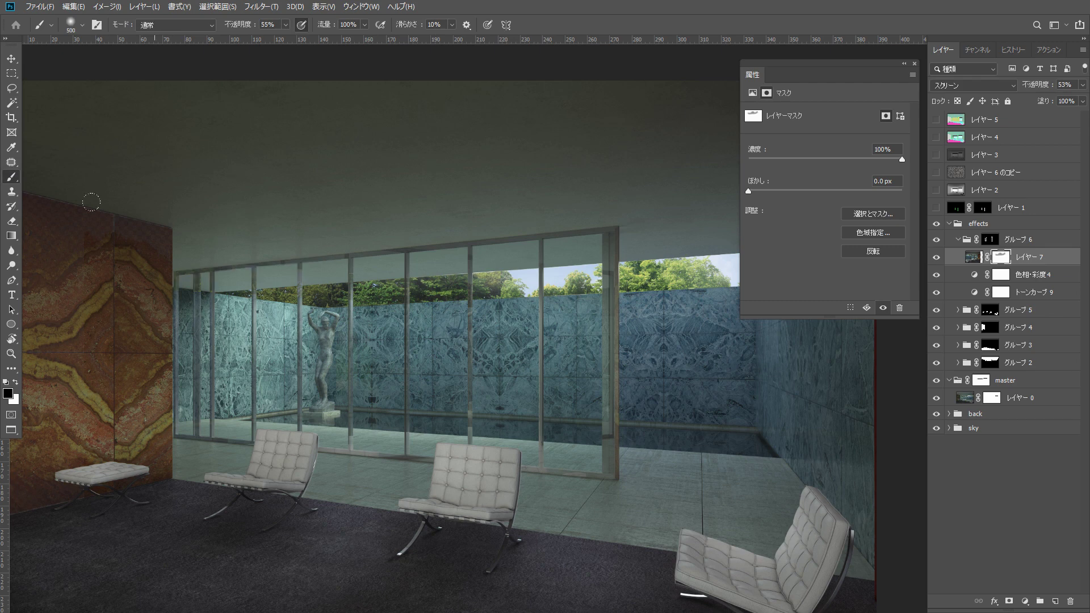
drag(612, 477, 644, 294)
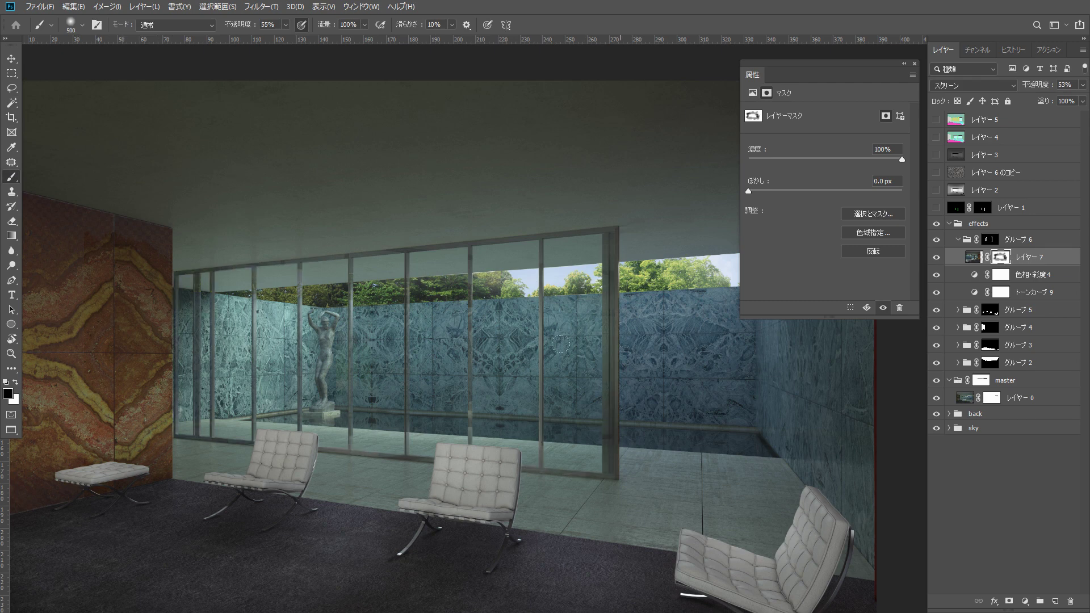
Brush a Quick Mask along the window frame rails, convert it to a selection and add a Curves adjustment with a lowered curve
drag(110, 264, 633, 224)
mouse_move(676, 298)
mouse_down()
mouse_move(726, 380)
mouse_move(264, 467)
mouse_up()
key(q)
click(1025, 601)
click(1026, 454)
drag(831, 209, 816, 231)
Quick Mask the thick end post, add a Curves adjustment with a point at input 51, output 94, and collapse グループ 6
key(x)
key(q)
drag(604, 295, 605, 398)
key(q)
click(1026, 601)
click(1027, 455)
mouse_move(805, 234)
mouse_down()
mouse_move(802, 188)
mouse_move(812, 200)
mouse_up()
drag(797, 218, 798, 220)
scroll(624, 352, up, 5)
click(935, 241)
key(ctrl+0)
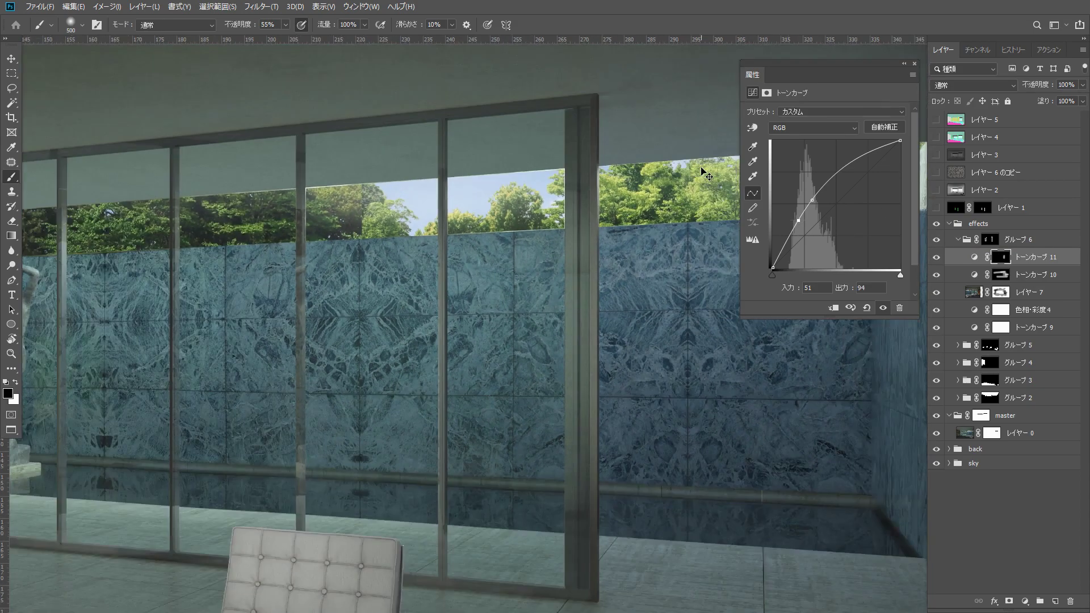
click(959, 239)
Select the marble walls from the レイヤー 4 colour pass and create a new group above グループ 6 masked to them
click(937, 138)
click(957, 140)
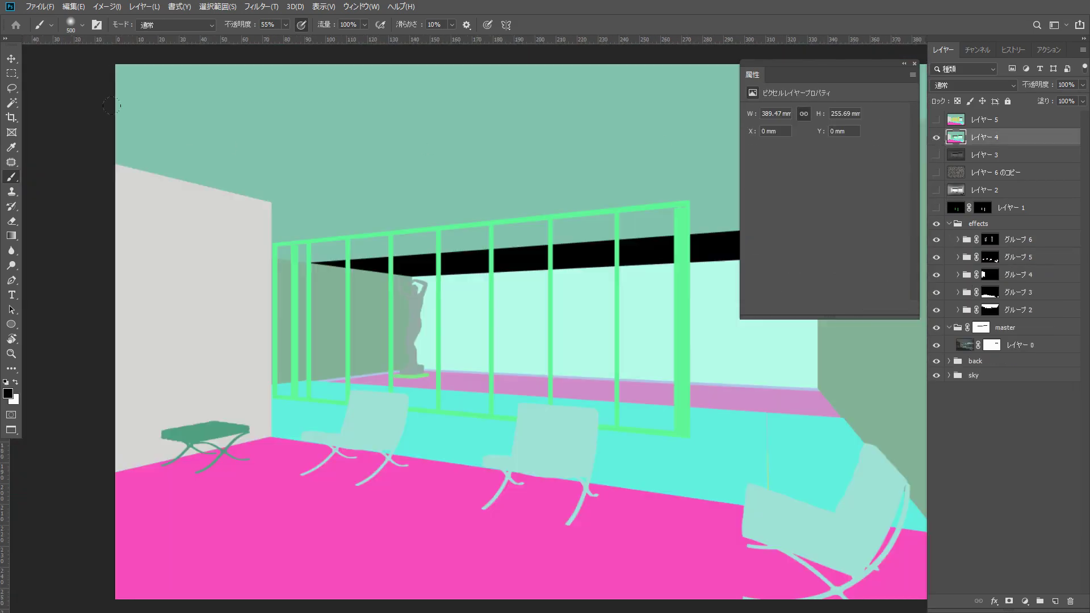
key(w)
drag(531, 248, 386, 268)
click(630, 313)
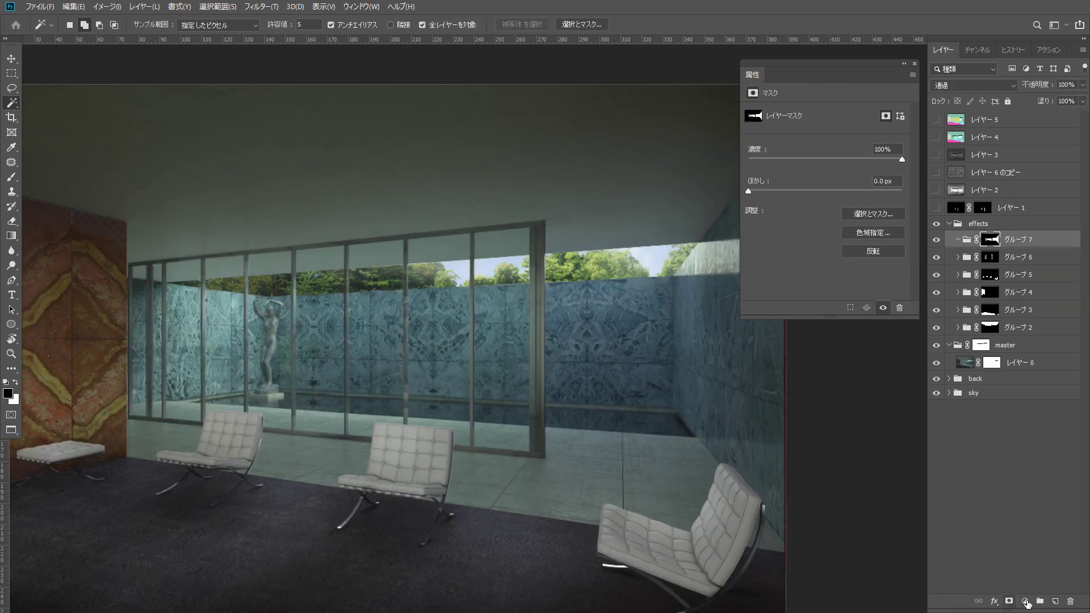
Add a Curves adjustment to the marble walls with raised midtones and a shadow point at input 55, output 54
click(1026, 602)
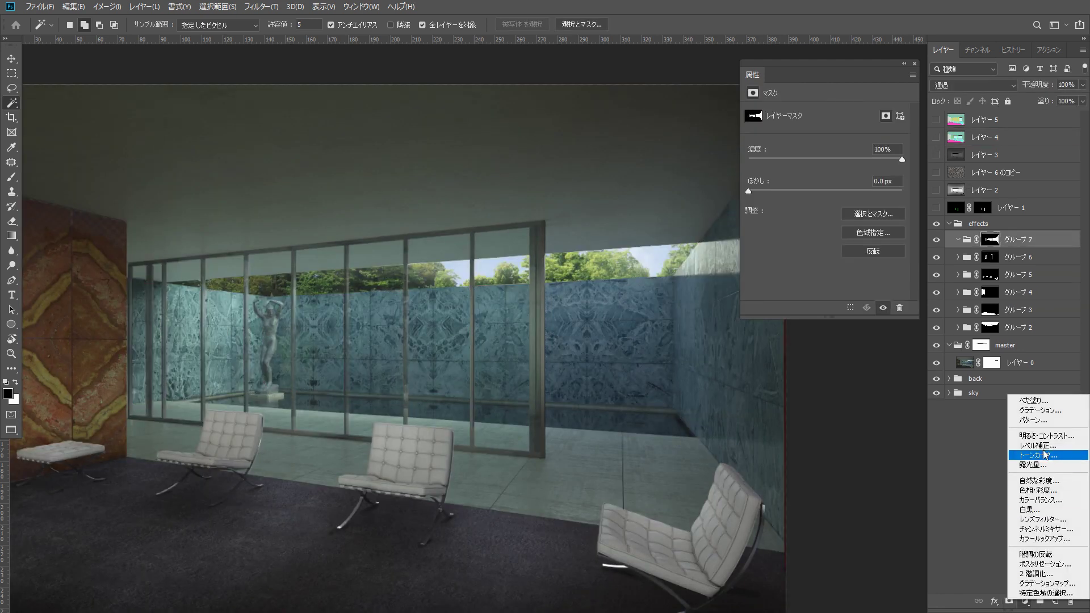
click(1050, 455)
drag(812, 229, 812, 221)
click(800, 241)
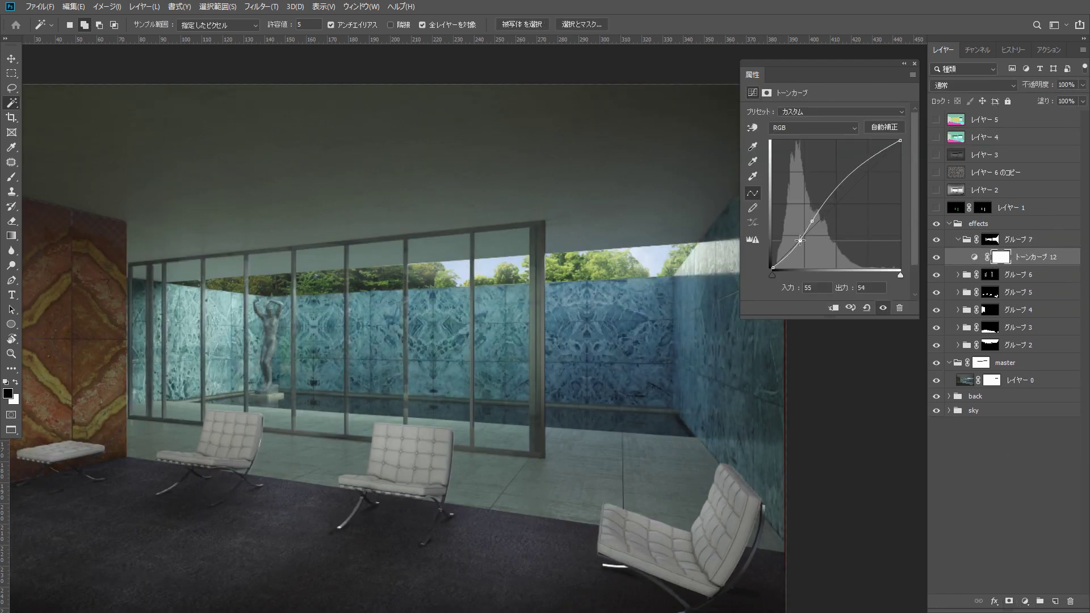
Add a Hue/Saturation adjustment to the marble walls with saturation -39
click(1025, 602)
click(1047, 492)
drag(825, 182, 811, 186)
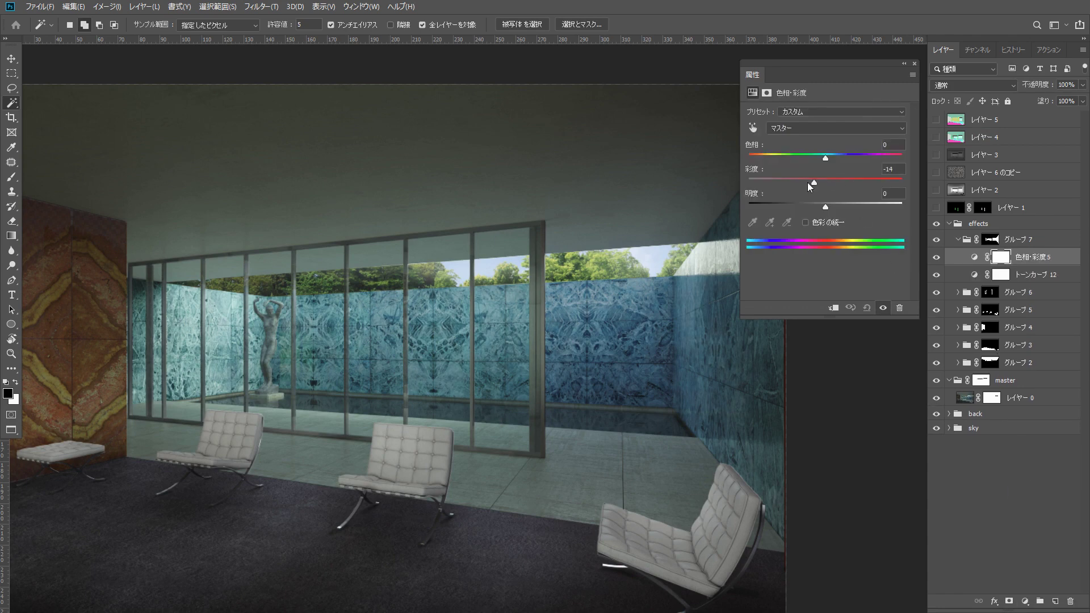
Mark a Quick Mask rectangle over the rear marble wall, fit its side edges to the wall corners and convert it to a selection
click(15, 73)
drag(253, 182, 692, 468)
key(q)
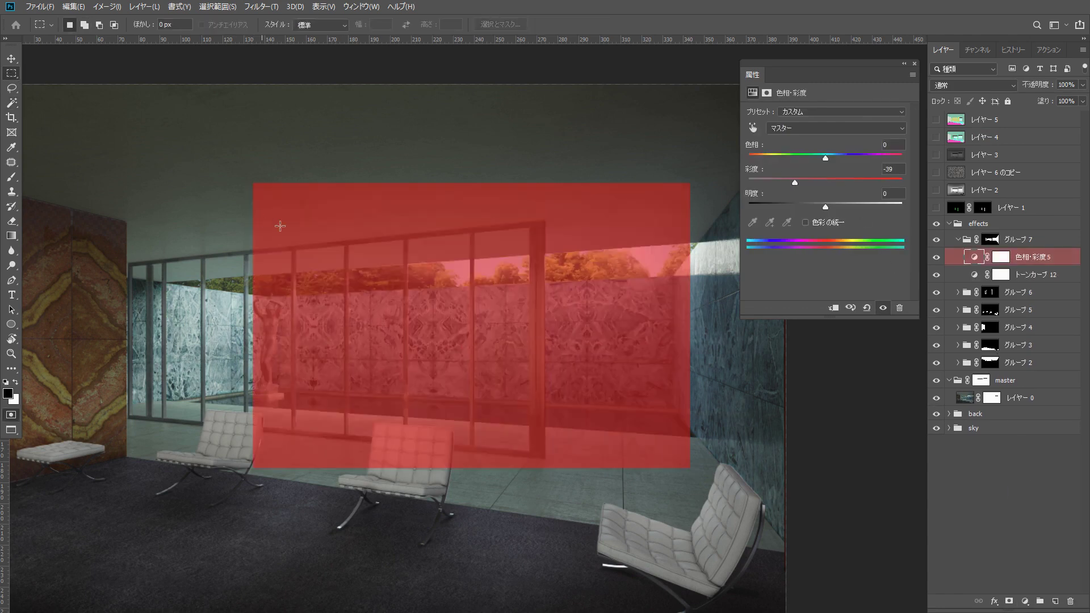
key(ctrl+t)
scroll(684, 343, up, 4)
drag(717, 283, 658, 286)
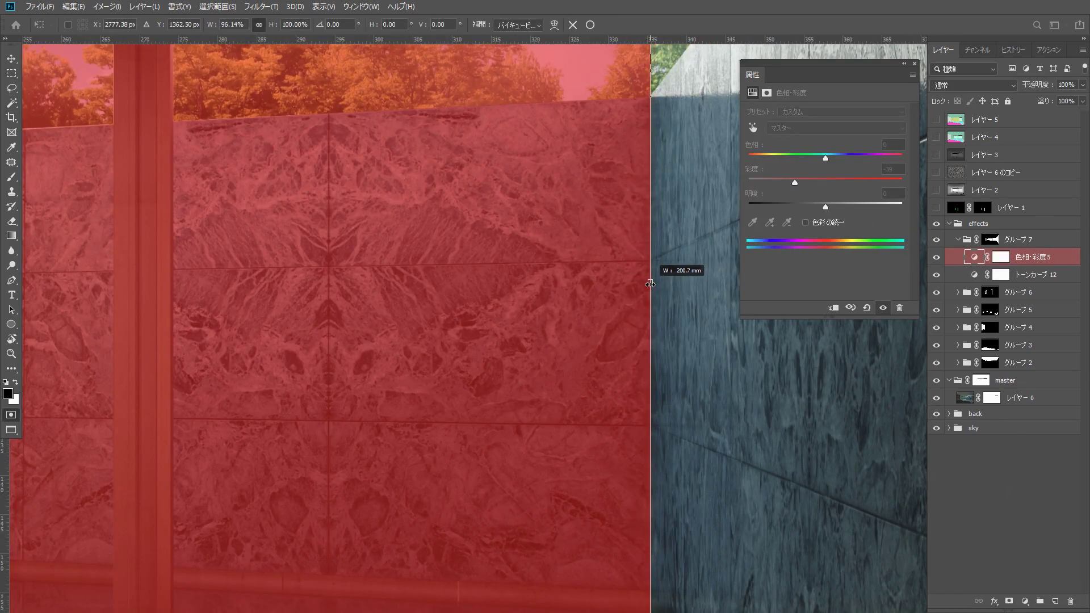
scroll(658, 286, down, 4)
scroll(431, 304, up, 4)
drag(412, 302, 475, 286)
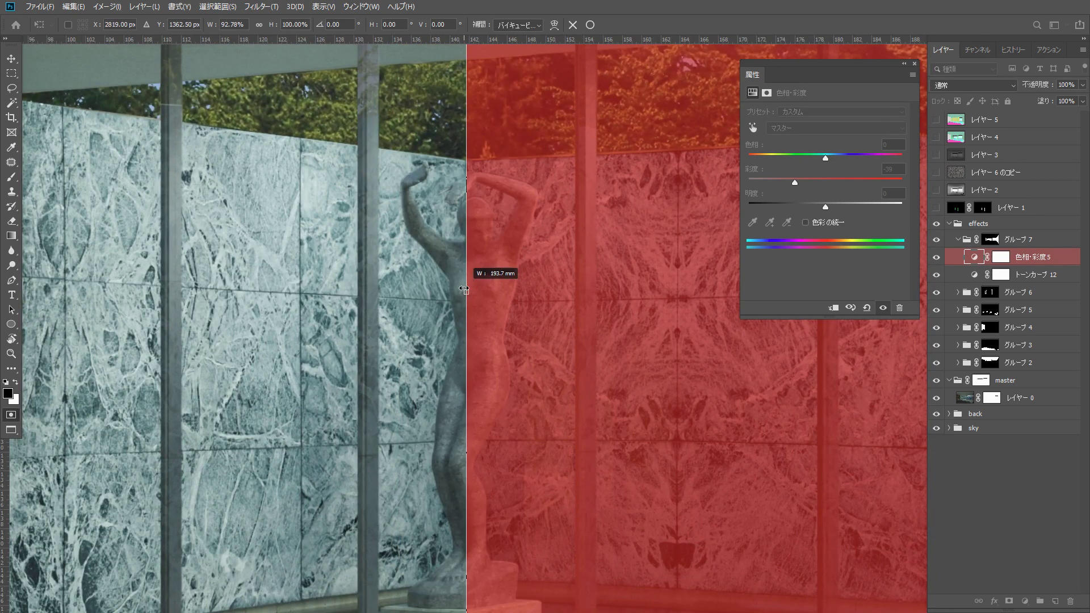
key(Return)
key(q)
Add a Curves adjustment to the selected rear wall with a point at input 103, output 74
key(ctrl+0)
key(ctrl+plus)
click(1025, 601)
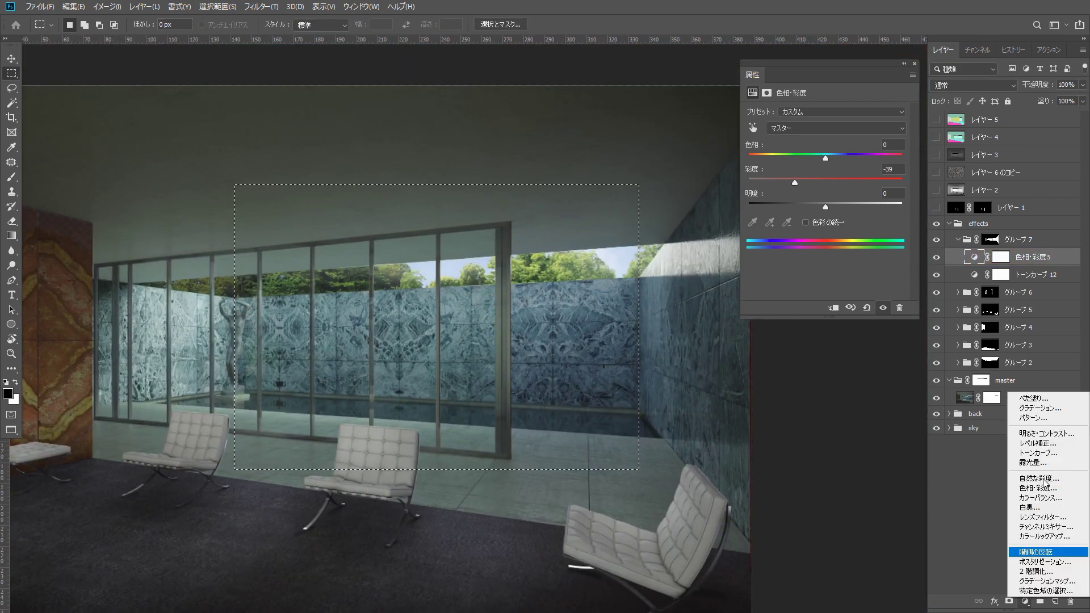
click(1022, 454)
drag(821, 219, 821, 229)
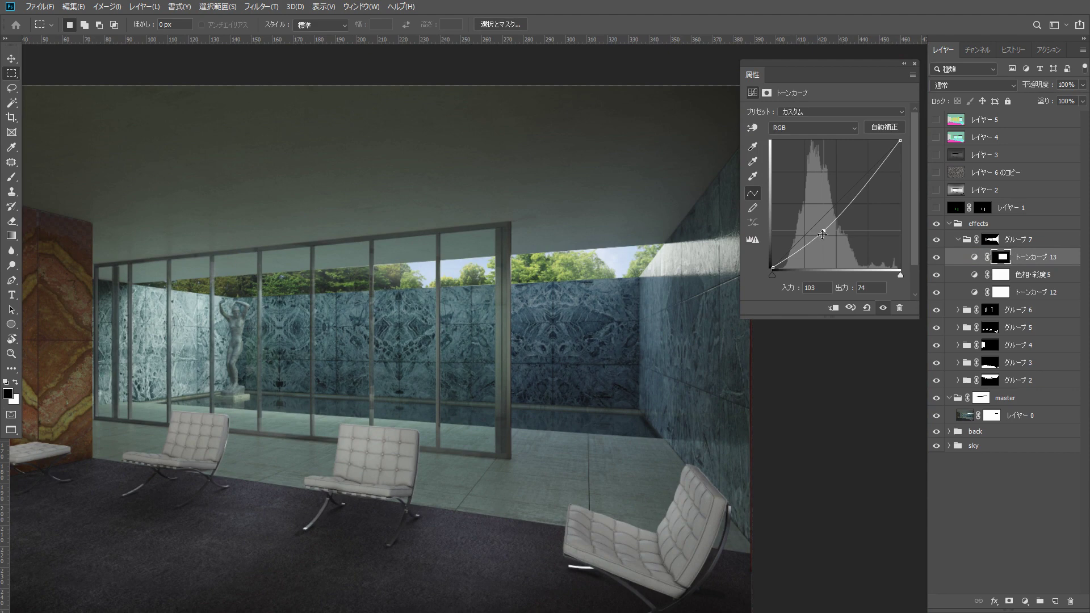
Overlay the mask of トーンカーブ 13 and brush around the rear wall to build a selection of the side wall areas
click(1002, 258)
key(backslash)
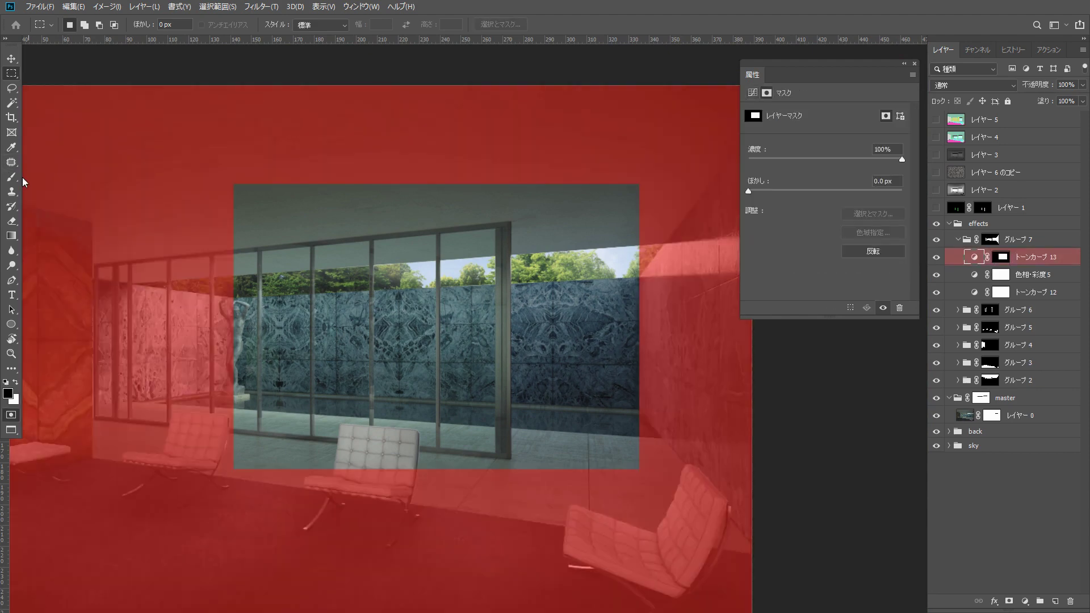
key(b)
key(x)
mouse_move(346, 440)
mouse_down()
mouse_move(113, 329)
mouse_move(352, 477)
mouse_up()
mouse_move(709, 330)
mouse_down()
mouse_move(568, 556)
mouse_move(170, 539)
mouse_up()
click(11, 250)
click(11, 251)
key(backslash)
ctrl+click(1002, 257)
Add a Curves adjustment to the selected side wall areas with a point at input 52, output 87
click(1024, 601)
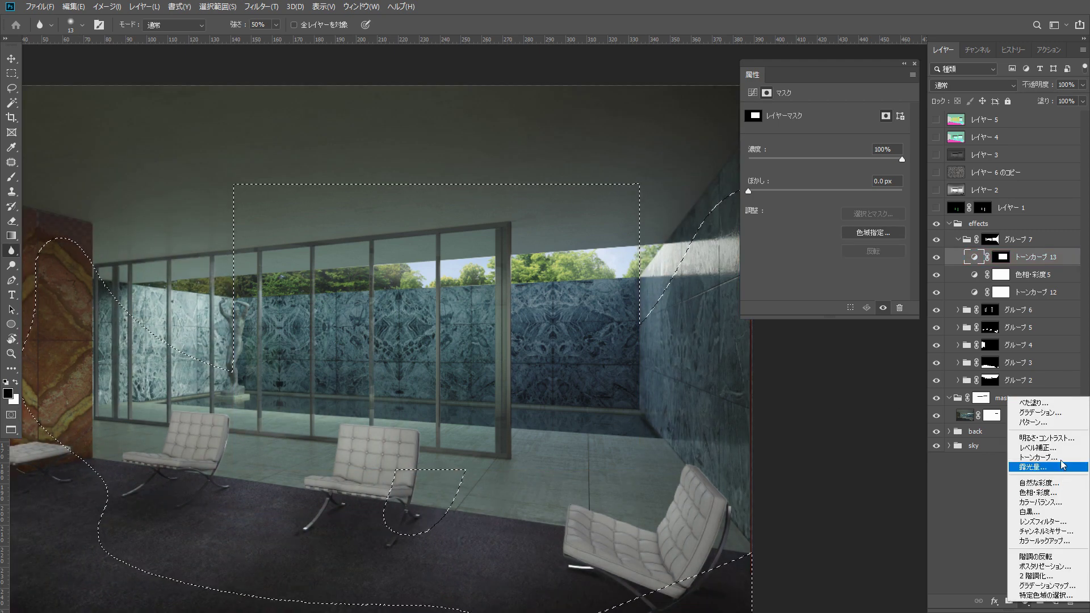
click(1022, 455)
drag(800, 241, 801, 223)
scroll(475, 285, down, 2)
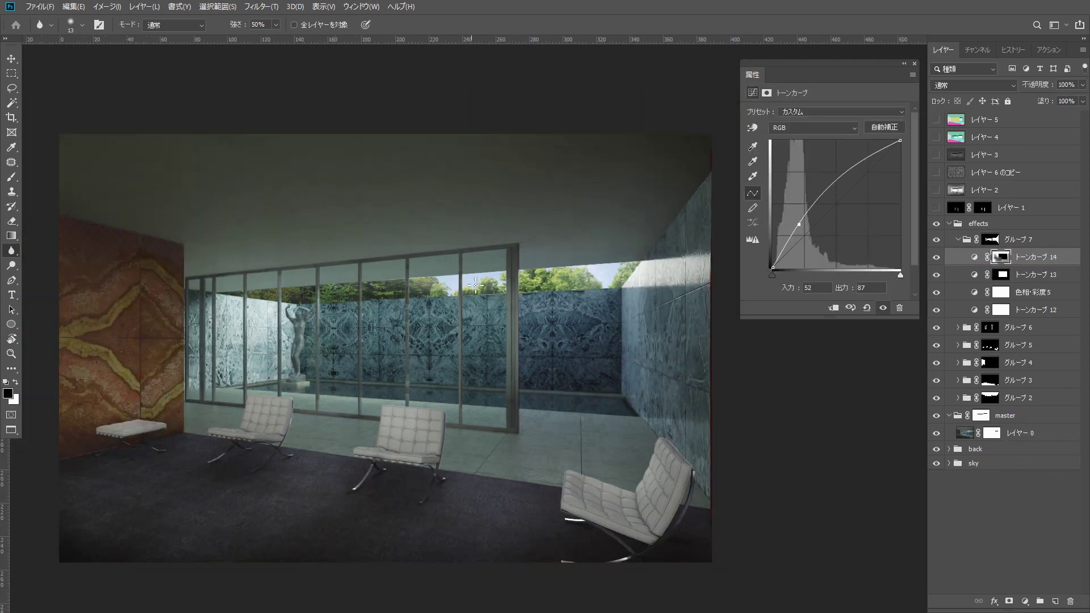
Brush the mask of トーンカーブ 14 over the upper part of the right marble wall
click(684, 244)
click(11, 177)
drag(693, 255, 674, 233)
Draw linear Quick Mask gradients inward from the left, bottom and right edges of the image and convert them to a selection
key(q)
key(x)
key(g)
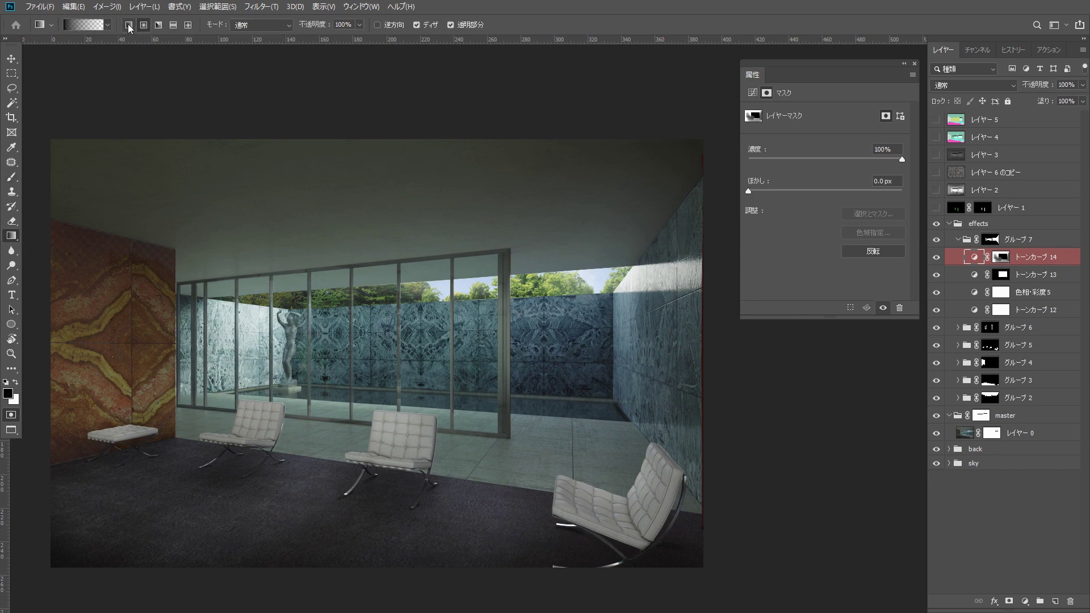
click(129, 25)
drag(124, 337, 243, 319)
drag(455, 461, 455, 382)
drag(789, 495, 602, 485)
key(q)
Add a Color Balance adjustment with red -5, green -4 and blue -18, blended as Multiply at 64% opacity
click(1025, 600)
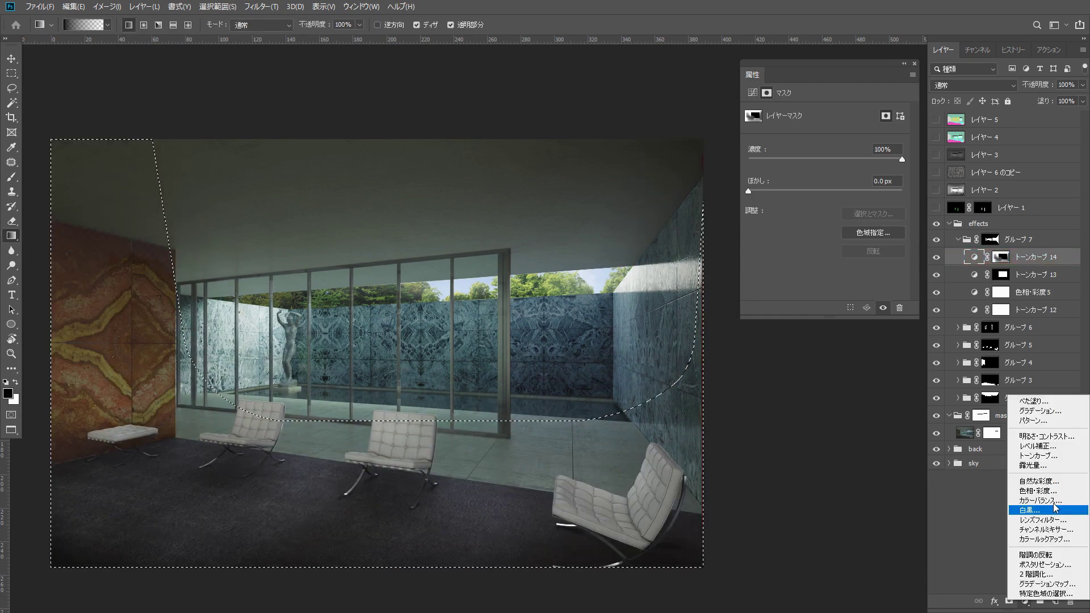
click(1045, 501)
click(965, 86)
click(965, 122)
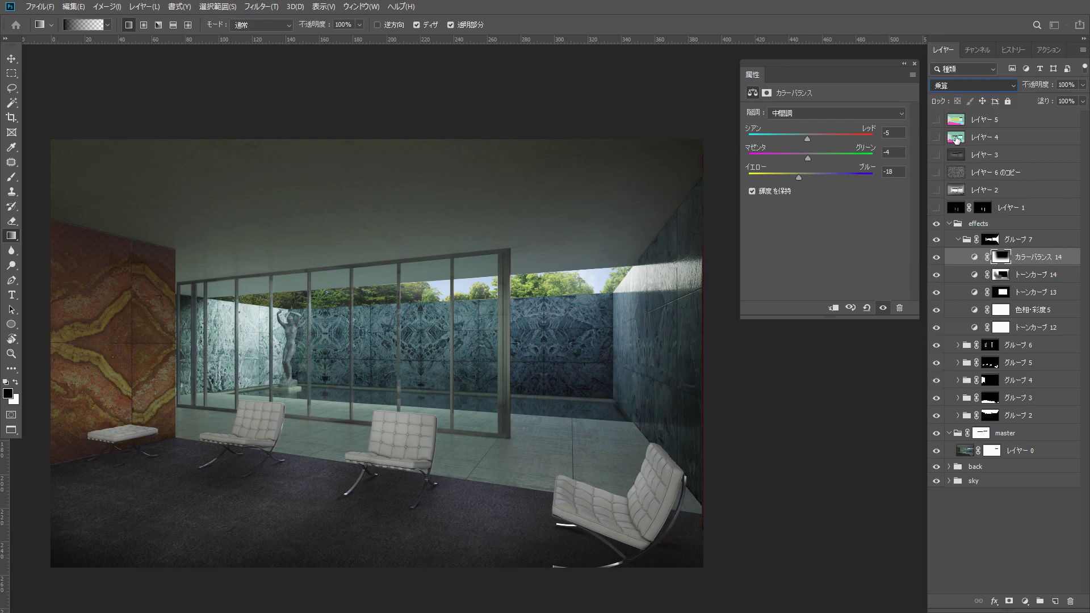
drag(1083, 85, 1061, 98)
drag(299, 161, 318, 165)
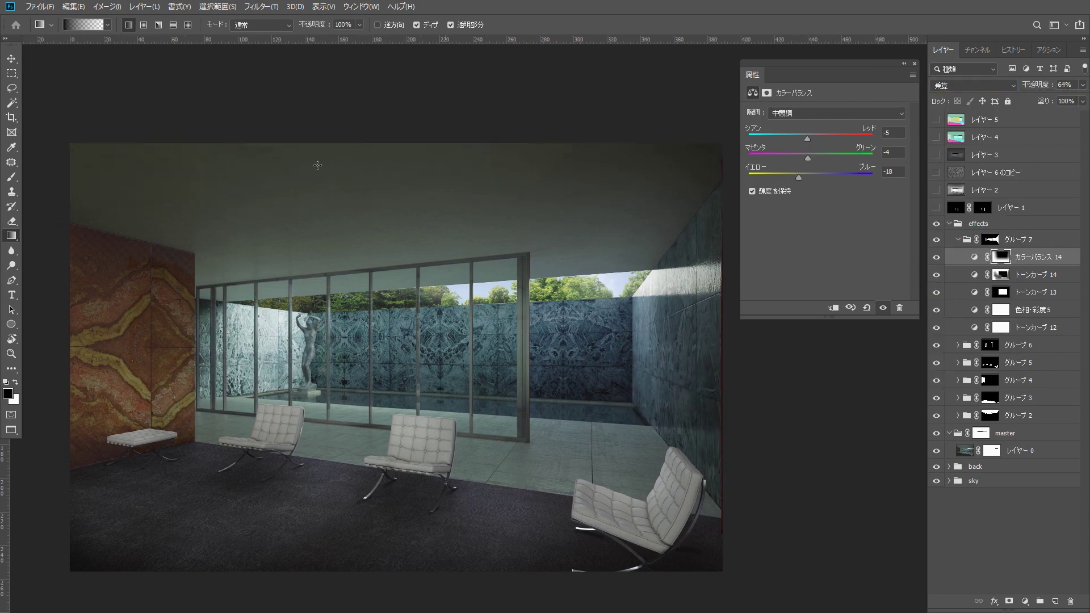
Brush a soft Quick Mask across the rear marble wall and convert it to a selection
key(b)
key(q)
drag(318, 284, 619, 284)
key(q)
Add a Curves adjustment with a raised curve to the selected rear wall area and collapse グループ 7
click(1024, 601)
click(1042, 454)
mouse_move(819, 220)
mouse_down()
mouse_move(808, 210)
mouse_move(814, 220)
mouse_up()
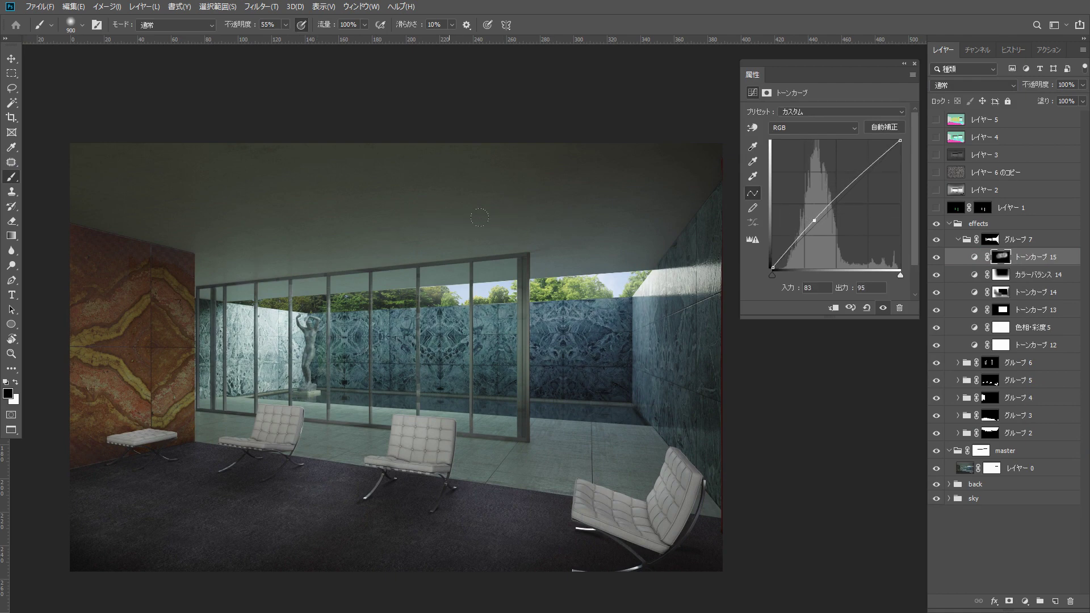
drag(812, 218, 810, 211)
drag(1022, 327, 1021, 250)
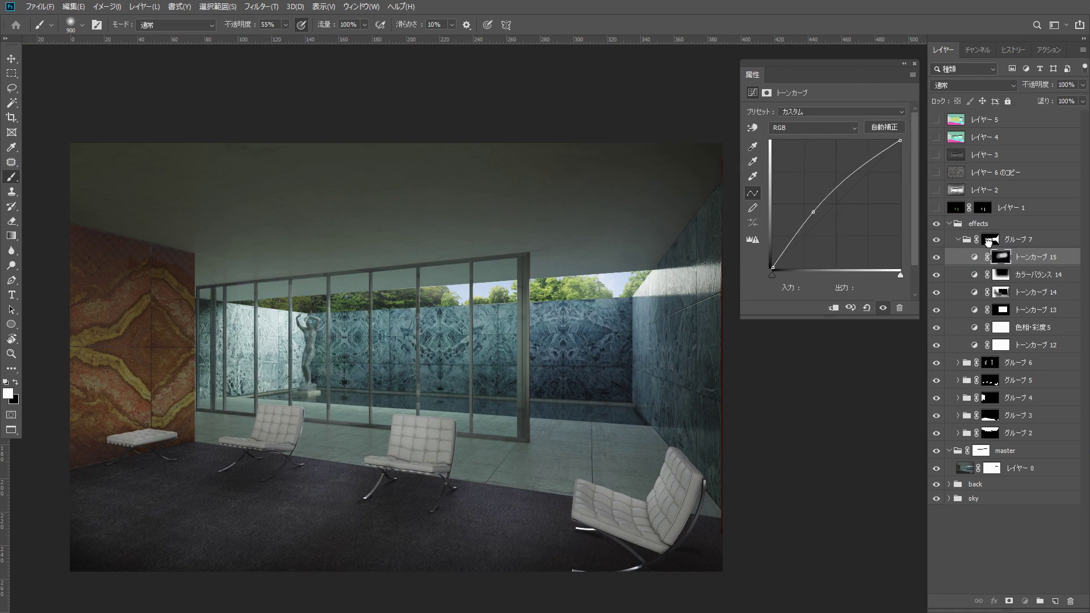
drag(829, 158, 825, 159)
click(959, 239)
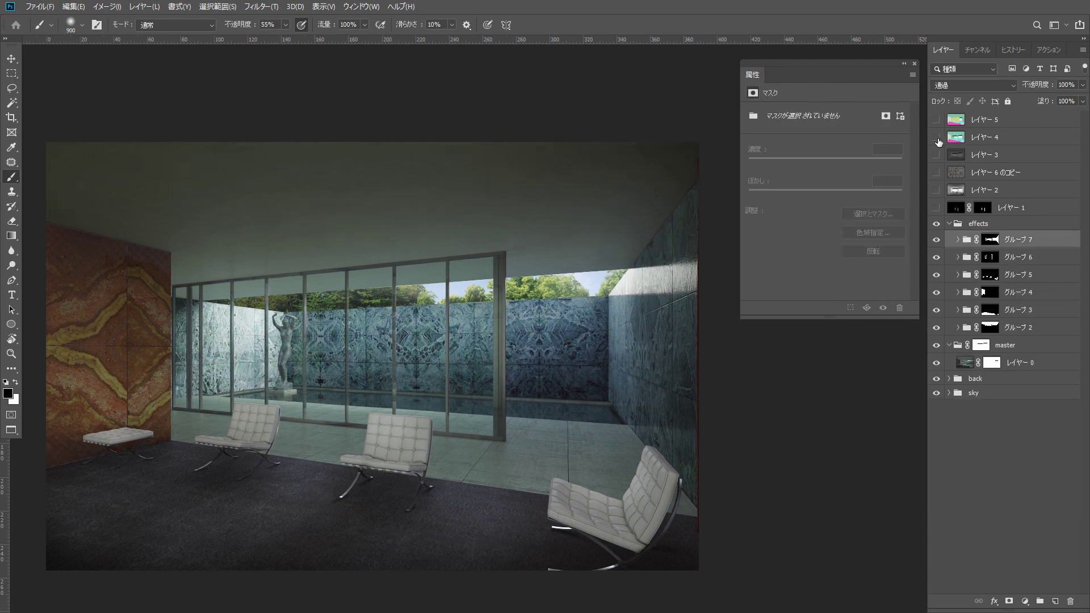
Select the terrace floor from the レイヤー 4 colour pass and create a new group above グループ 7 masked to it
click(936, 139)
click(984, 138)
click(9, 104)
drag(265, 215, 407, 202)
click(722, 417)
click(937, 141)
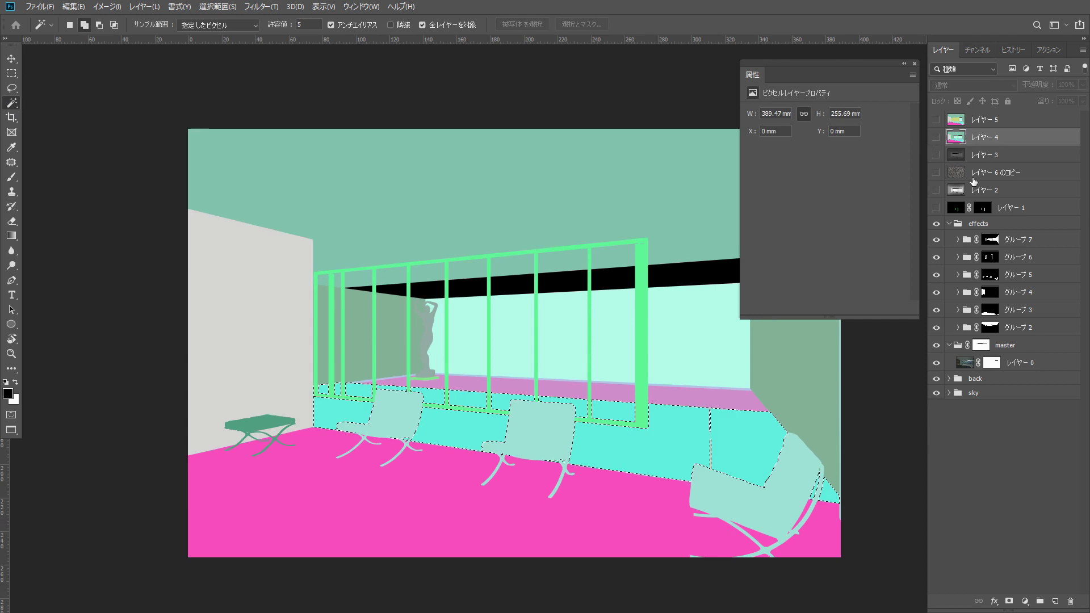
click(1020, 241)
click(1041, 601)
click(1009, 601)
Add a Curves adjustment to the terrace floor with raised midtones and a shadow point at input 42, output 48
click(1025, 602)
click(1042, 456)
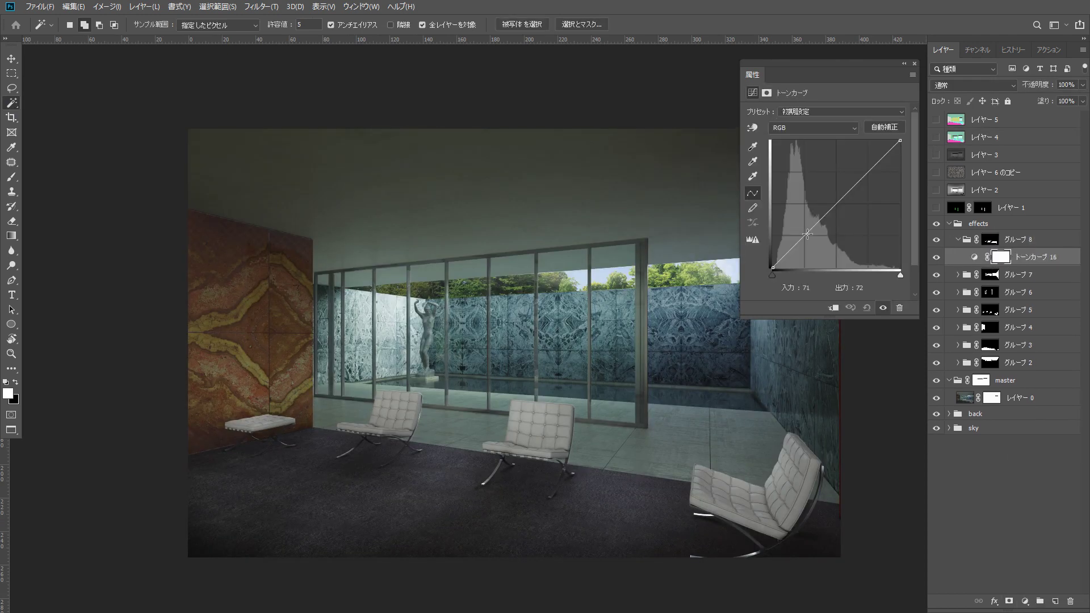
drag(808, 232, 806, 226)
Add a Hue/Saturation adjustment to the terrace floor with saturation -44
click(1025, 601)
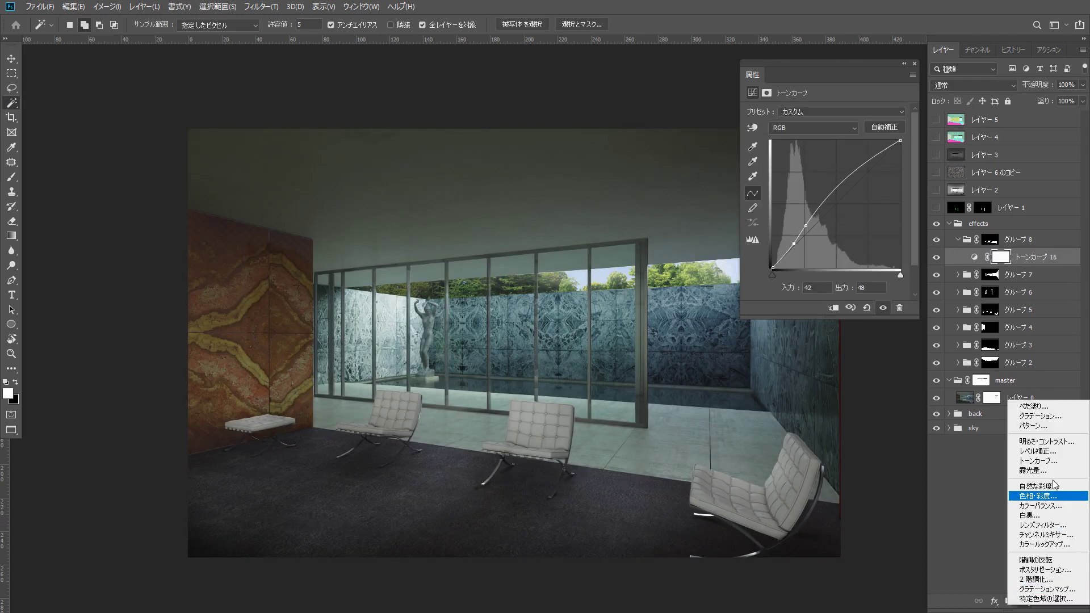
click(1033, 499)
drag(795, 185, 792, 185)
Draw linear Quick Mask gradients fading across the terrace floor from the glazing side and convert them to a selection
click(12, 235)
key(q)
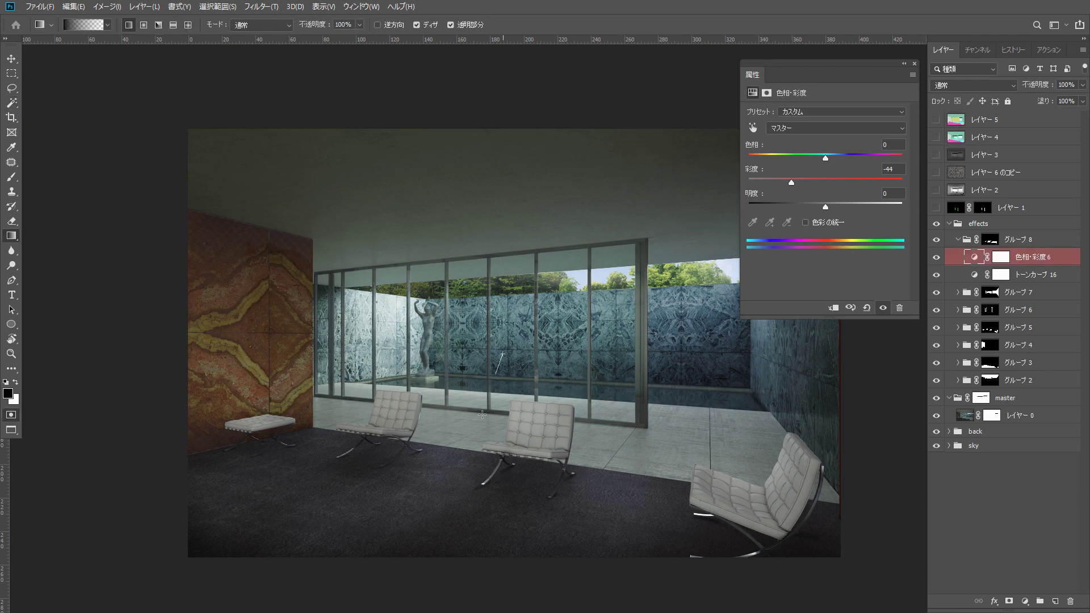
drag(556, 272, 505, 435)
key(ctrl+z)
drag(604, 244, 591, 429)
drag(853, 447, 852, 447)
key(x)
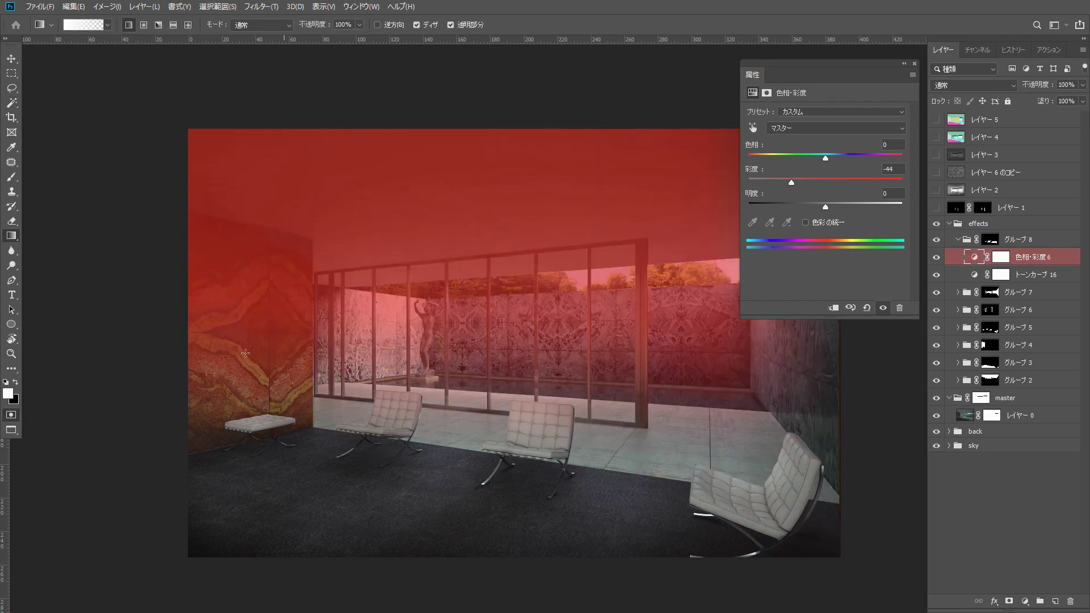
key(q)
Add a Color Balance adjustment with red -8 and blue -14, blend it as Screen and compare it on and off
click(1024, 600)
click(1032, 512)
drag(810, 140, 805, 139)
drag(810, 177, 802, 177)
click(973, 84)
click(959, 194)
click(937, 257)
click(936, 258)
Draw linear Quick Mask gradients upward from the front edge and inward from the right side of the floor, then convert them to a selection
key(q)
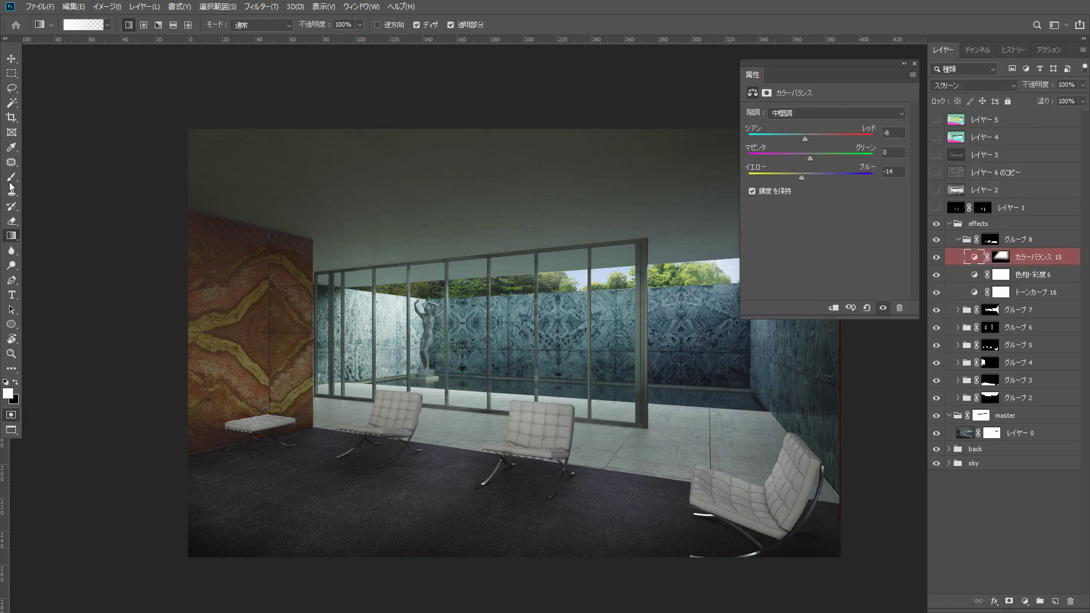
drag(348, 474, 389, 348)
key(ctrl+z)
drag(654, 529, 669, 421)
drag(877, 537, 720, 550)
key(q)
Add a Color Balance adjustment with red +12 and blue -16, blend it as Multiply and compare it on and off
click(1025, 601)
click(1008, 477)
drag(810, 140, 814, 141)
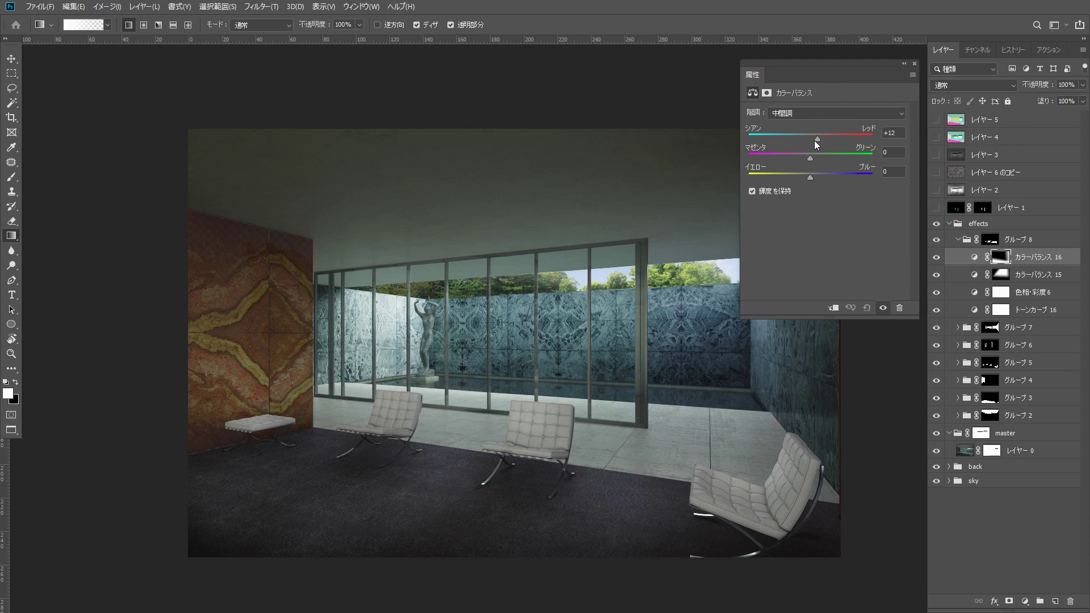
click(962, 90)
click(951, 122)
click(937, 259)
click(937, 258)
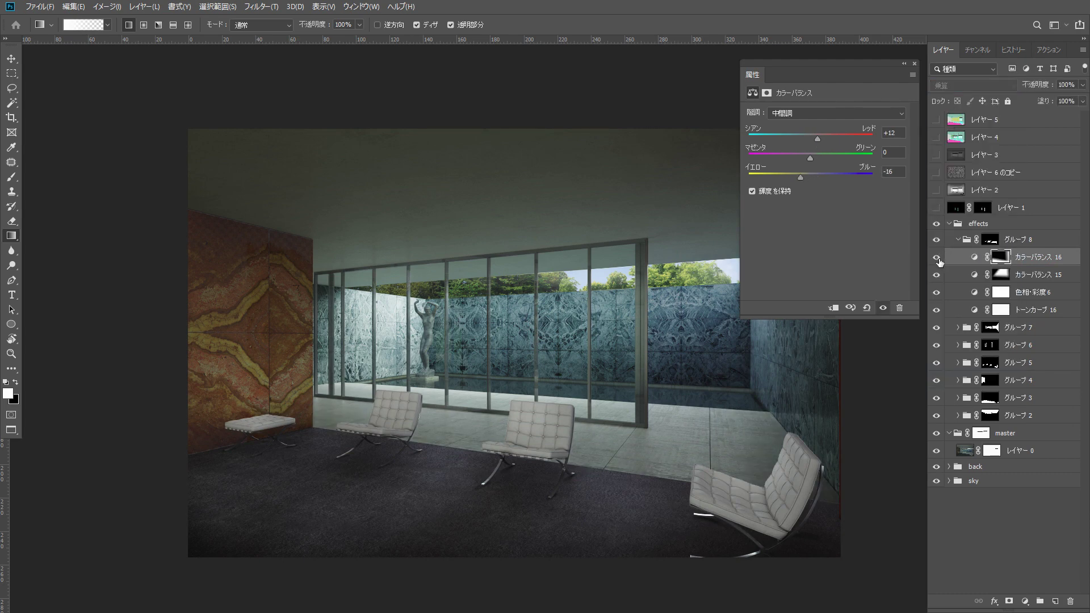
Open the ceiling group and add a Hue/Saturation adjustment with reduced saturation
click(959, 239)
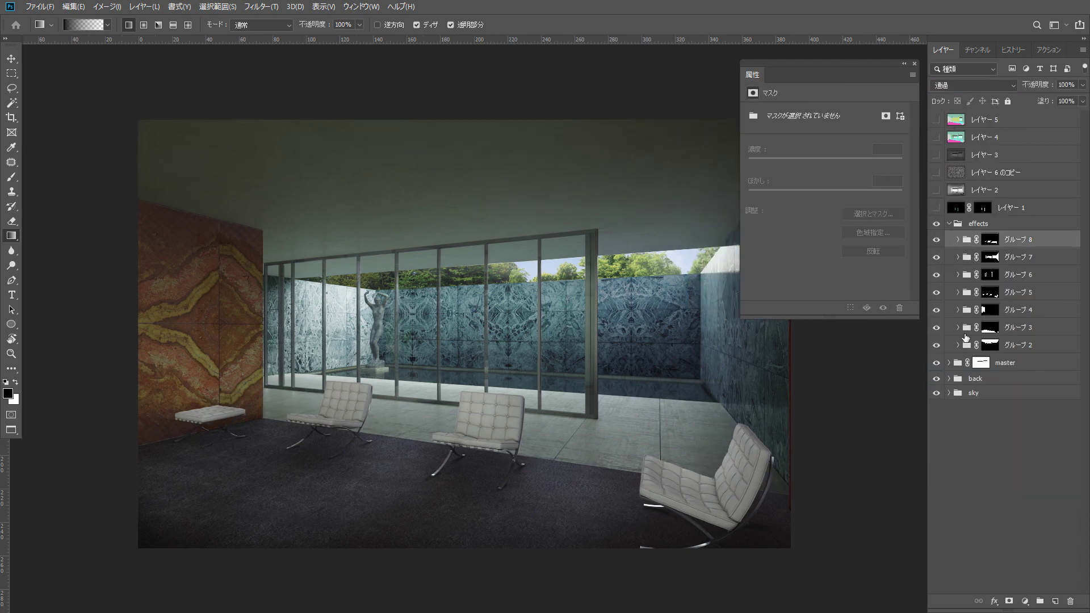
click(959, 346)
click(1032, 362)
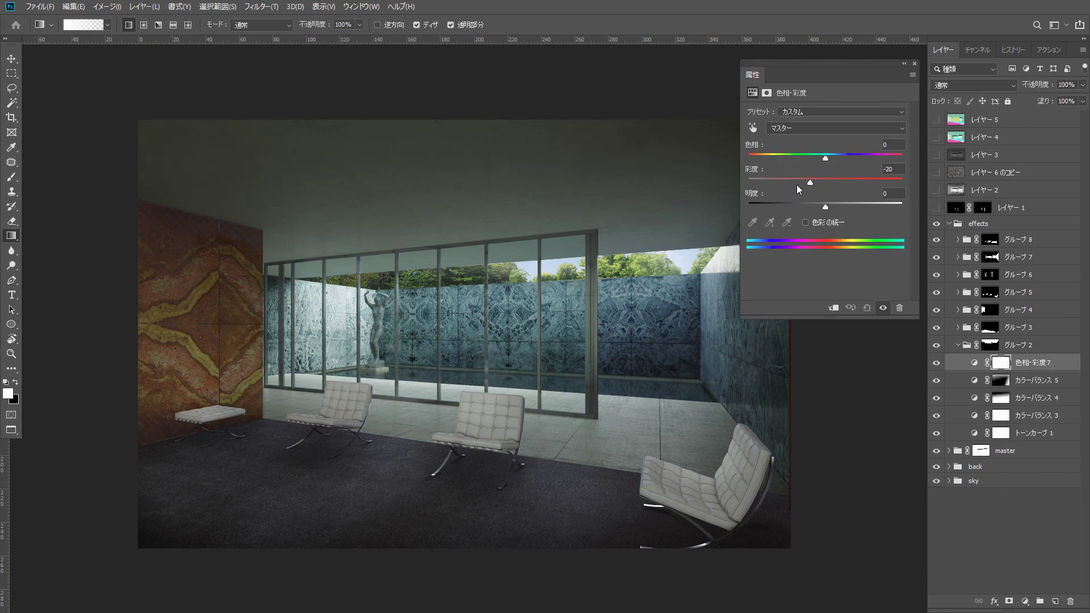
drag(786, 183, 824, 206)
Brush a soft Quick Mask at 55% opacity across the ceiling band above the glazing and convert it to a selection
click(1018, 345)
key(x)
key(b)
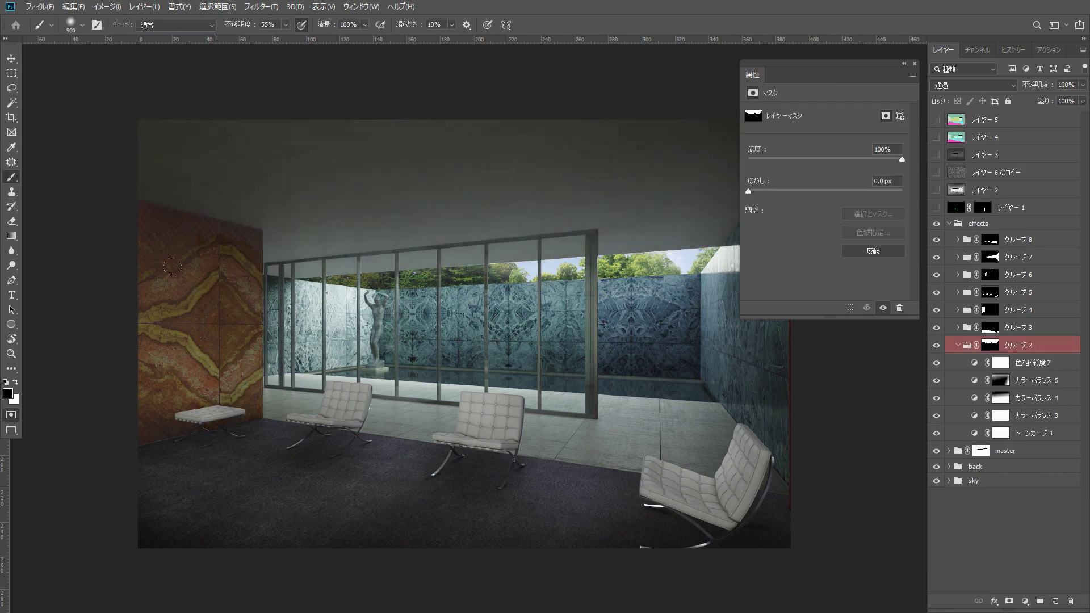
drag(444, 295, 396, 302)
drag(248, 313, 636, 268)
key(q)
Add a Curves adjustment on top of the ceiling group that lifts input 67 to output 92 within the selection
click(1033, 362)
click(1026, 601)
click(1048, 455)
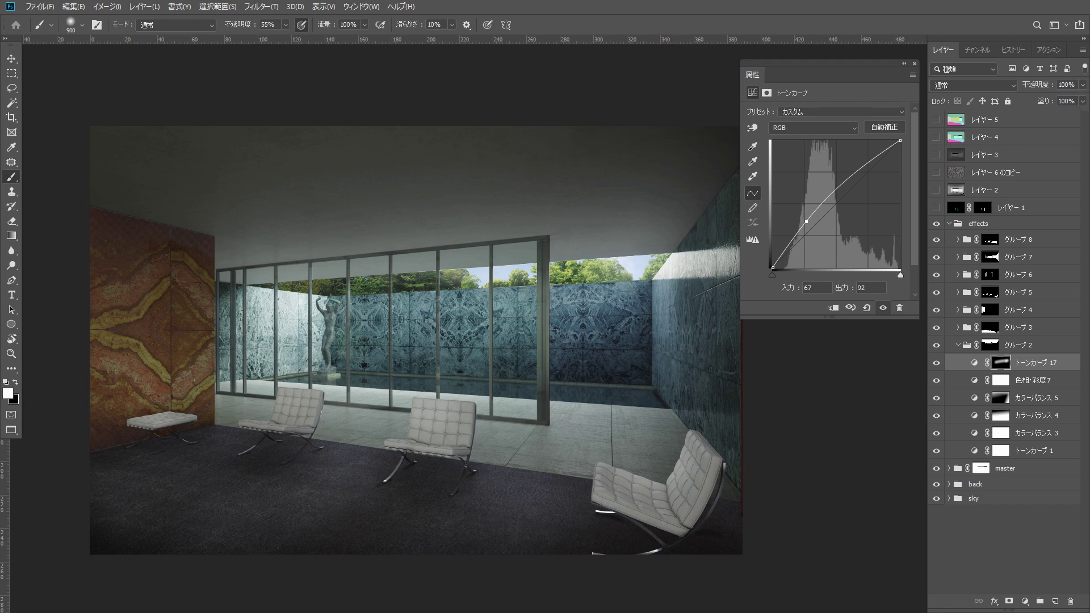
Paste the water caustics texture into the ceiling group and distort it to follow the perspective of the ceiling above the glazing
key(ctrl+v)
key(ctrl+t)
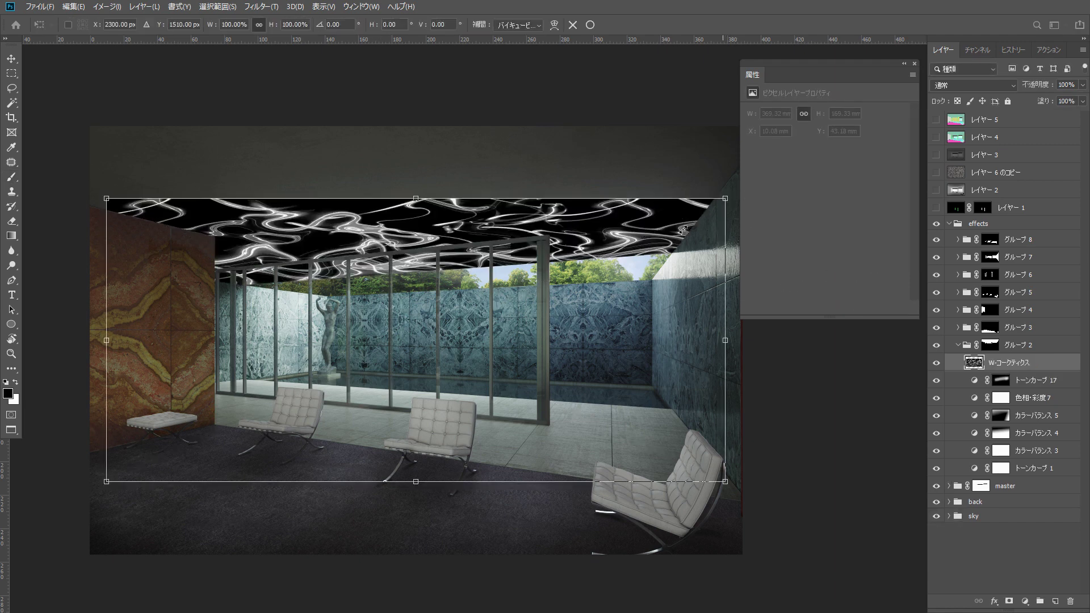
drag(728, 199, 625, 269)
drag(361, 297, 441, 203)
drag(192, 142, 181, 167)
drag(196, 413, 267, 374)
drag(713, 365, 723, 363)
drag(693, 152, 769, 150)
mouse_move(176, 201)
mouse_down()
mouse_move(273, 187)
mouse_move(192, 191)
mouse_up()
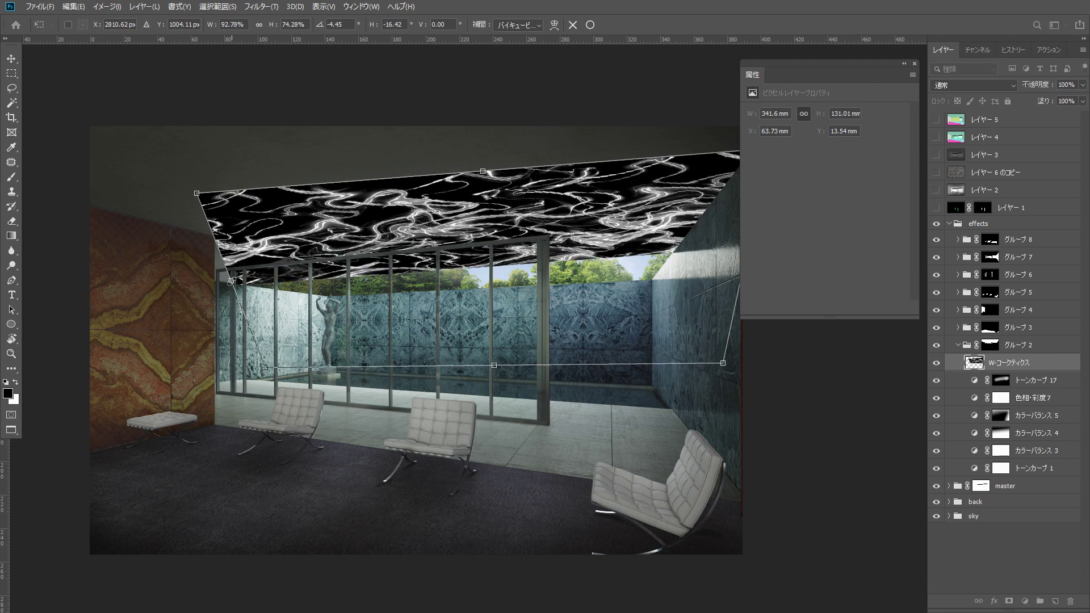
drag(230, 282, 191, 287)
key(Return)
Blend the caustics layer as Screen and mask out its upper part with a soft brush at 100% opacity
click(973, 84)
click(965, 176)
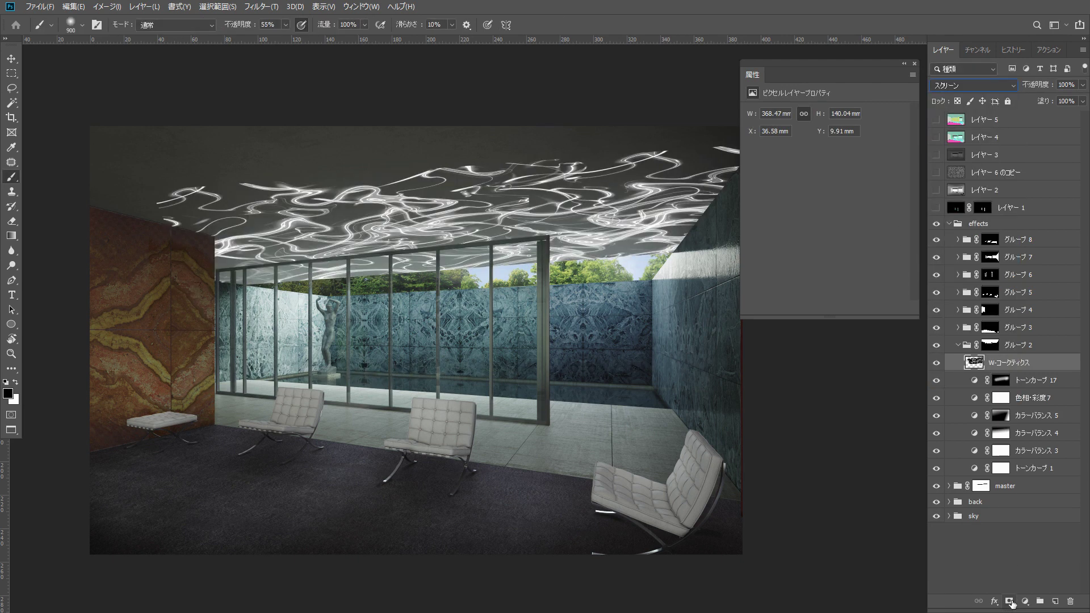
click(1009, 601)
key(x)
drag(199, 171, 574, 154)
click(284, 27)
mouse_move(193, 171)
mouse_down()
mouse_move(703, 156)
mouse_move(255, 196)
mouse_up()
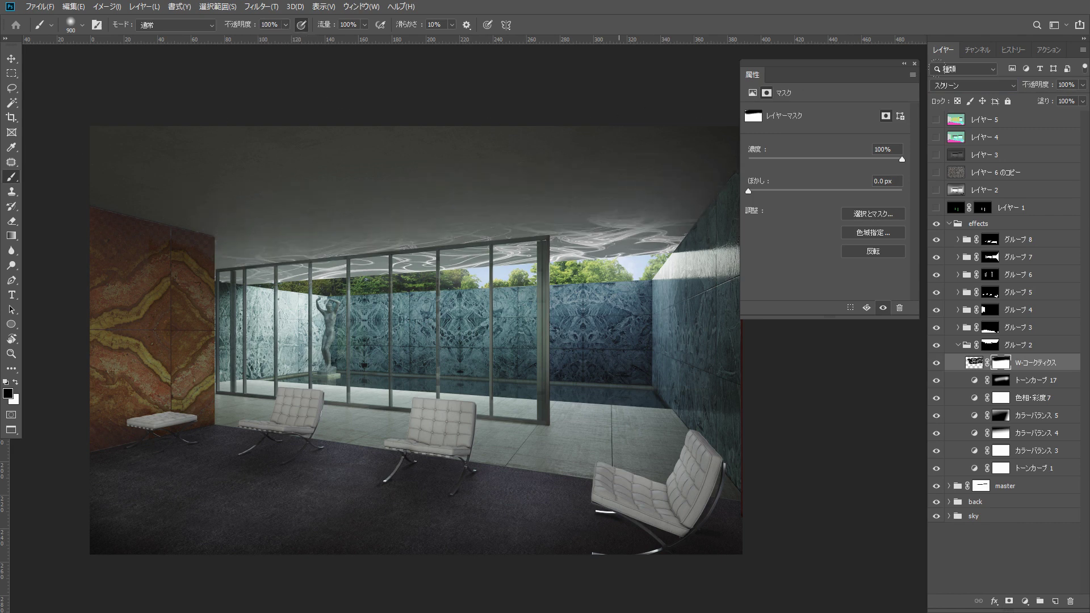
Apply a Motion Blur with angle 0° and distance 166 pixels to the caustics layer's mask
click(267, 6)
mouse_move(303, 178)
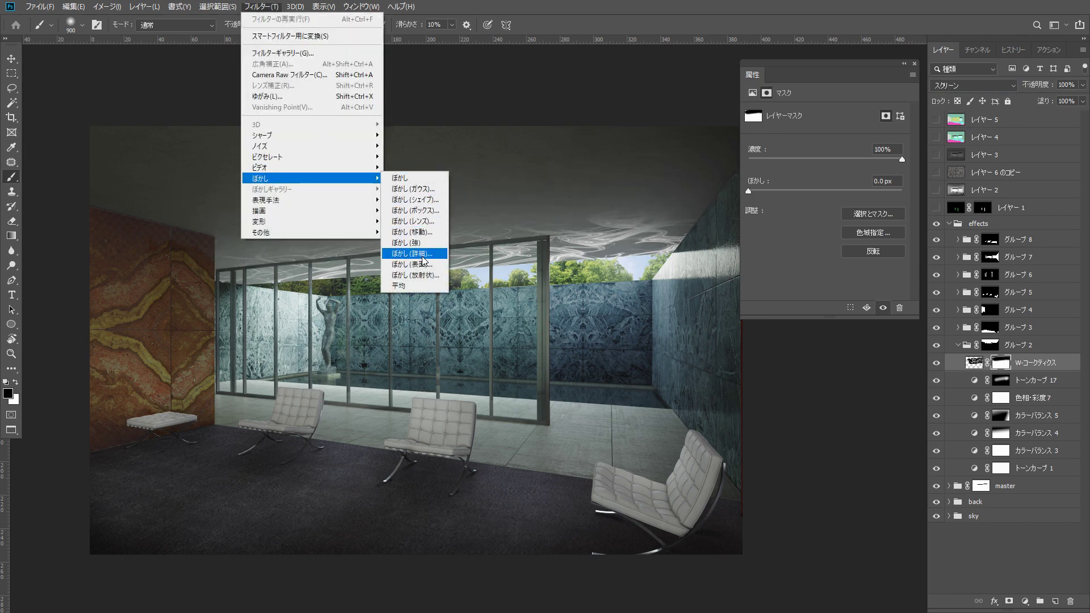
click(413, 232)
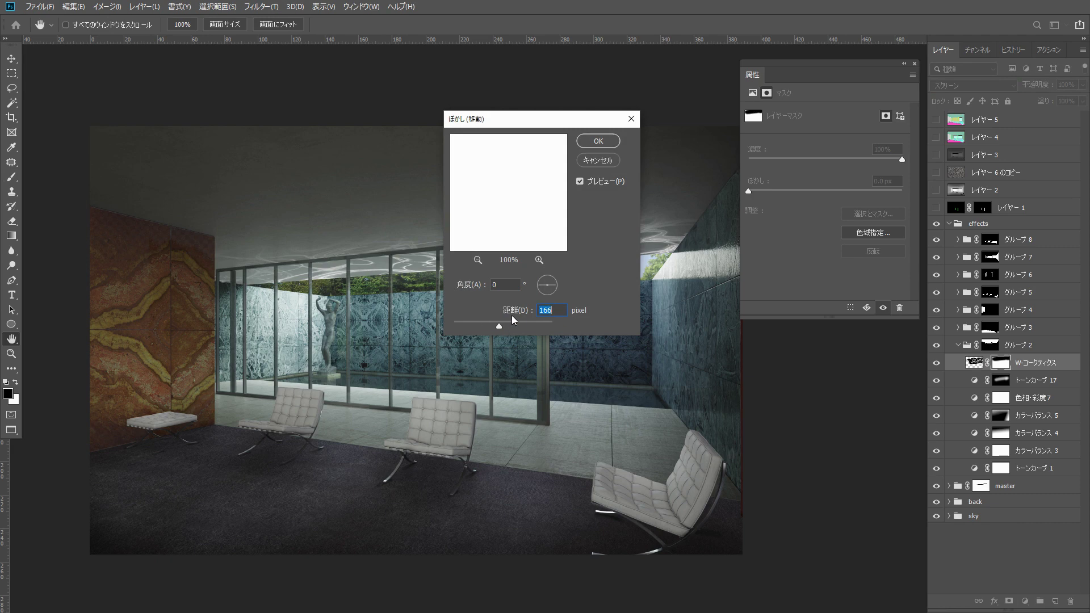
click(608, 143)
Apply a Motion Blur at 0° and 120 pixels to the caustics image and lower the layer's opacity to 35%
click(974, 363)
click(261, 6)
mouse_move(352, 179)
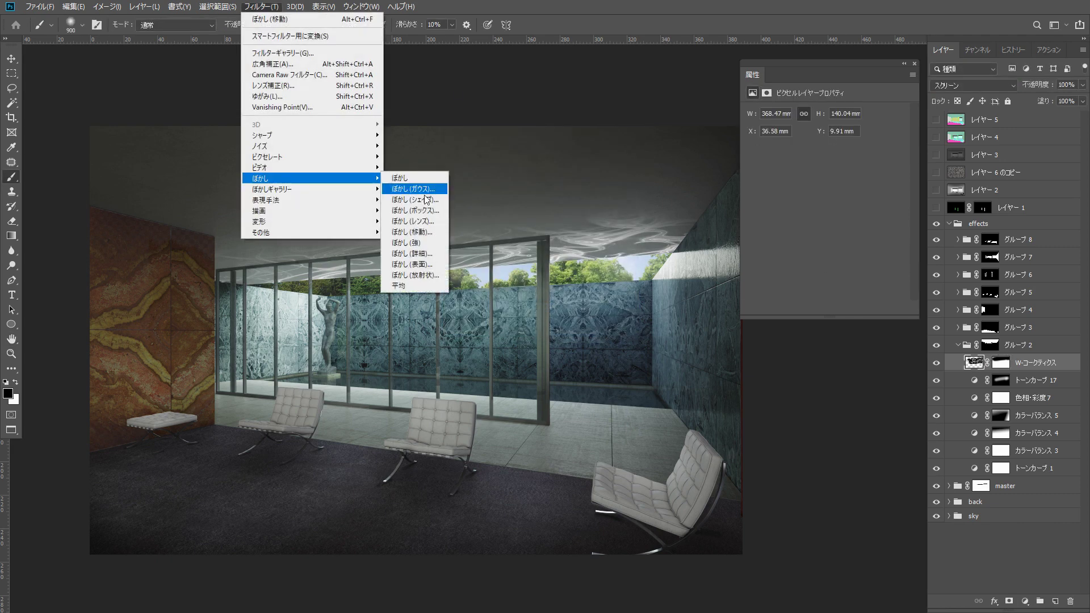
click(413, 231)
drag(570, 121, 483, 332)
drag(409, 536, 404, 537)
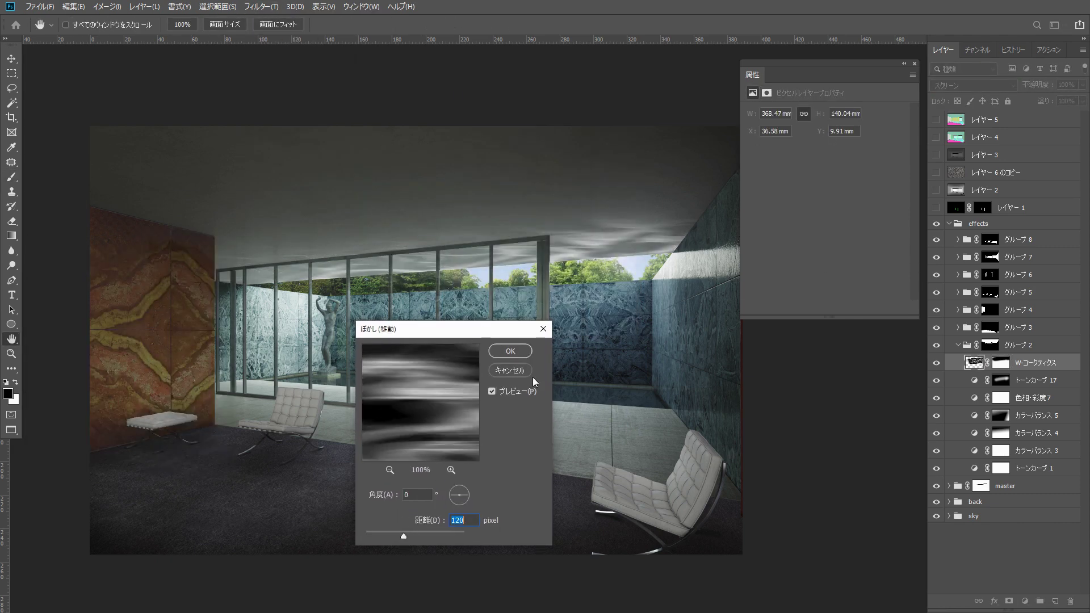
click(517, 349)
drag(1042, 99, 1047, 97)
Brush a wavy Quick Mask stroke with a smaller brush along the ceiling edge above the glazing and convert it to a selection
click(11, 415)
key(bracketleft)
key(bracketleft)
key(bracketleft)
key(bracketleft)
key(bracketleft)
key(bracketleft)
mouse_move(281, 305)
mouse_down()
mouse_move(371, 265)
mouse_move(482, 279)
mouse_move(681, 249)
mouse_up()
key(q)
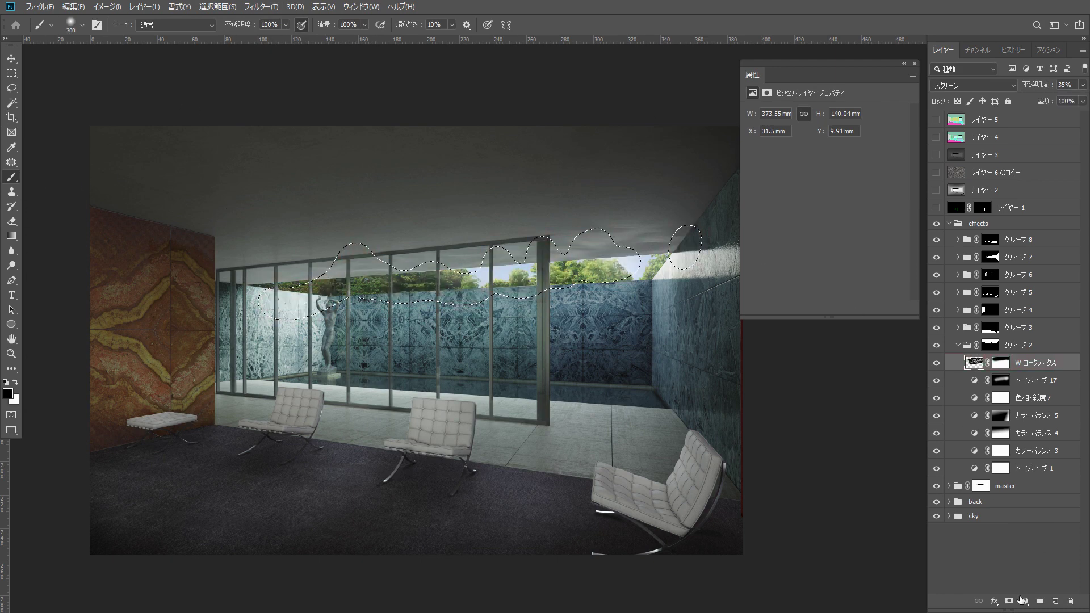
Add a Color Balance adjustment with red -28 and blue +6, try several blend modes and set it to Soft Light
click(1024, 601)
click(1045, 502)
click(975, 88)
click(953, 242)
click(976, 88)
click(963, 191)
click(976, 89)
click(952, 251)
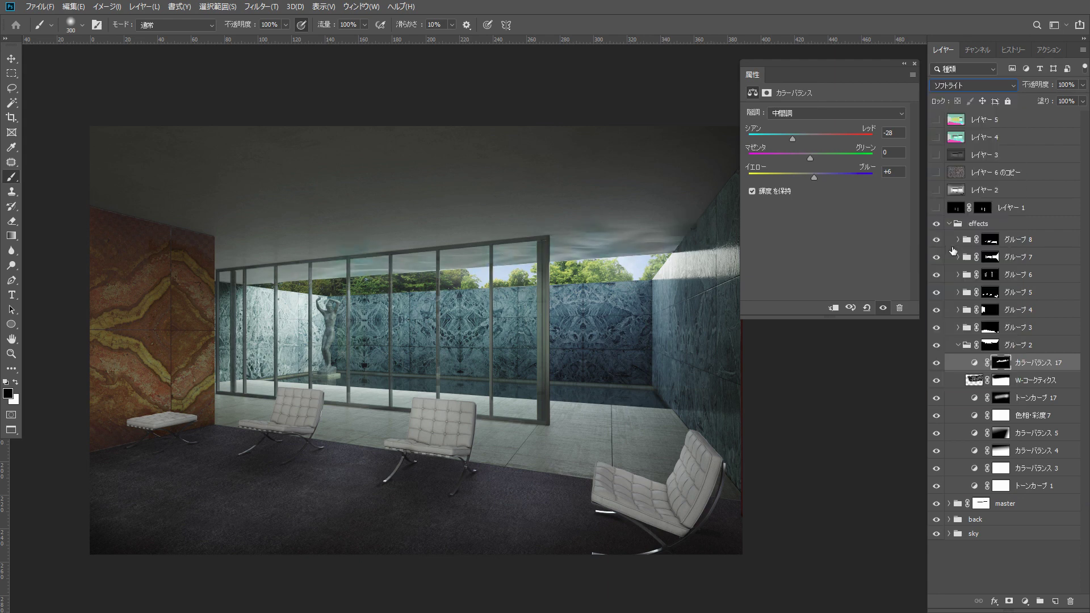
Brush a broader Quick Mask stroke along the ceiling from the marble side wall to the stone wall and convert it to a selection
key(q)
drag(710, 240, 203, 320)
key(q)
Add a Color Balance adjustment with red -7 and blue +6, blended as Screen at 77% opacity
click(1025, 602)
click(1045, 504)
drag(810, 140, 806, 146)
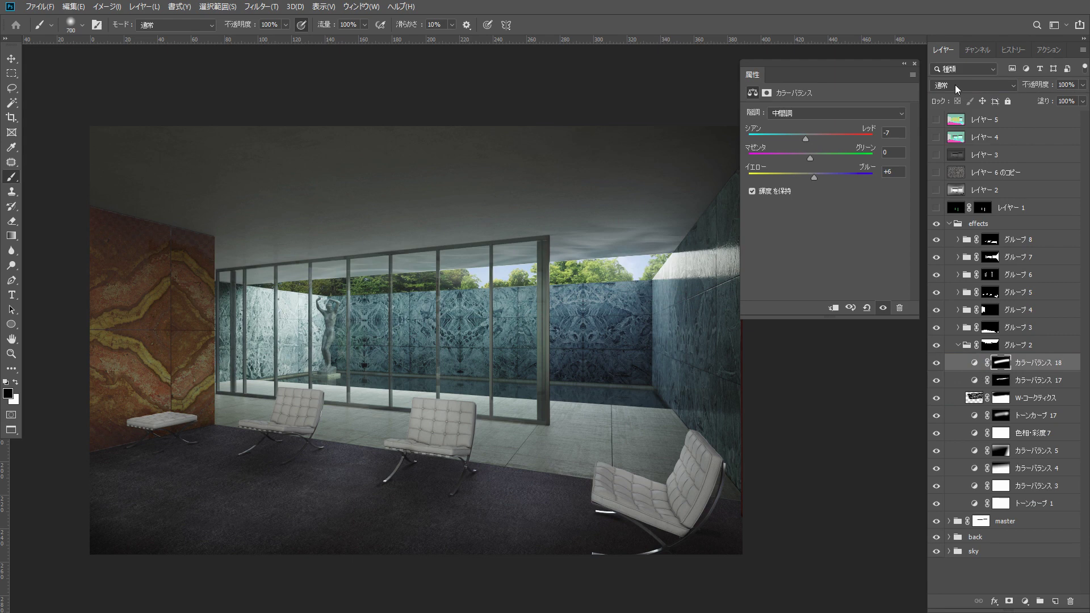
click(957, 85)
click(977, 190)
drag(1081, 96, 1044, 97)
Touch up the masks of the caustics and both Color Balance layers where the ceiling nears the marble side wall
click(1000, 397)
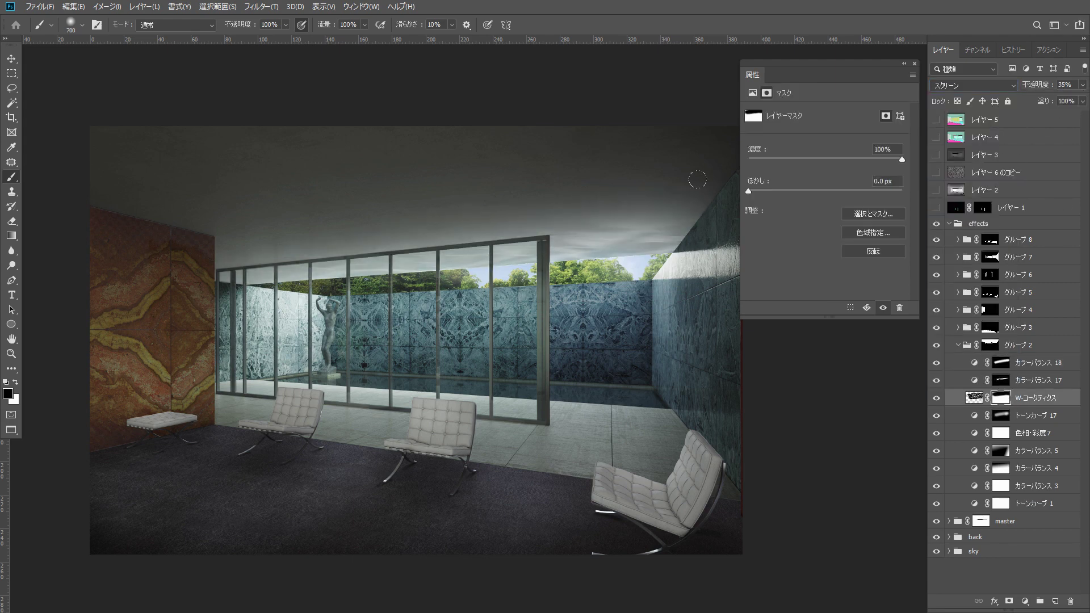
click(1002, 380)
click(1001, 362)
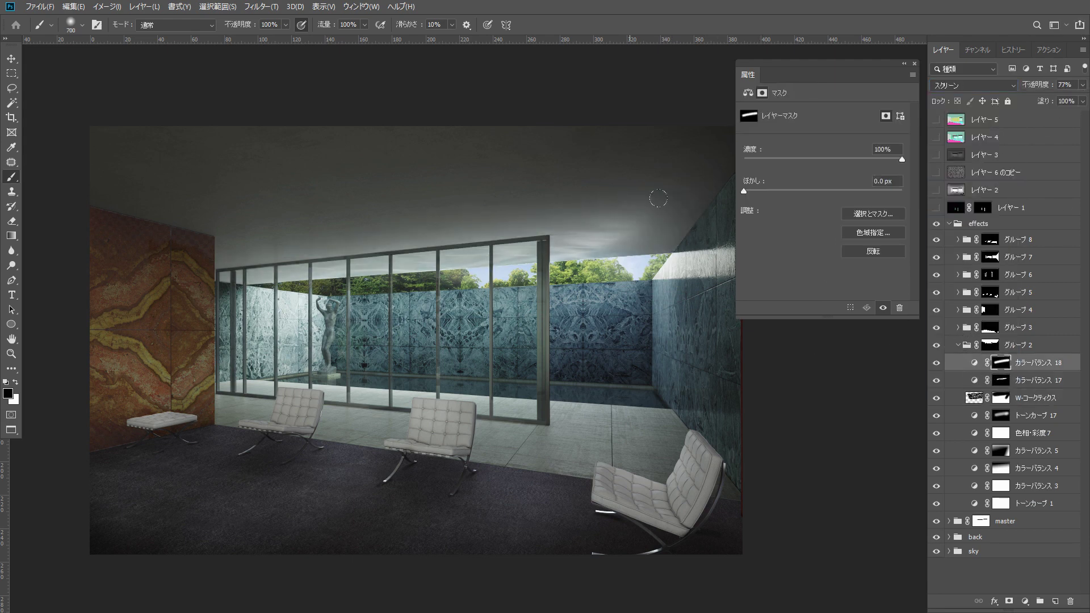
key(x)
key(x)
drag(660, 234, 634, 229)
Collapse the ceiling group, compare its effect on and off, and collapse the effects group
click(954, 347)
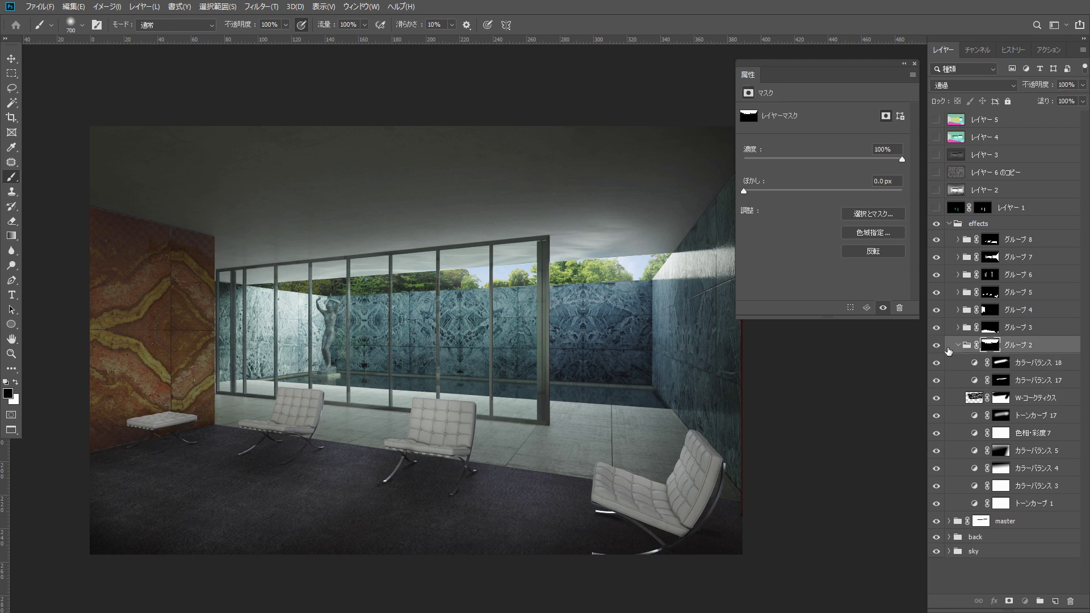
click(958, 345)
click(937, 347)
click(937, 347)
click(948, 223)
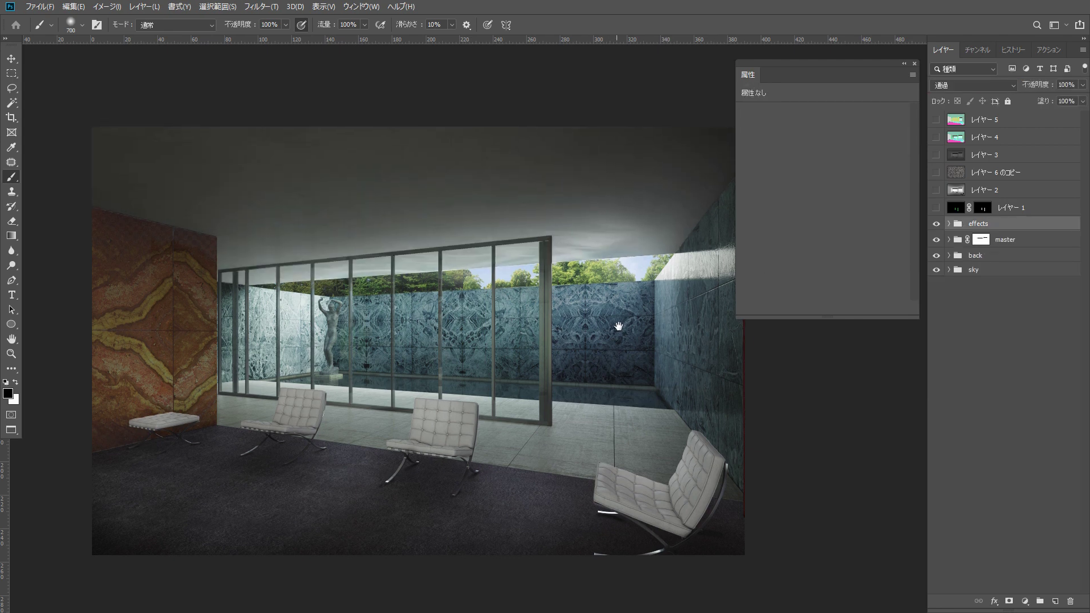
Select the pool water with the Magic Wand from the colour ID layer and create a group masked to it in effects
click(936, 138)
click(984, 138)
click(11, 103)
click(579, 392)
click(936, 138)
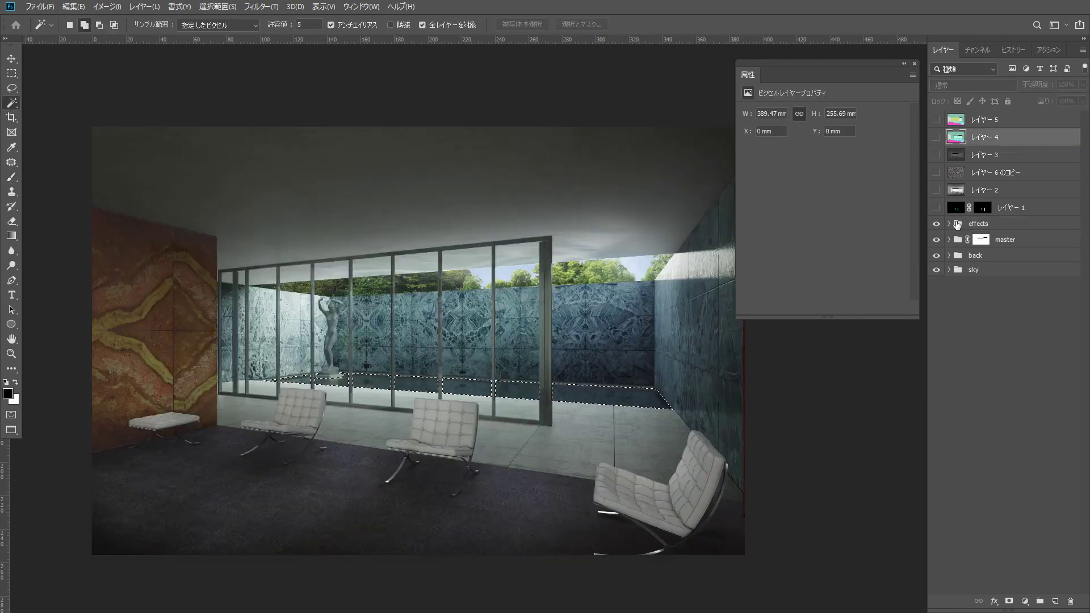
click(948, 223)
click(990, 239)
click(1040, 601)
click(1009, 602)
Add a Curves adjustment inside the pool water group that brightens the shadows
click(1025, 602)
click(1046, 456)
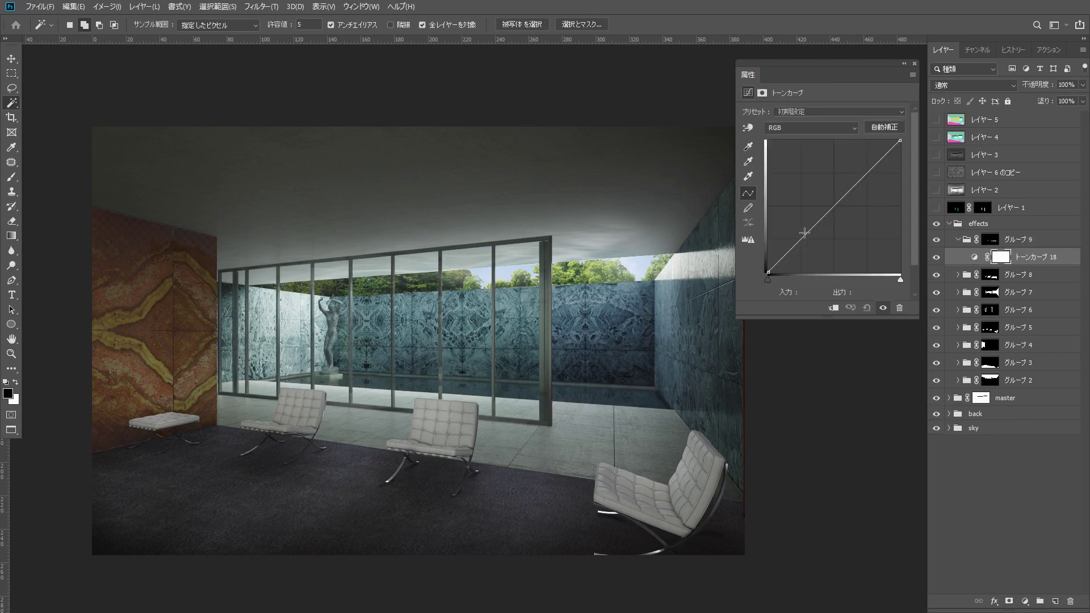
drag(806, 236, 798, 229)
Add a Hue/Saturation adjustment with saturation -69 to the pool water and fine-tune the water's curve
click(1025, 601)
click(1027, 526)
drag(823, 183, 803, 187)
click(974, 276)
drag(790, 241, 790, 247)
drag(528, 400, 565, 378)
click(974, 259)
drag(803, 182, 763, 182)
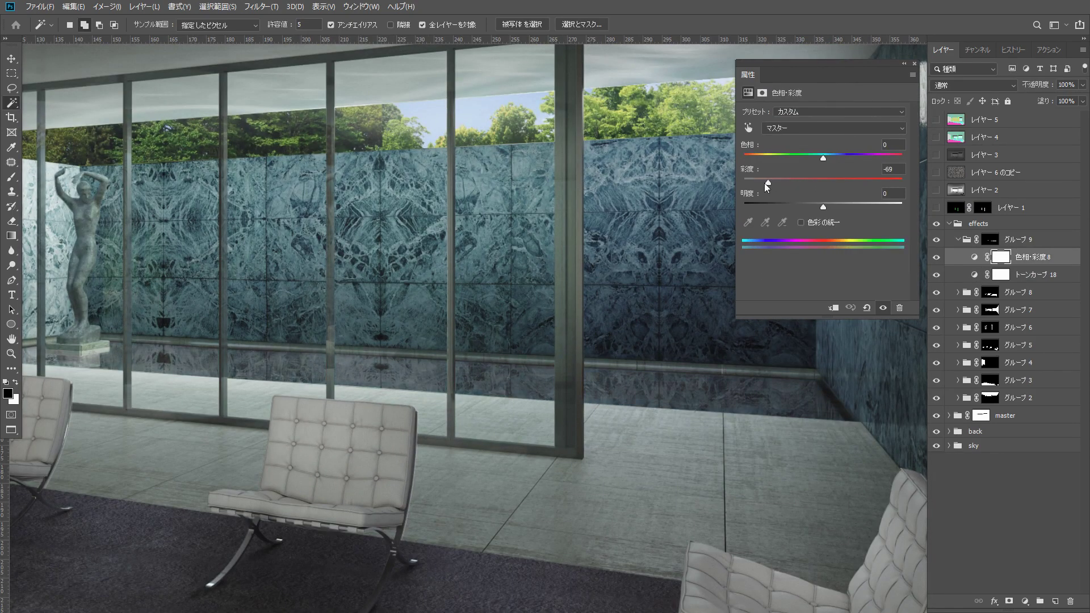
Brush a Quick Mask along the far edge of the pool water and convert it to a selection
click(11, 179)
drag(562, 316, 545, 319)
drag(454, 318, 571, 328)
mouse_move(99, 343)
mouse_down()
mouse_move(406, 318)
mouse_move(899, 367)
mouse_up()
key(q)
Add a Curves adjustment that darkens the water's far edge, mapping input 107 to output 43
click(1025, 601)
click(1040, 455)
drag(817, 219, 823, 250)
Select the pool's far rim from the colour ID layer and add a darkening Curves adjustment above the water group
click(19, 106)
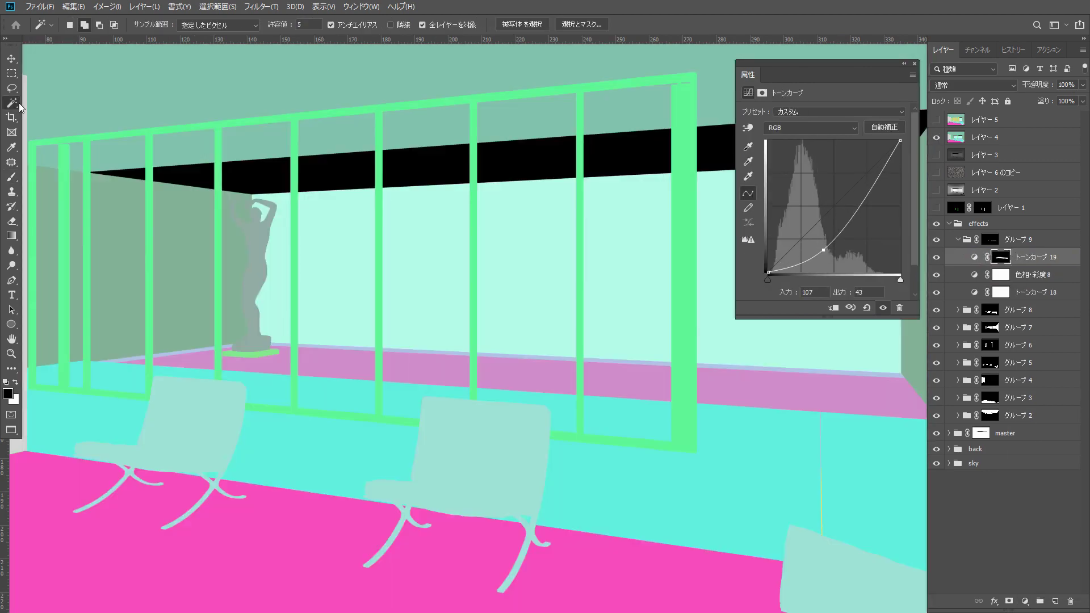
click(780, 371)
click(936, 138)
click(958, 240)
click(1024, 601)
click(1040, 455)
drag(816, 224, 818, 255)
ctrl+click(991, 239)
scroll(746, 406, down, 3)
key(ctrl+d)
Select the statue with the Magic Wand from the colour ID layer and create a group masked to it above the water group
scroll(412, 366, up, 12)
scroll(363, 372, down, 6)
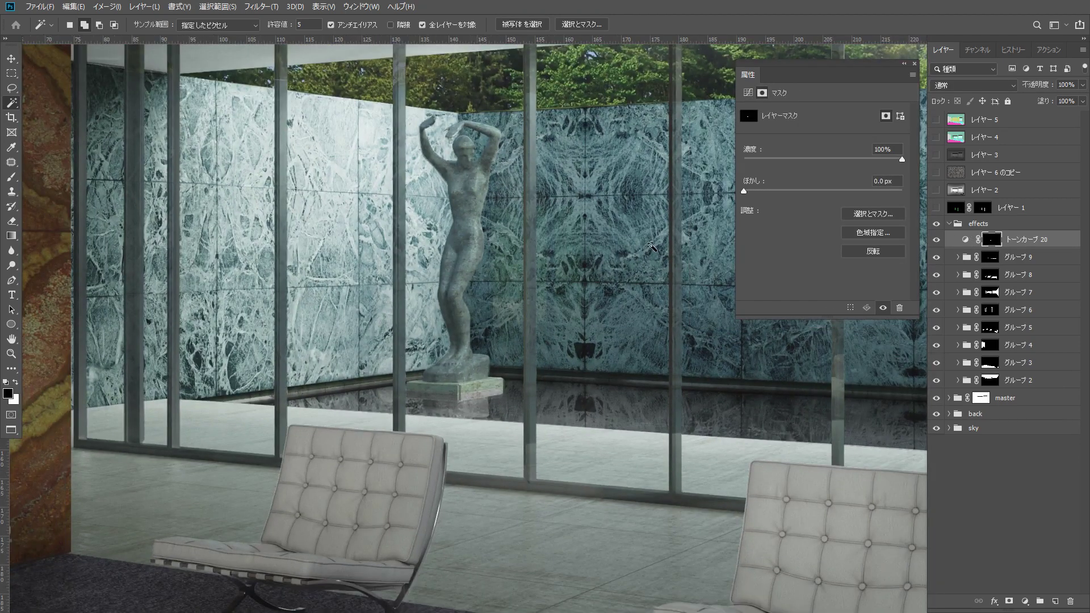
scroll(652, 246, up, 3)
click(936, 137)
click(988, 137)
click(465, 241)
click(936, 137)
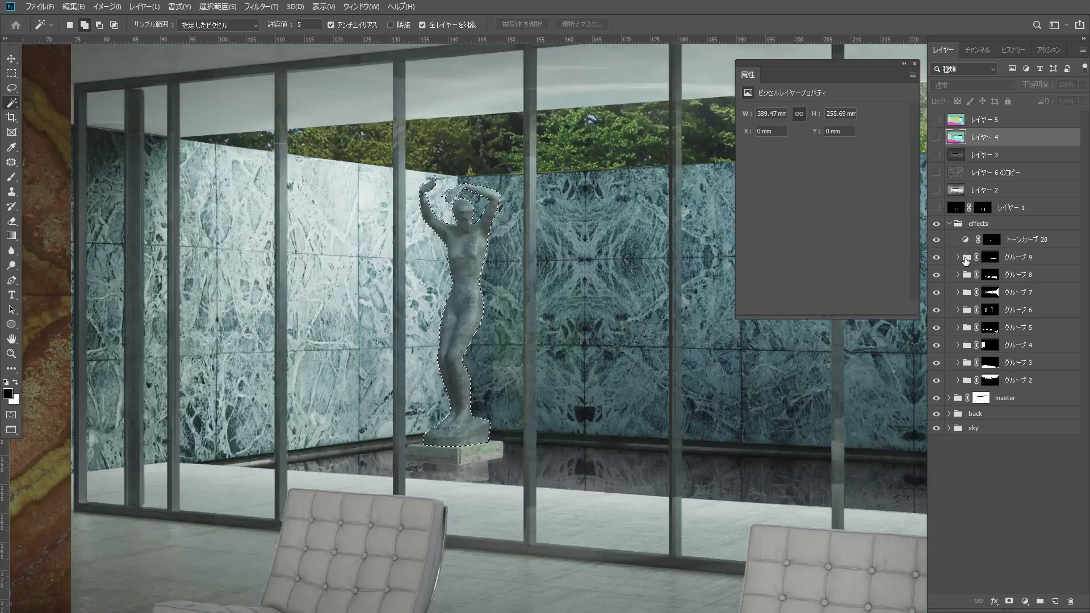
click(965, 261)
click(1039, 601)
click(1009, 601)
Add a Curves adjustment that raises the statue's contrast, lifting the midtones and mapping input 32 to output 19
click(1025, 601)
click(1048, 455)
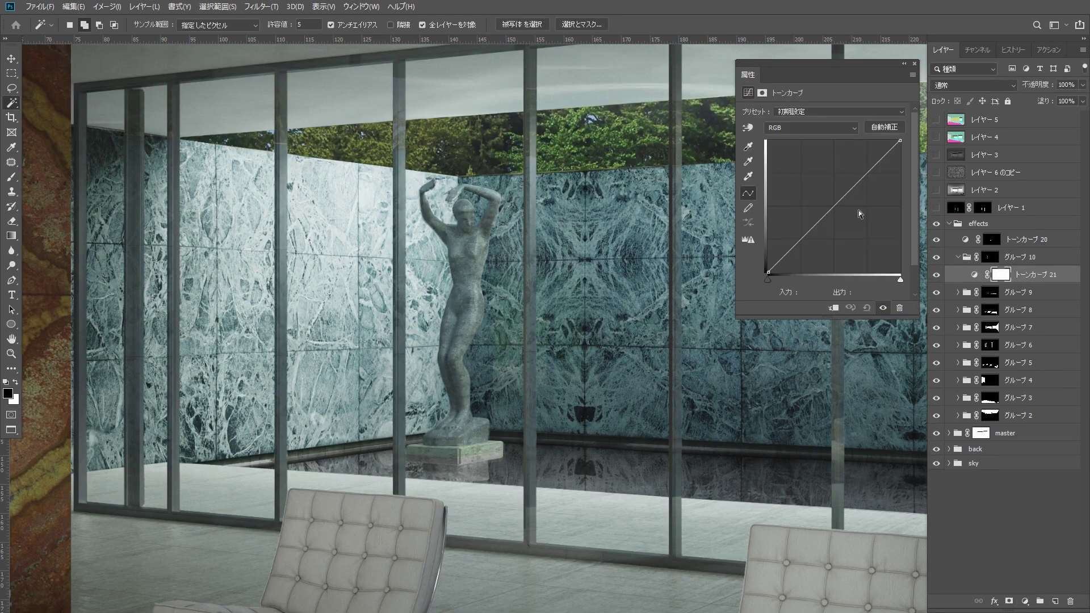
drag(820, 221, 820, 204)
drag(784, 255, 784, 260)
Brush a soft Quick Mask down the statue's body to its base and convert it to a selection
click(11, 177)
key(q)
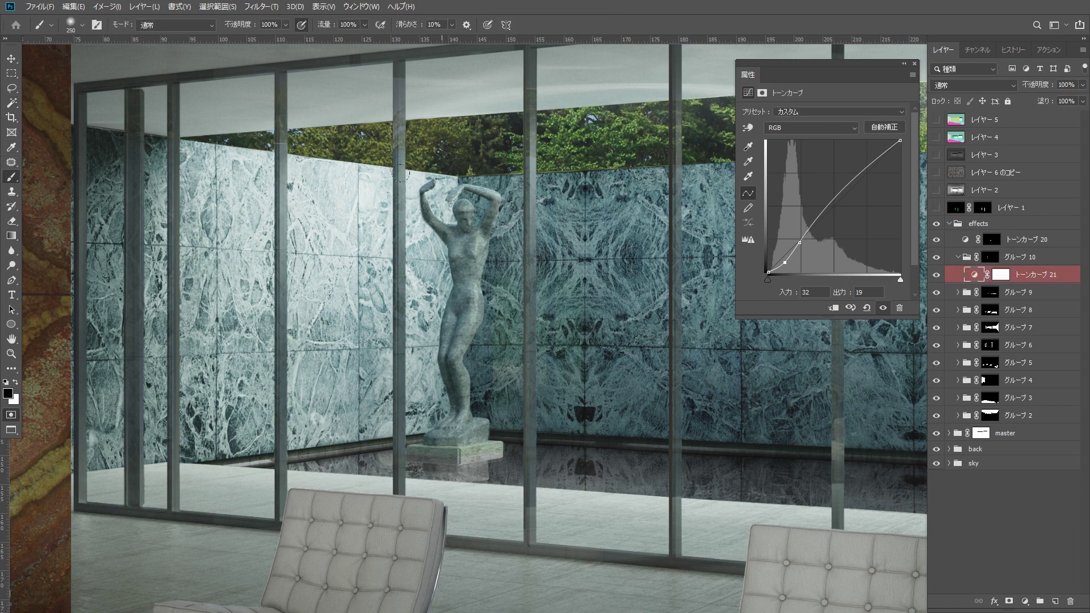
mouse_move(443, 248)
mouse_down()
mouse_move(423, 417)
mouse_move(466, 460)
mouse_move(500, 452)
mouse_up()
key(q)
Add a Color Balance adjustment with red -4 and blue +2, blended as Multiply at 64% opacity
click(1024, 601)
click(1046, 501)
drag(808, 139, 806, 140)
drag(808, 178, 809, 179)
click(972, 85)
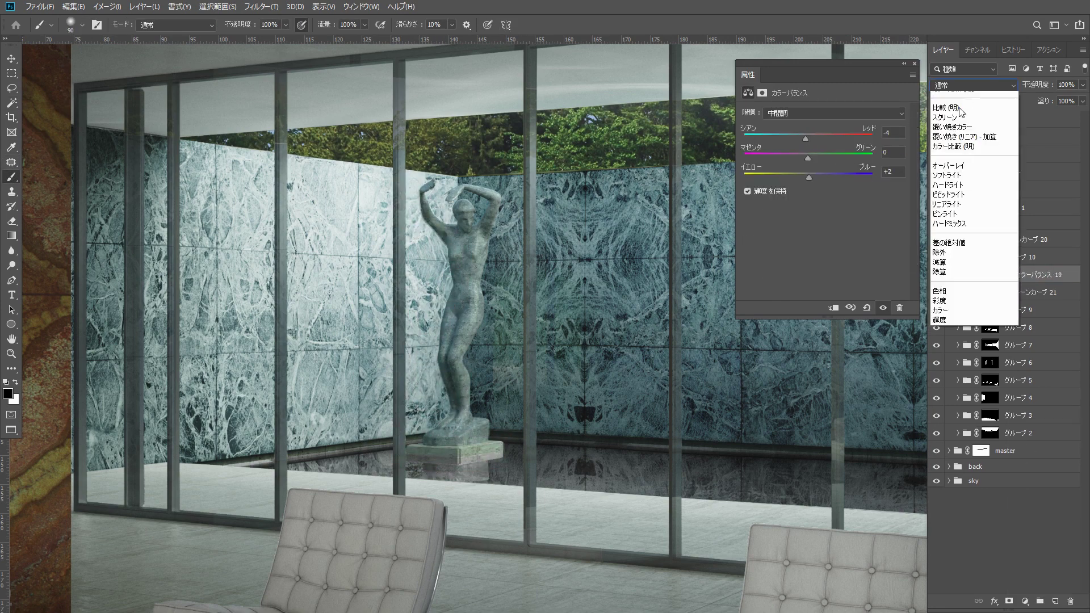
click(969, 133)
click(1082, 85)
drag(1082, 97, 1063, 98)
Brush fine Quick Mask strokes along the statue's arms, torso and legs and convert them to a selection
scroll(512, 165, up, 6)
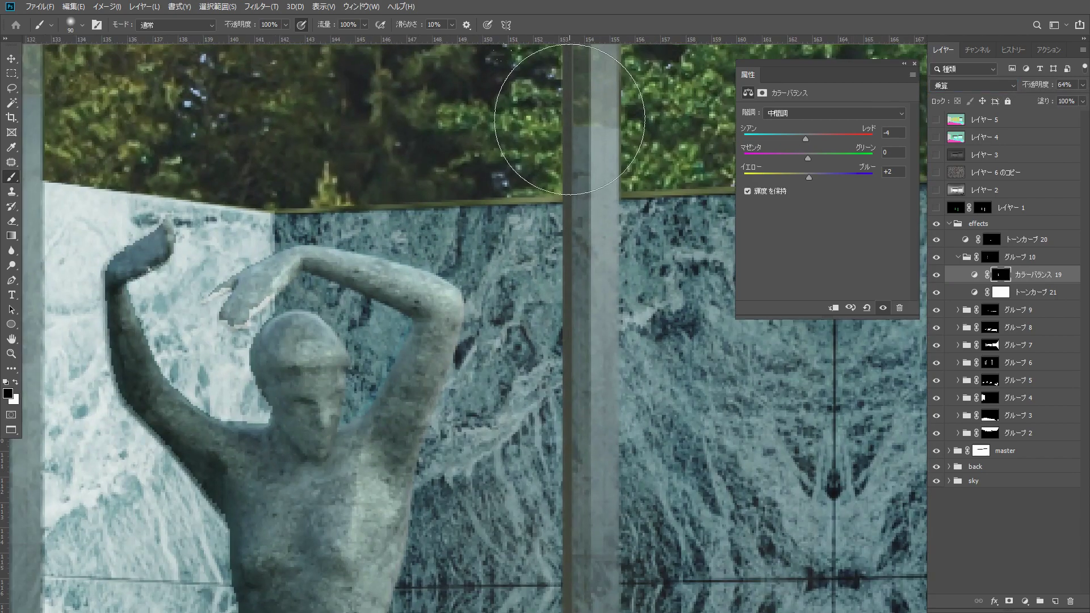
key(q)
drag(266, 258, 224, 301)
mouse_move(312, 241)
mouse_down()
mouse_move(318, 231)
mouse_move(471, 298)
mouse_up()
drag(384, 494, 423, 354)
drag(419, 351, 407, 474)
mouse_move(388, 542)
mouse_down()
mouse_move(429, 369)
mouse_move(434, 518)
mouse_up()
drag(395, 574, 436, 352)
drag(429, 407, 424, 537)
mouse_move(426, 559)
mouse_down()
mouse_move(411, 336)
mouse_move(495, 517)
mouse_up()
key(q)
Add a Curves adjustment that highlights the painted statue edges, lifting input 101 to output 148
click(1029, 600)
click(1052, 456)
drag(829, 210, 820, 196)
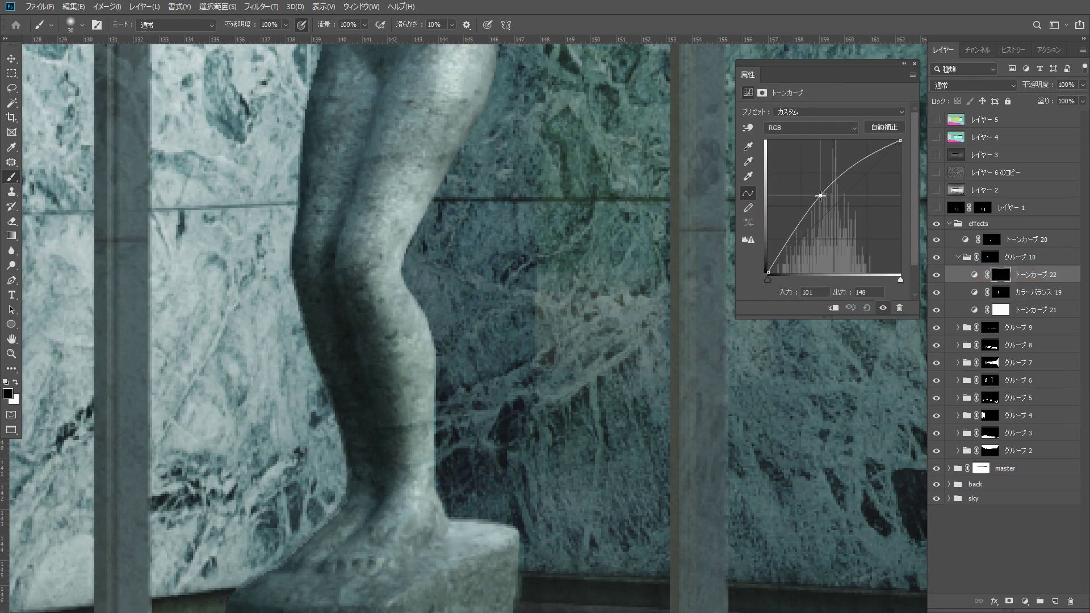
Refine the statue highlight curve in トーンカーブ 22, adding a lower point at input 81, output 92 and easing the upper point
click(809, 222)
key(ctrl+minus)
key(ctrl+minus)
key(ctrl+minus)
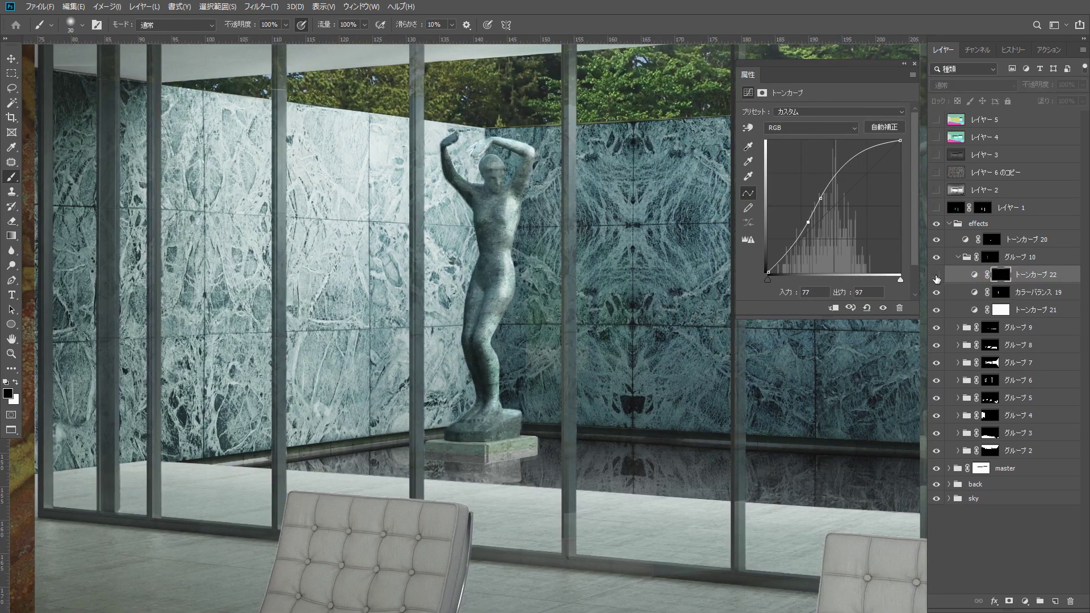
drag(821, 198, 824, 205)
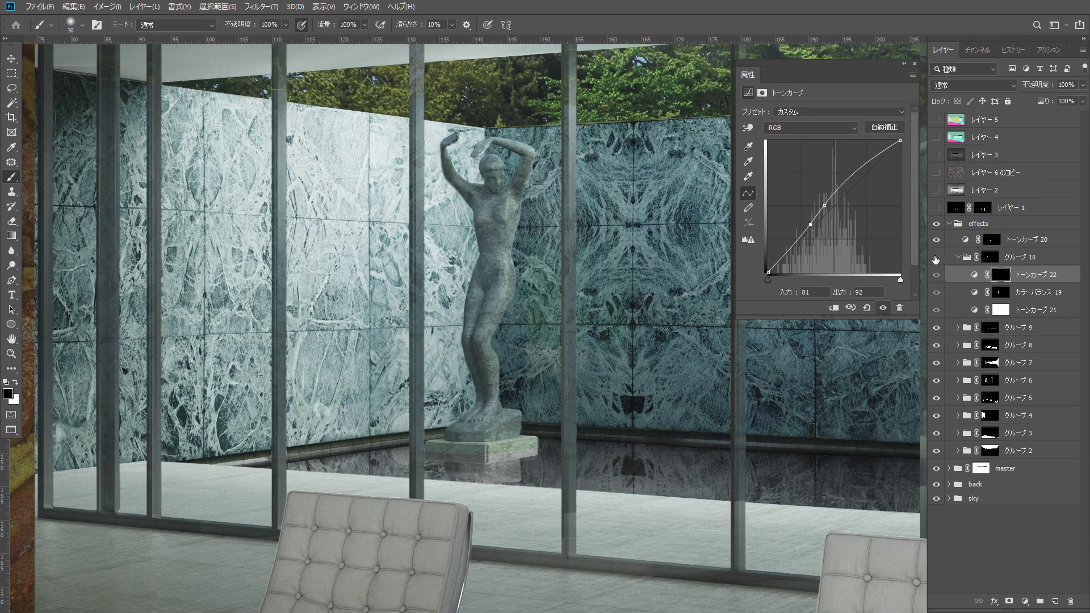
Darken the shadow end of the statue group's base Curves adjustment, トーンカーブ 21
key(ctrl+0)
click(1035, 310)
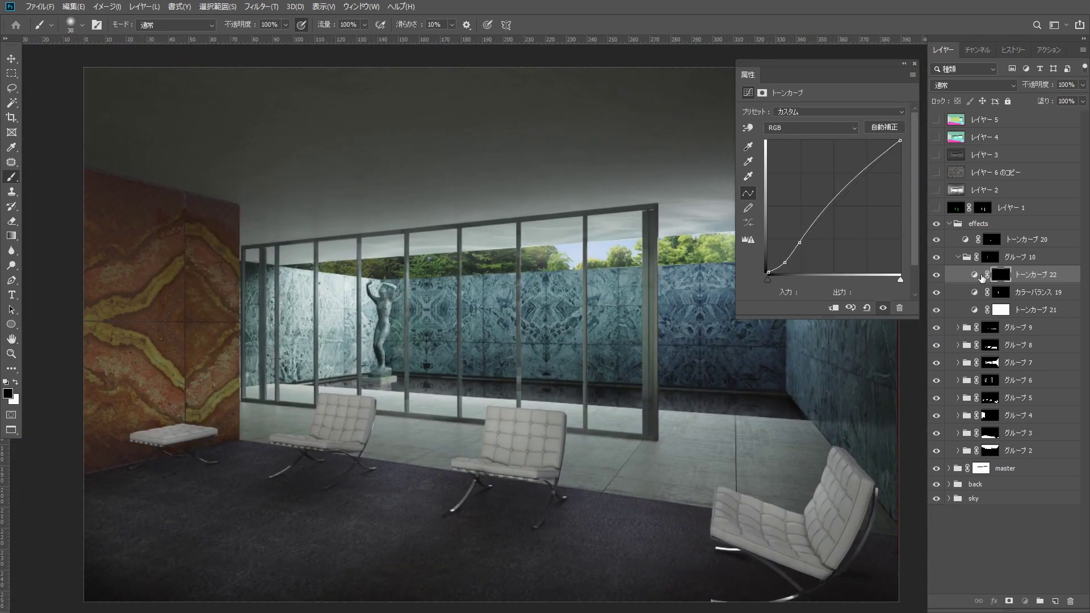
drag(786, 255, 785, 258)
Paint black on the mask of 色相・彩度 8 in グループ 9 over the pool around the statue's base
scroll(386, 392, up, 6)
click(934, 329)
click(934, 329)
click(934, 329)
click(934, 329)
click(990, 328)
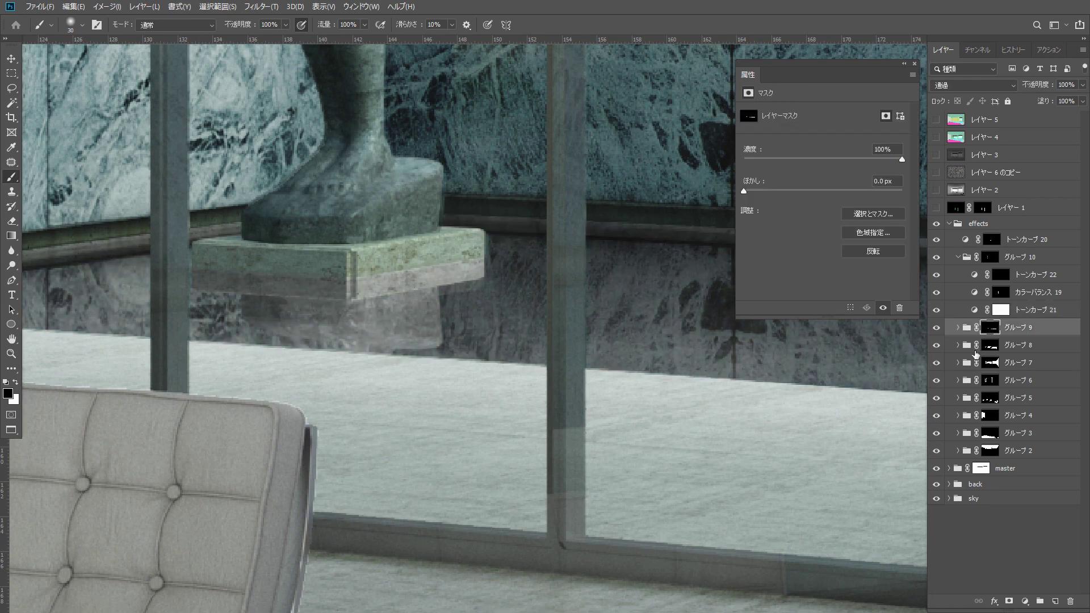
click(959, 328)
click(1001, 363)
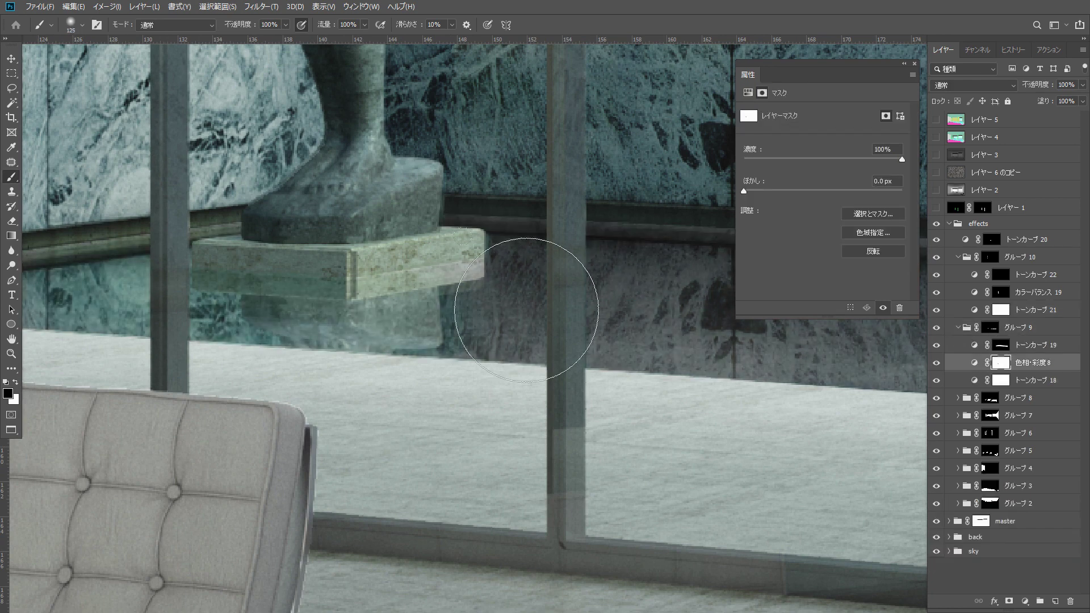
drag(728, 337, 464, 334)
Lower the brush opacity to 39% and soften the 色相・彩度 8 mask across the rest of the pool
click(253, 38)
key(ctrl+minus)
key(ctrl+minus)
key(ctrl+minus)
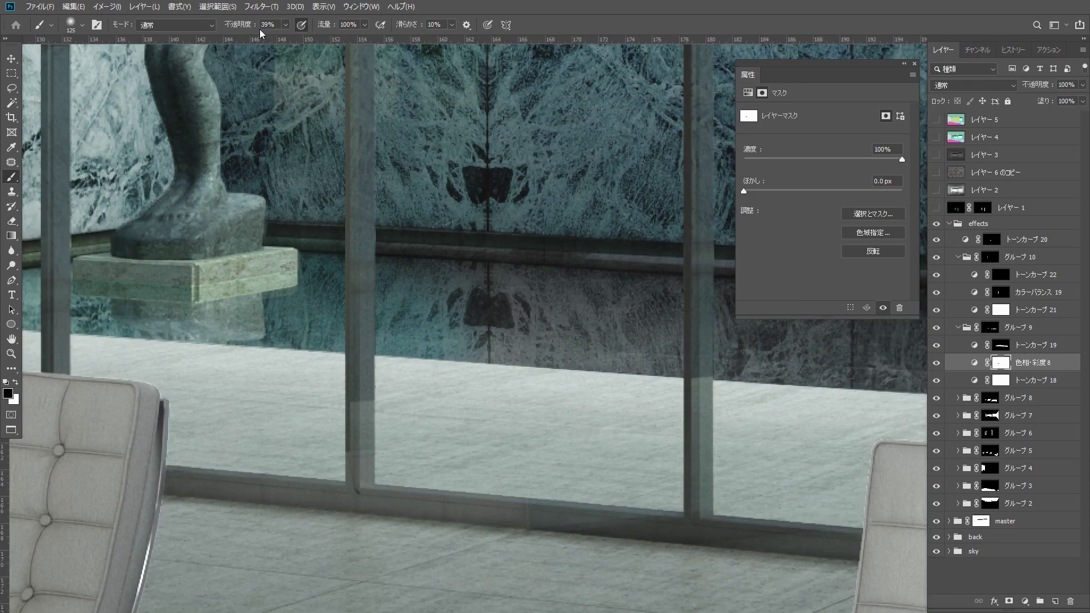
drag(259, 306, 219, 300)
drag(624, 315, 299, 345)
drag(690, 368, 292, 356)
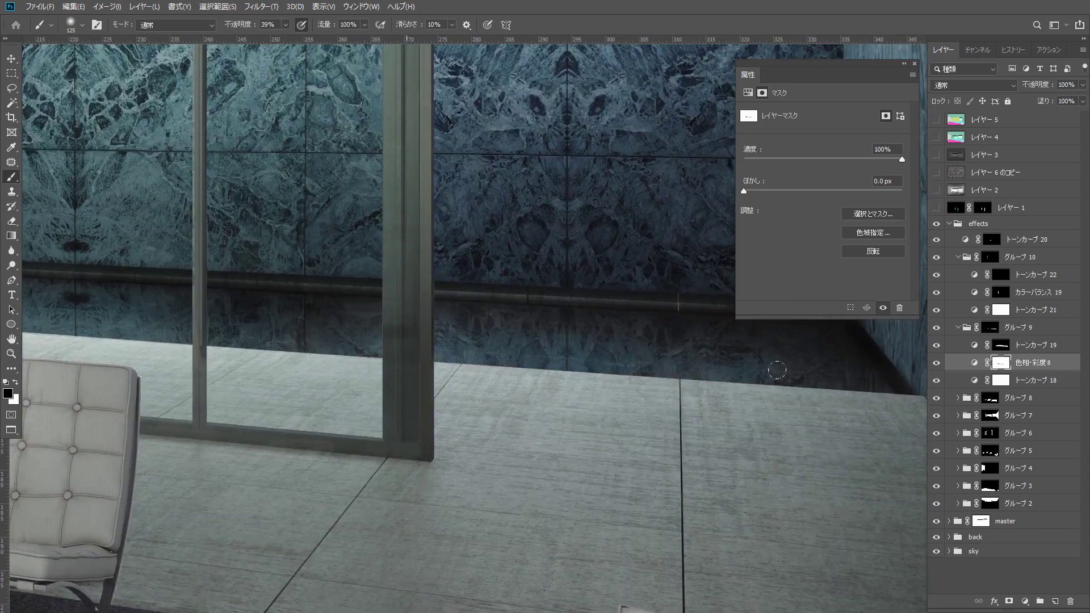
Brighten the pool in トーンカーブ 18 with curve points at input 45, output 81 and input 28, output 50
key(ctrl+0)
click(974, 350)
click(974, 380)
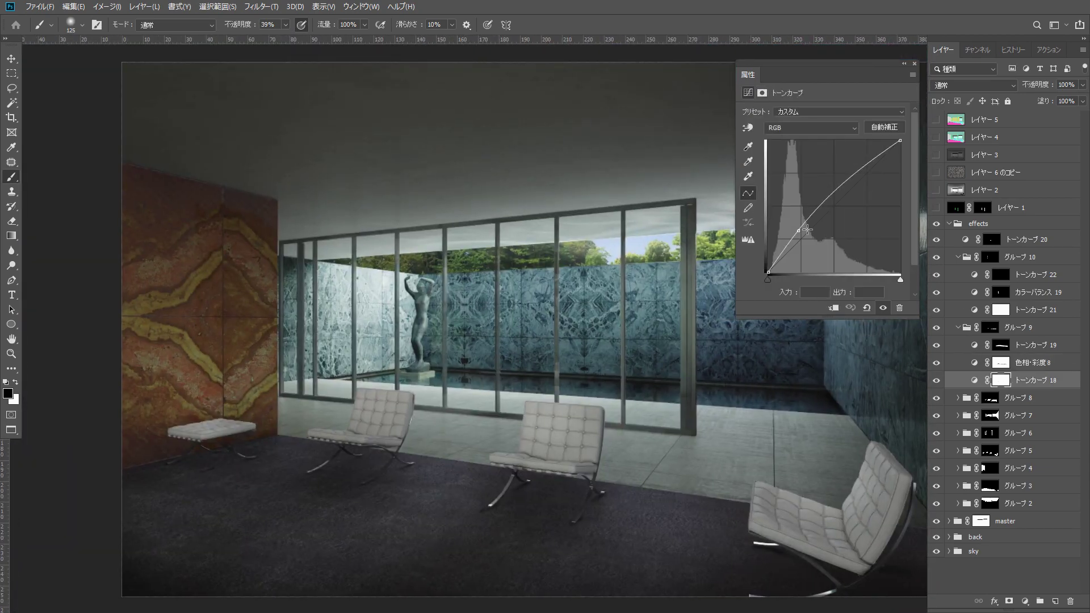
drag(804, 227, 789, 230)
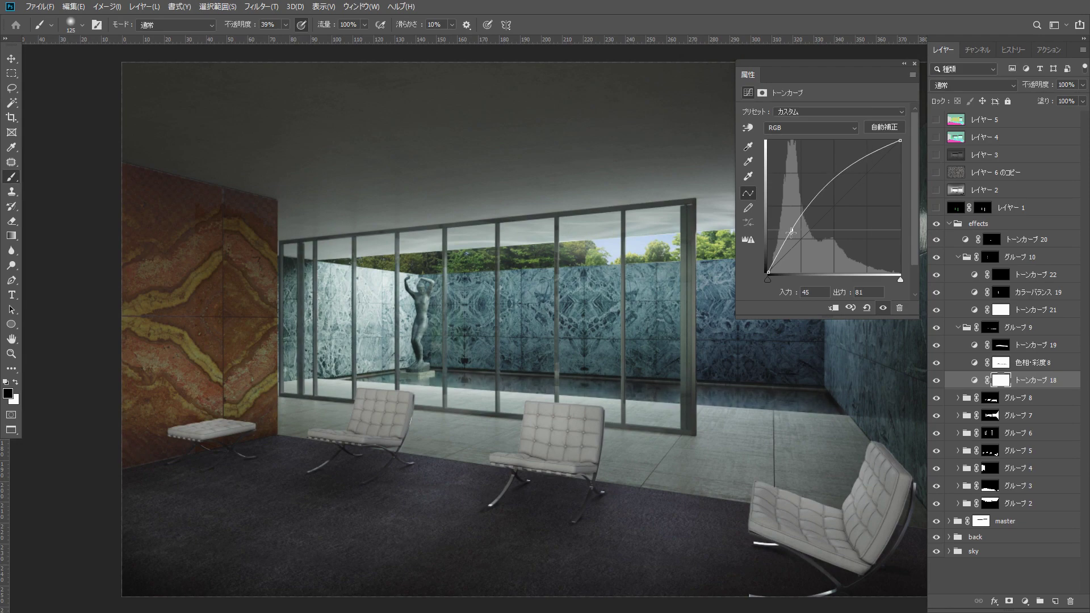
click(587, 368)
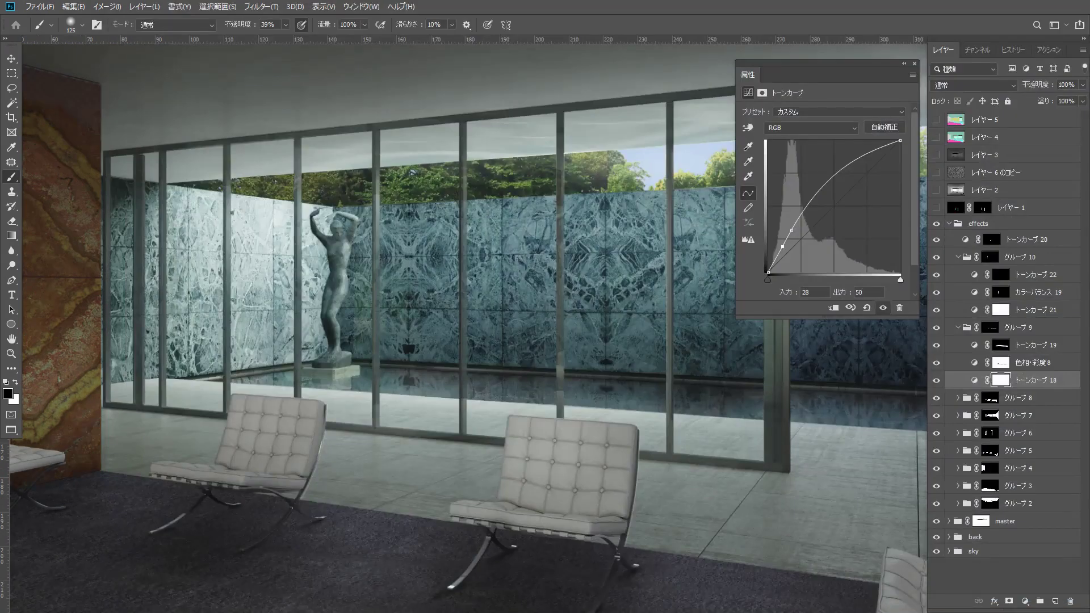
Transform the placed nat010_t water texture so it stretches over the whole pool surface
key(Return)
scroll(607, 187, down, 4)
key(ctrl+t)
drag(474, 246, 360, 260)
drag(673, 203, 635, 392)
drag(394, 285, 406, 372)
drag(499, 442, 778, 443)
drag(289, 443, 234, 437)
key(Return)
key(b)
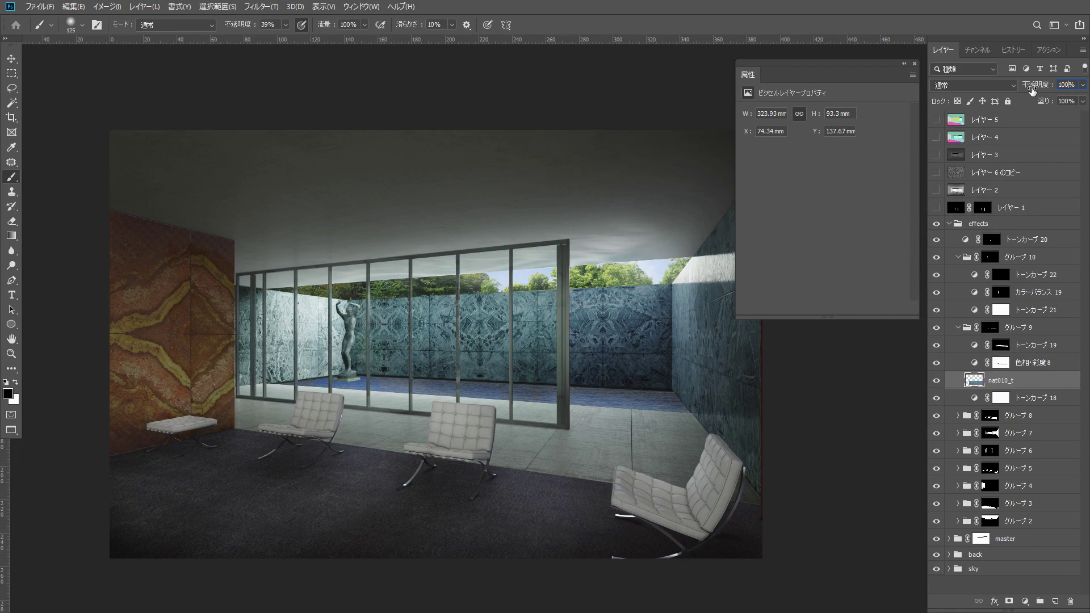
Set the nat010_t water texture's opacity to 30% to blend it into the pool
drag(1071, 86, 1031, 90)
text(30)
mouse_move(383, 374)
mouse_down()
mouse_move(467, 353)
mouse_move(385, 367)
mouse_up()
drag(592, 346, 578, 351)
drag(582, 352, 554, 346)
Collapse the open layer groups and compare the image with the effects group hidden and shown
click(958, 257)
click(959, 275)
click(950, 224)
click(937, 224)
click(937, 226)
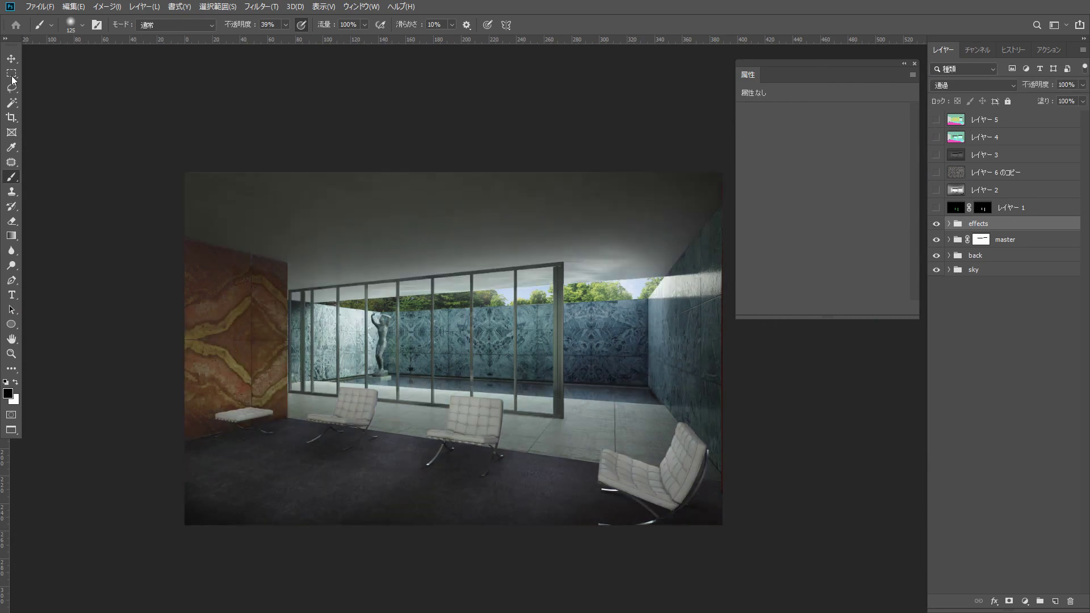
Select a narrow vertical strip along the image's right edge and cover it with a dark grey solid colour fill layer
click(11, 77)
drag(698, 181, 626, 191)
drag(683, 131, 645, 586)
click(987, 120)
click(1025, 602)
click(1034, 406)
click(842, 441)
click(719, 374)
click(1045, 395)
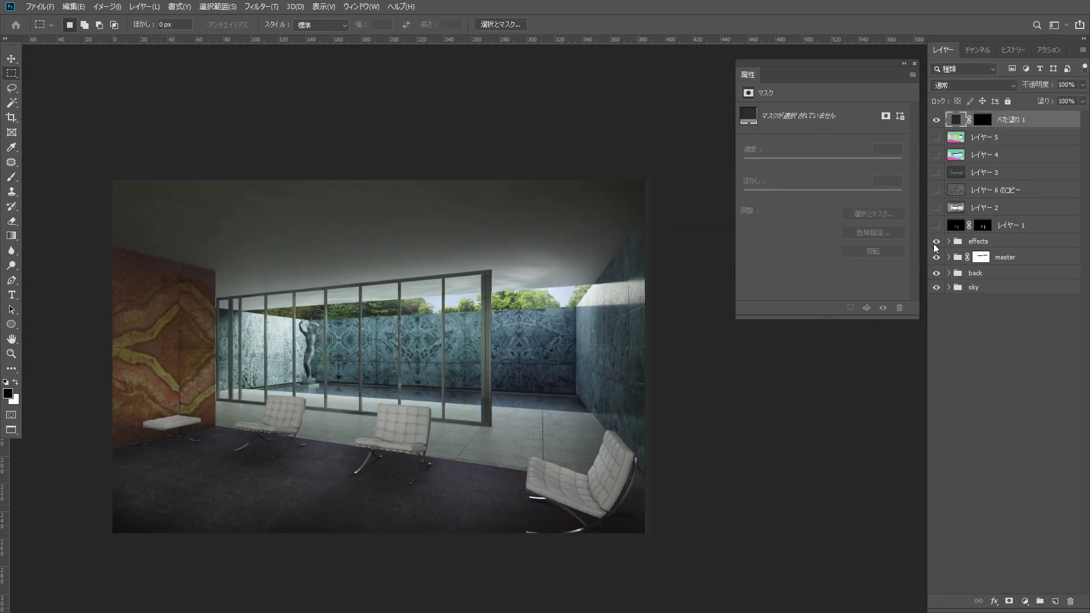
Compare the full image before and after the retouching by toggling the effects group's visibility
click(936, 243)
click(914, 64)
key(ctrl+0)
drag(794, 221, 706, 219)
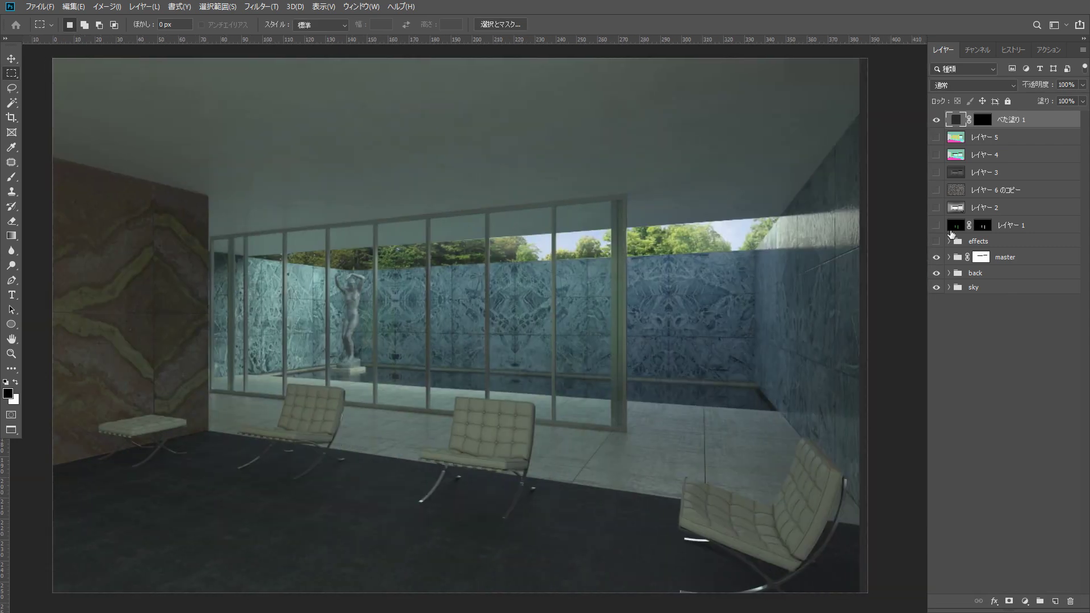
click(936, 241)
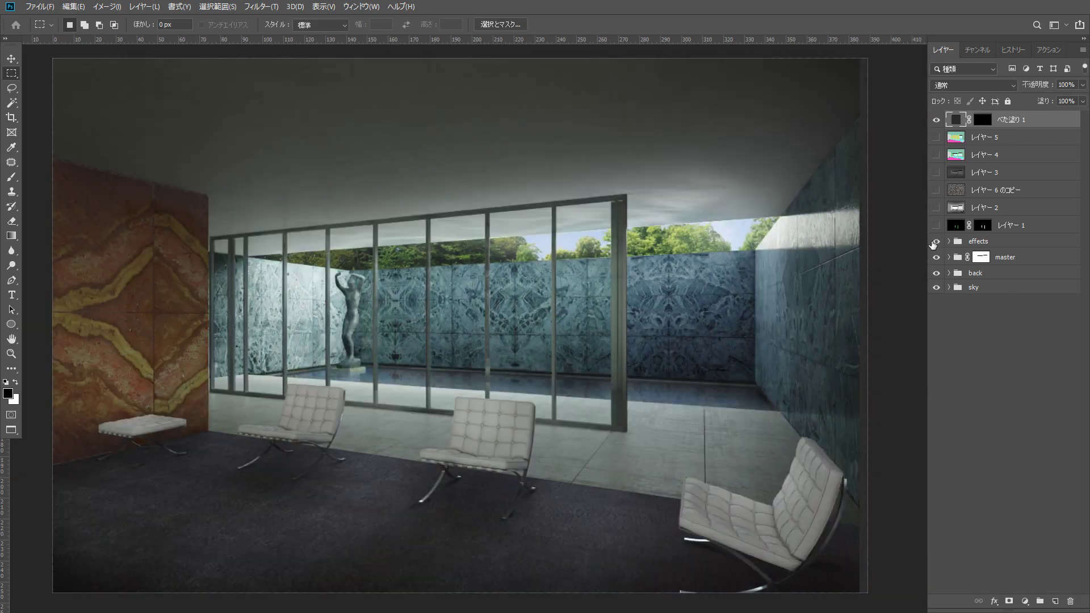
click(936, 243)
click(935, 242)
Create a new layer group above the effects group and name it 調整
click(985, 242)
click(1040, 601)
double_click(985, 241)
text(ちょうせい)
key(space)
key(Return)
Add a Levels adjustment with black input 11, midtone 1.17 and white input 243
click(1024, 601)
click(1044, 452)
drag(767, 198, 765, 198)
drag(834, 196, 822, 196)
drag(903, 196, 900, 200)
drag(821, 196, 824, 197)
Readjust the curve of the marble wall adjustment inside グループ 7, then collapse the groups
key(ctrl+minus)
key(ctrl+minus)
click(948, 273)
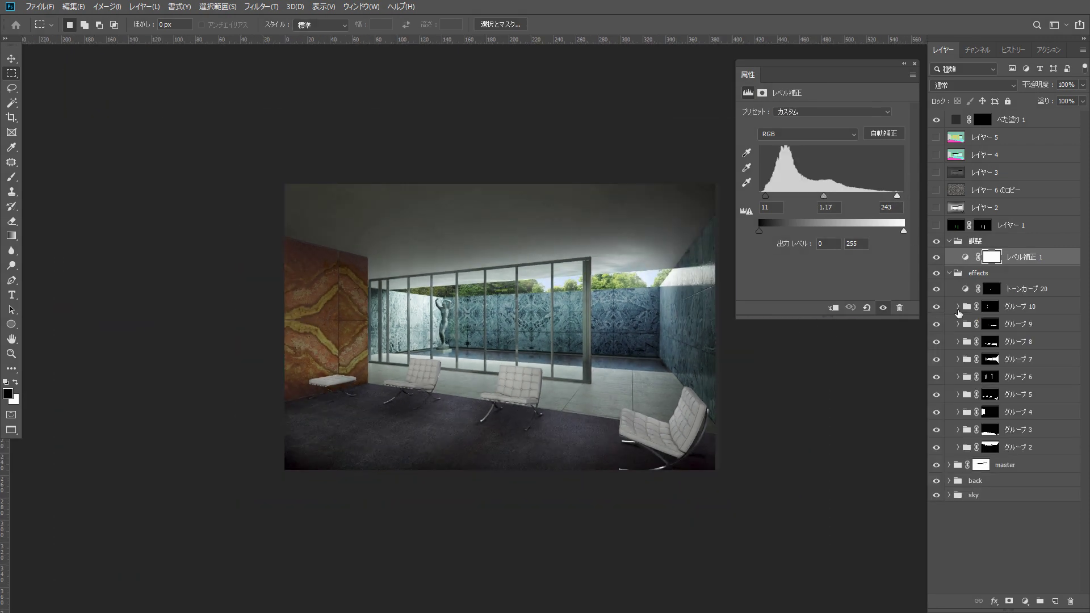
click(958, 359)
click(1000, 465)
mouse_move(802, 237)
mouse_down()
mouse_move(801, 224)
mouse_move(780, 248)
mouse_move(799, 229)
mouse_up()
drag(783, 250, 783, 251)
mouse_move(528, 318)
mouse_down()
mouse_move(546, 318)
mouse_move(531, 334)
mouse_up()
click(958, 359)
click(949, 273)
Draw Quick Mask gradients inward from the image edges above レベル補正 1 and convert them to a selection
click(1024, 258)
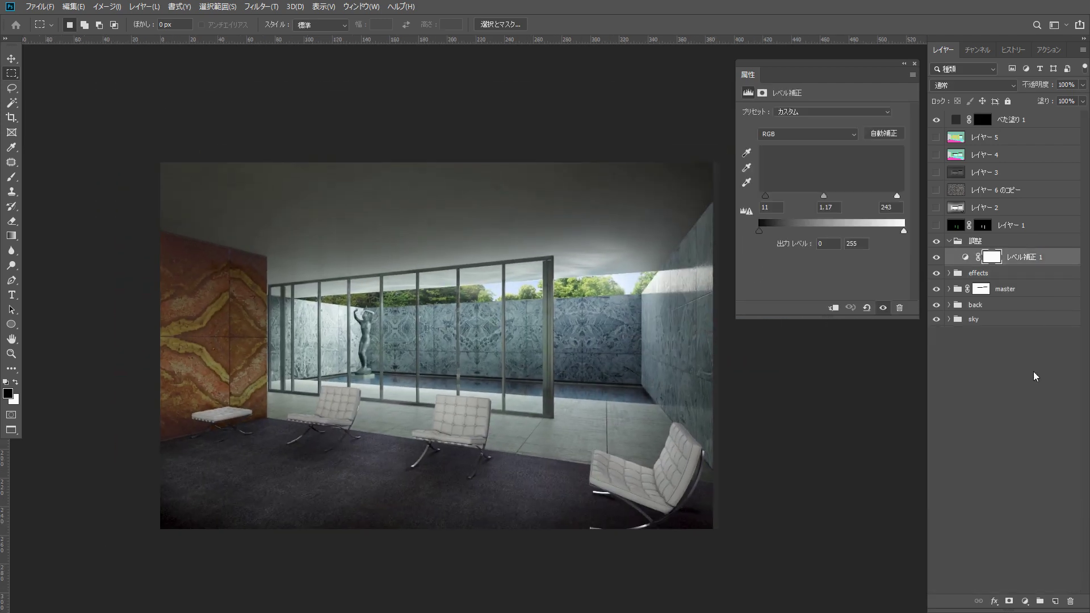
key(g)
key(q)
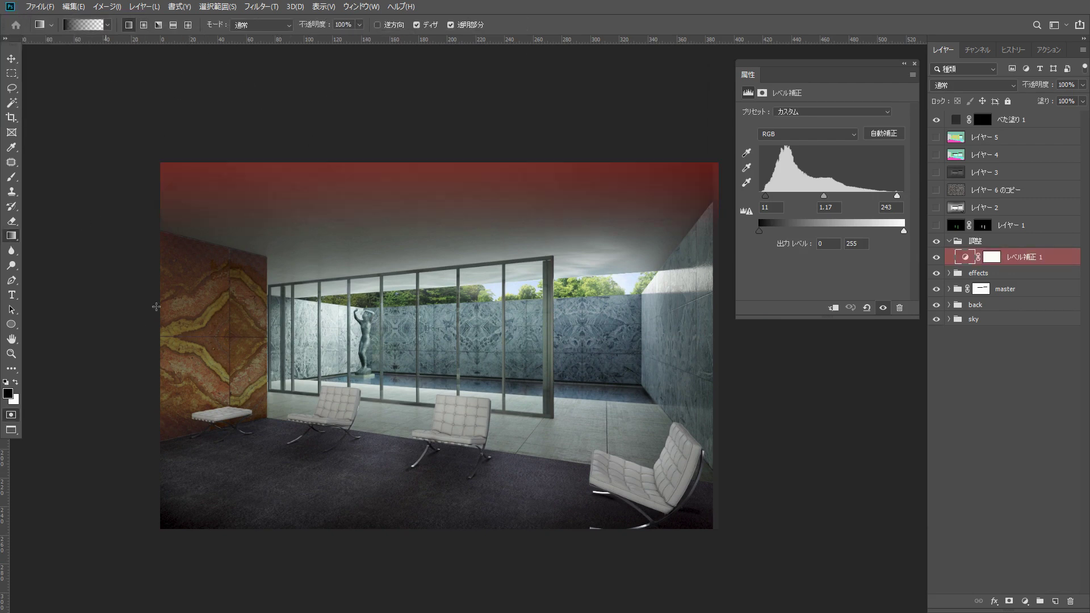
key(q)
Add a Color Balance vignette with red +5 and blue -22, blended as Multiply at 70% opacity
click(1025, 601)
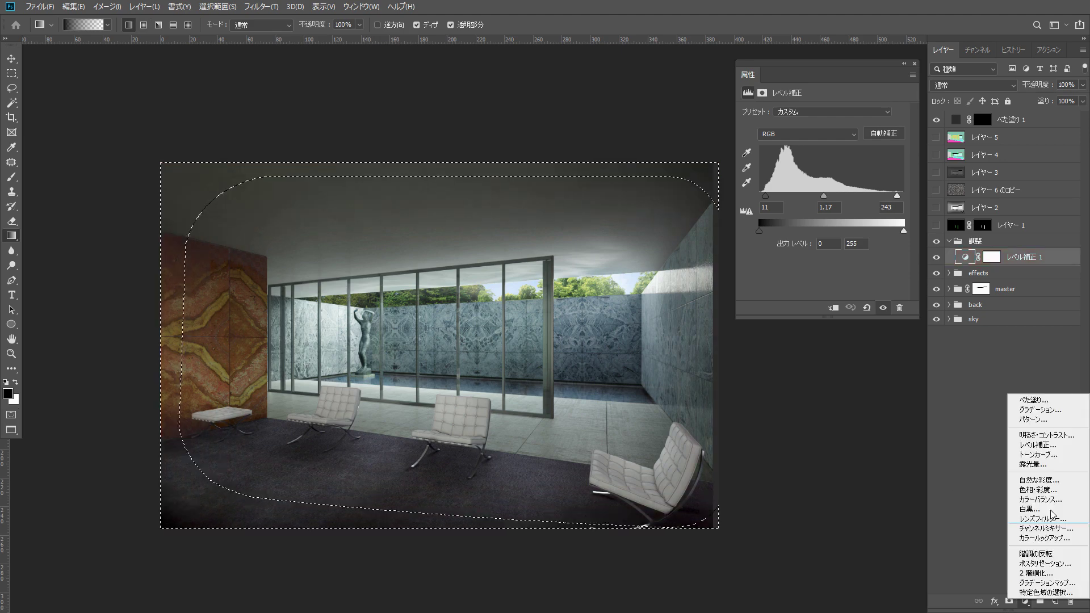
click(1036, 499)
drag(808, 139, 810, 139)
drag(808, 178, 794, 178)
drag(810, 139, 812, 140)
click(963, 85)
click(943, 127)
click(1082, 86)
drag(1083, 98, 1066, 98)
Brush a soft Quick Mask across the glazing and the courtyard behind it and convert it to a selection
click(12, 177)
key(q)
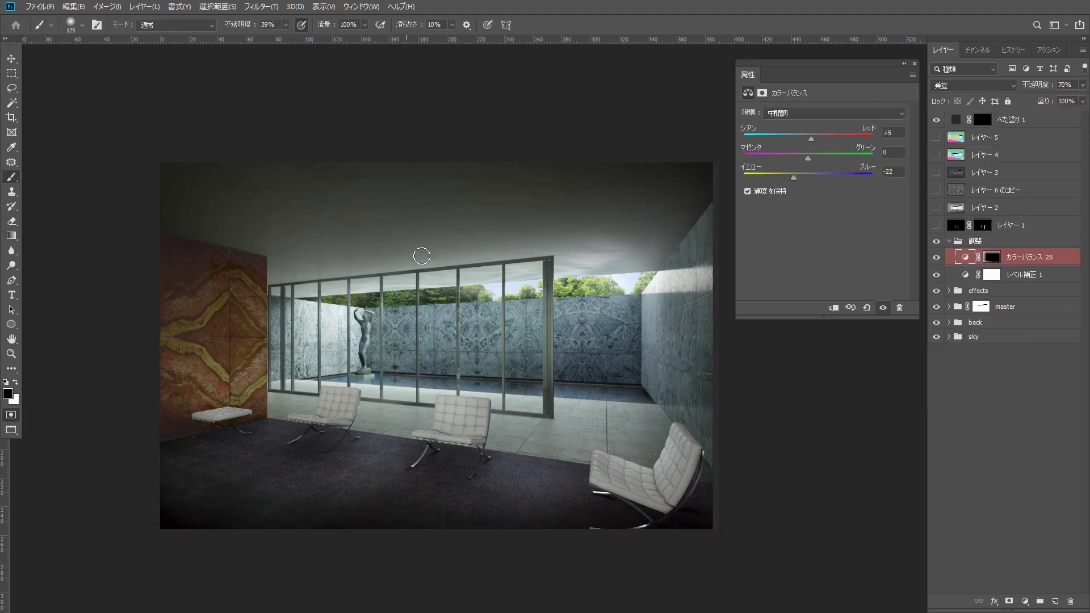
drag(290, 274, 522, 251)
mouse_move(335, 301)
mouse_down()
mouse_move(676, 288)
mouse_move(588, 273)
mouse_up()
key(q)
Add a Color Balance adjustment with red -18 and blue +10, blended as Screen at 48% opacity
click(1025, 601)
click(1037, 497)
drag(808, 139, 805, 139)
drag(811, 177, 816, 178)
drag(804, 138, 796, 139)
click(972, 86)
click(965, 155)
click(1083, 85)
drag(1083, 99, 1054, 100)
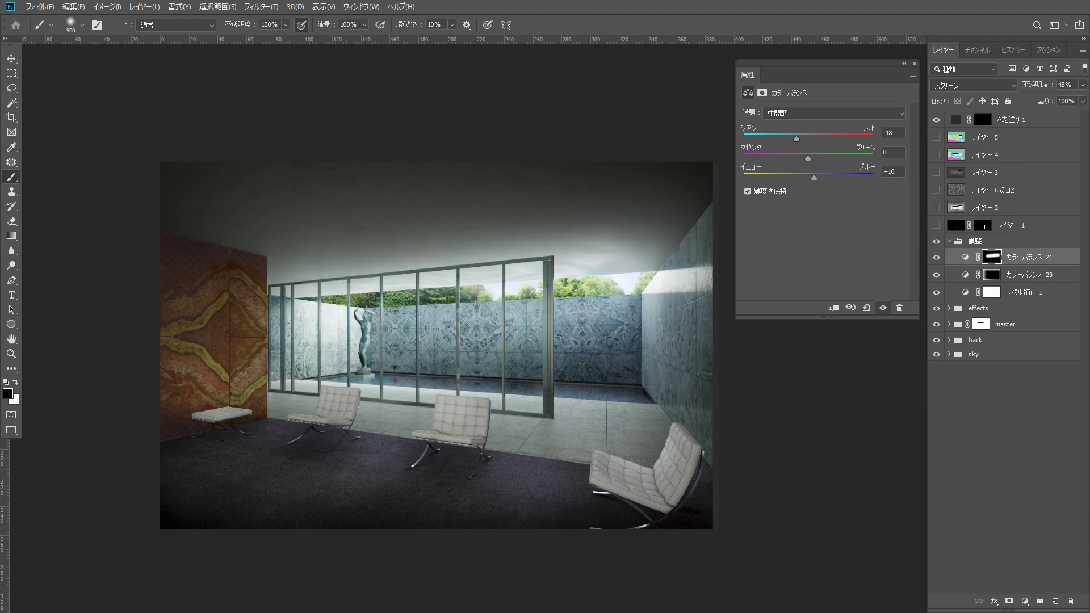
Blur the カラーバランス 21 mask with a radius of 50
key(Return)
click(263, 8)
mouse_move(298, 179)
click(426, 189)
text(50)
key(Return)
Transform the placed red lens flare image to cover the whole picture and blend it as Soft Light
key(ctrl+t)
drag(686, 162, 140, 202)
drag(193, 480, 562, 480)
drag(324, 433, 187, 227)
mouse_move(563, 355)
mouse_down()
mouse_move(731, 146)
mouse_move(748, 148)
mouse_up()
key(Return)
click(972, 86)
click(957, 250)
Add a Hue/Saturation adjustment clipped to the lens flare layer with hue -157
click(1025, 601)
click(1039, 494)
key(ctrl+alt+g)
drag(824, 160, 751, 160)
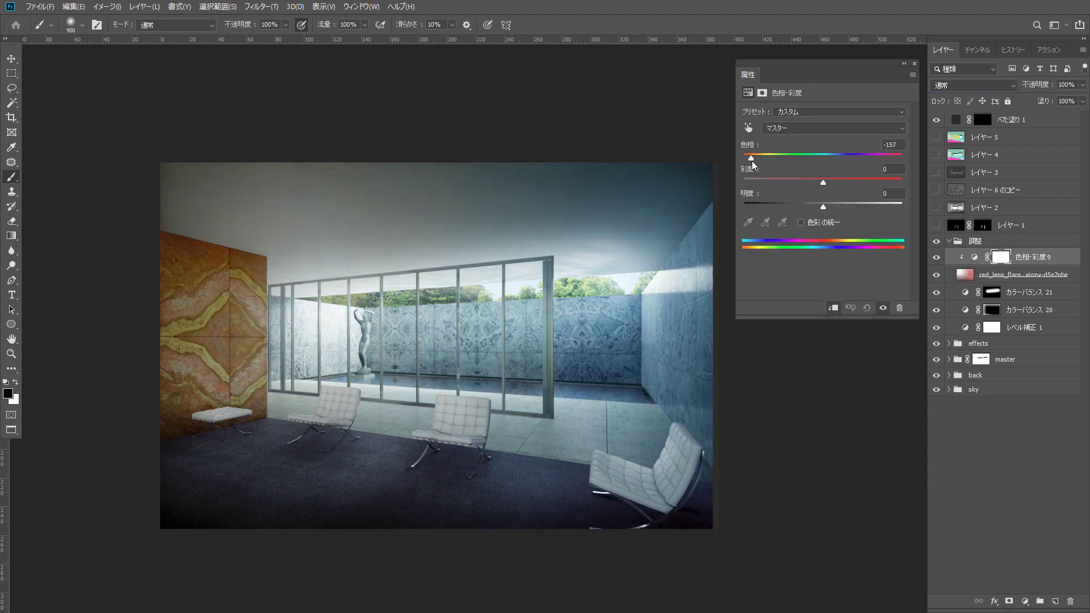
Add a mask to the lens flare layer and paint out its effect with an enlarged brush, including the image's left side
click(999, 275)
click(1009, 601)
drag(351, 220, 292, 219)
key(bracketright)
key(bracketright)
key(bracketright)
mouse_move(105, 160)
mouse_down()
mouse_move(725, 165)
mouse_move(608, 263)
mouse_move(223, 504)
mouse_up()
Duplicate the lens flare layer together with its clipped Hue/Saturation adjustment and invert the copy's mask
click(973, 258)
key(ctrl+j)
click(992, 275)
key(ctrl+i)
key(ctrl+o)
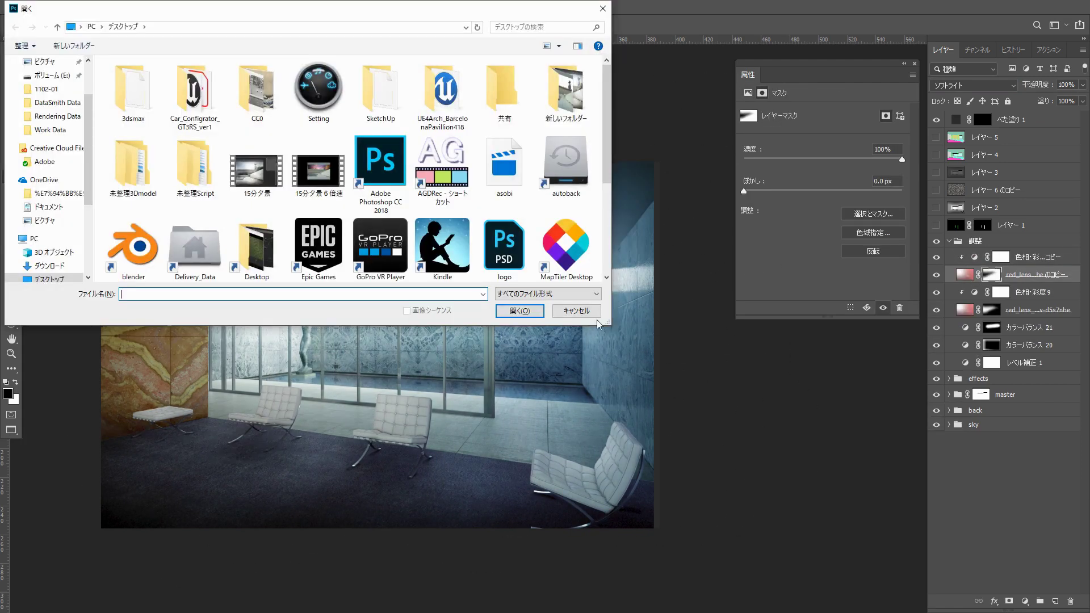
click(576, 311)
key(ctrl+i)
Set the copied Hue/Saturation to hue +35 and saturation -66, invert the flare copy's mask, and lower its opacity to 55%
click(1011, 254)
drag(752, 160, 771, 182)
click(988, 276)
key(ctrl+i)
click(974, 255)
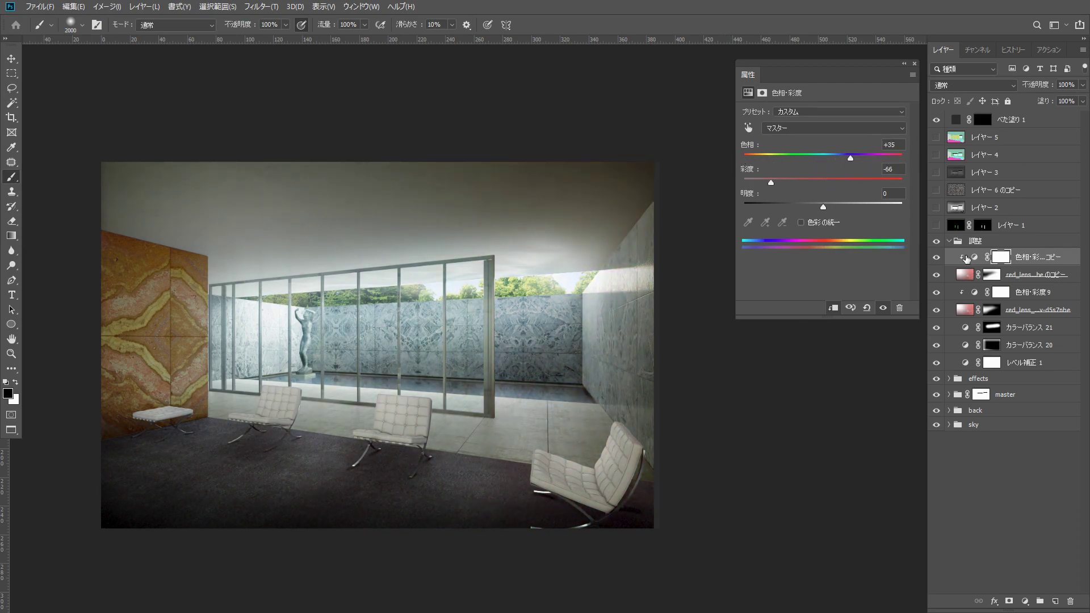
click(962, 274)
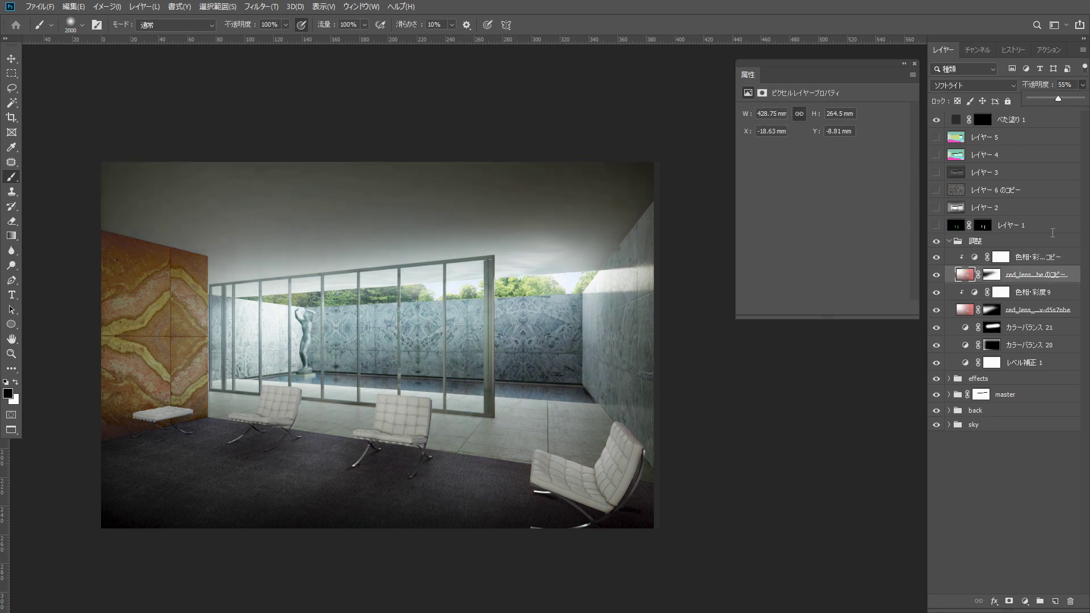
Add a Hue/Saturation adjustment at the top of グループ 4 in the effects group and tune the onyx wall's hue, saturation and lightness
click(948, 241)
click(949, 256)
click(958, 395)
click(975, 413)
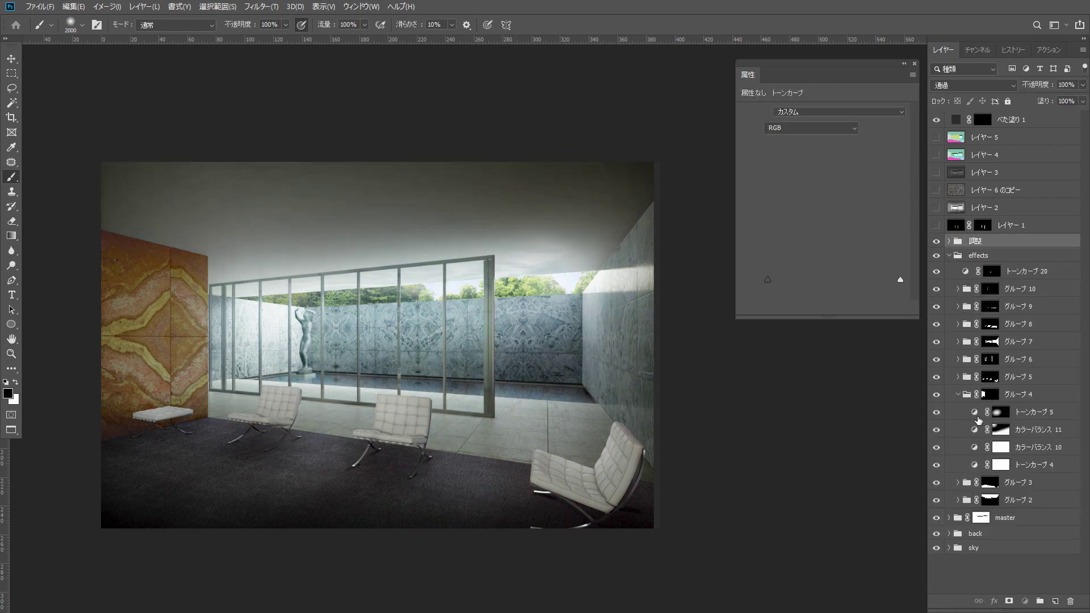
click(1025, 601)
click(1036, 488)
mouse_move(823, 154)
mouse_down()
mouse_move(817, 183)
mouse_move(816, 158)
mouse_up()
drag(816, 182, 822, 183)
drag(823, 208, 821, 207)
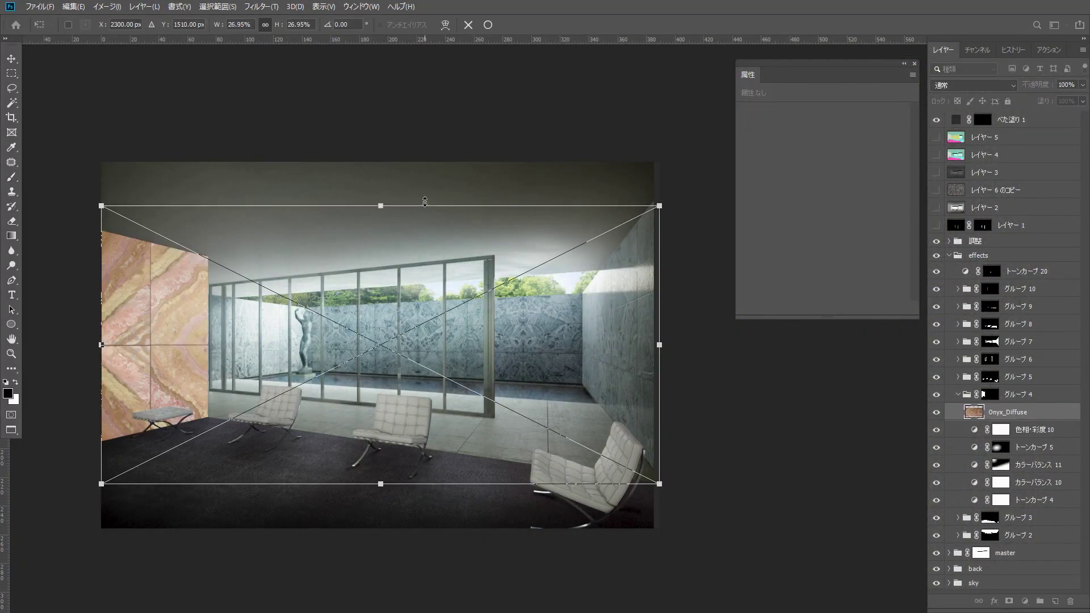
Place the Onyx_Diffuse texture, scale it to about 258 × 125 mm beside the onyx wall, and move its layer above レイヤー 2
key(Return)
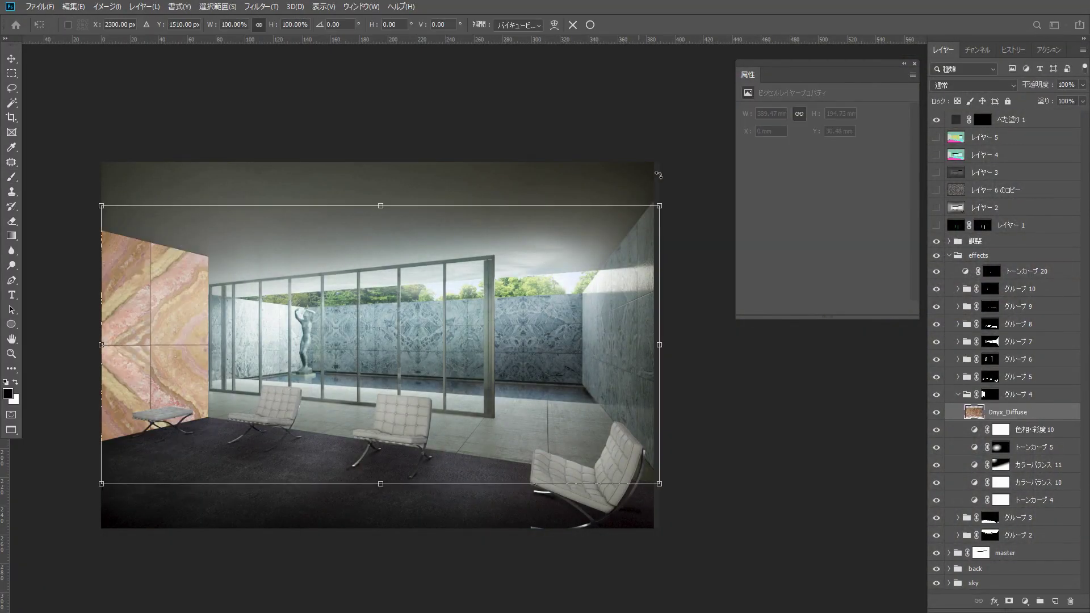
key(ctrl+t)
drag(660, 207, 471, 306)
drag(416, 336, 599, 258)
key(Return)
drag(979, 411, 982, 198)
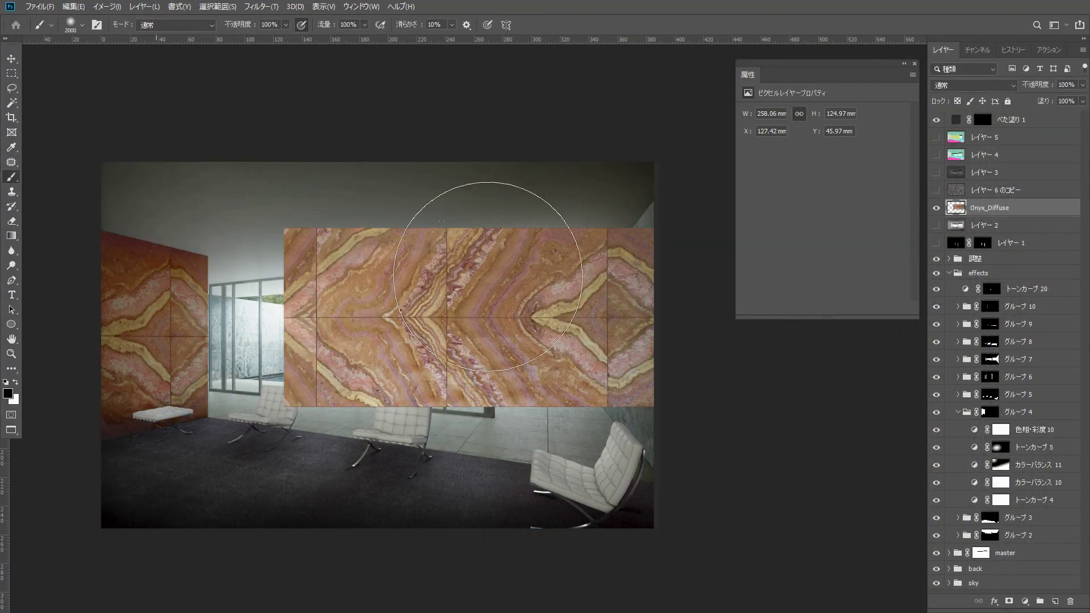
Brighten the onyx wall with トーンカーブ 4 by raising the curve and adding a shadow point at input 36, output 45
click(1016, 499)
drag(794, 250, 796, 236)
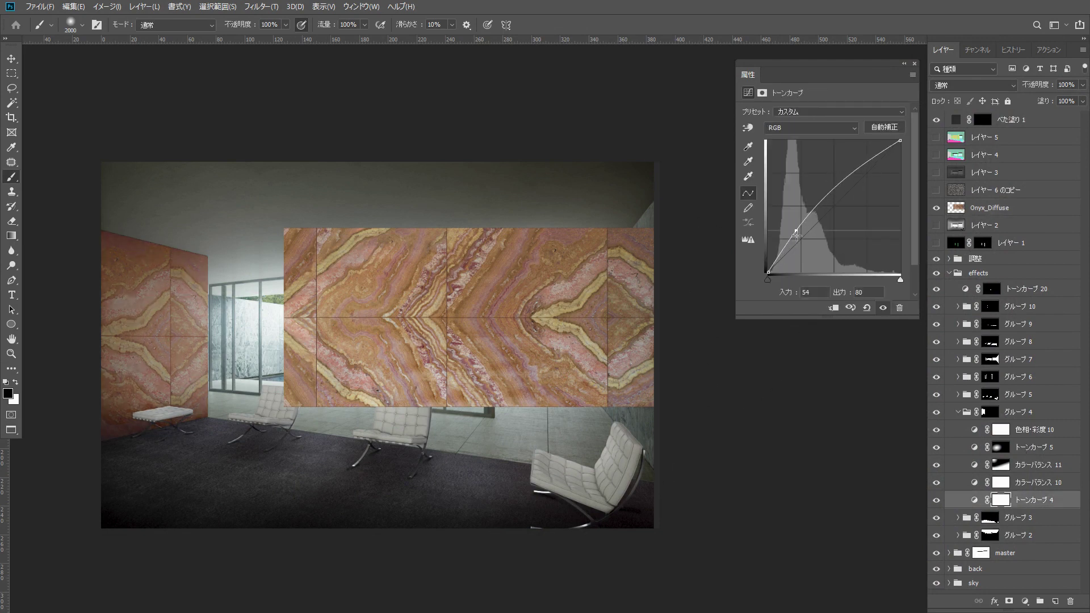
click(786, 248)
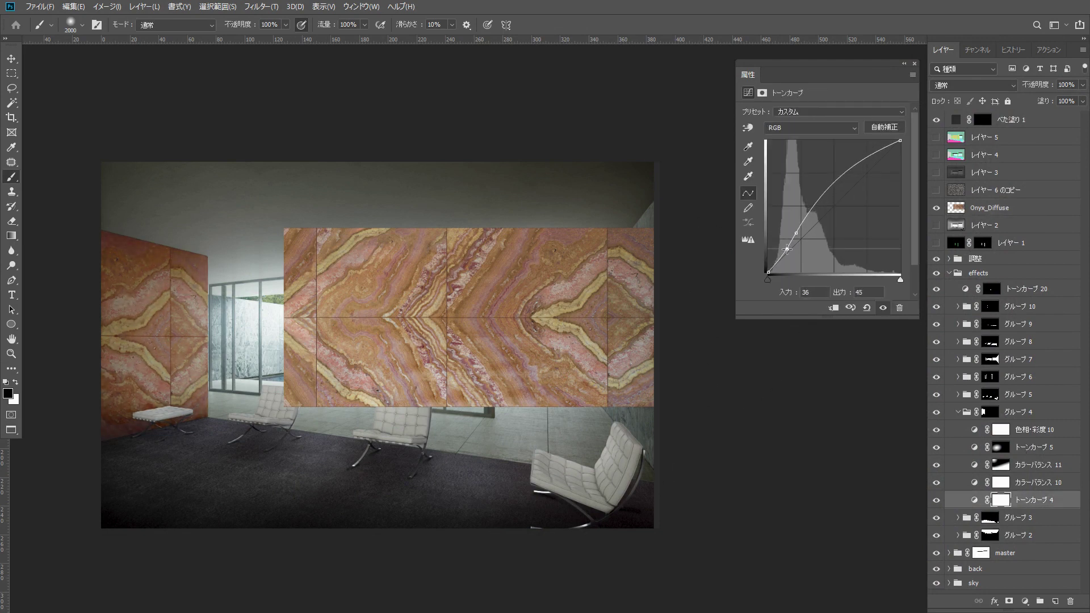
Hide the Onyx_Diffuse reference layer and collapse the effects group
click(936, 207)
click(957, 211)
click(949, 273)
Add a Color Balance adjustment at the top of the 調整 group and adjust the image's midtones
click(976, 260)
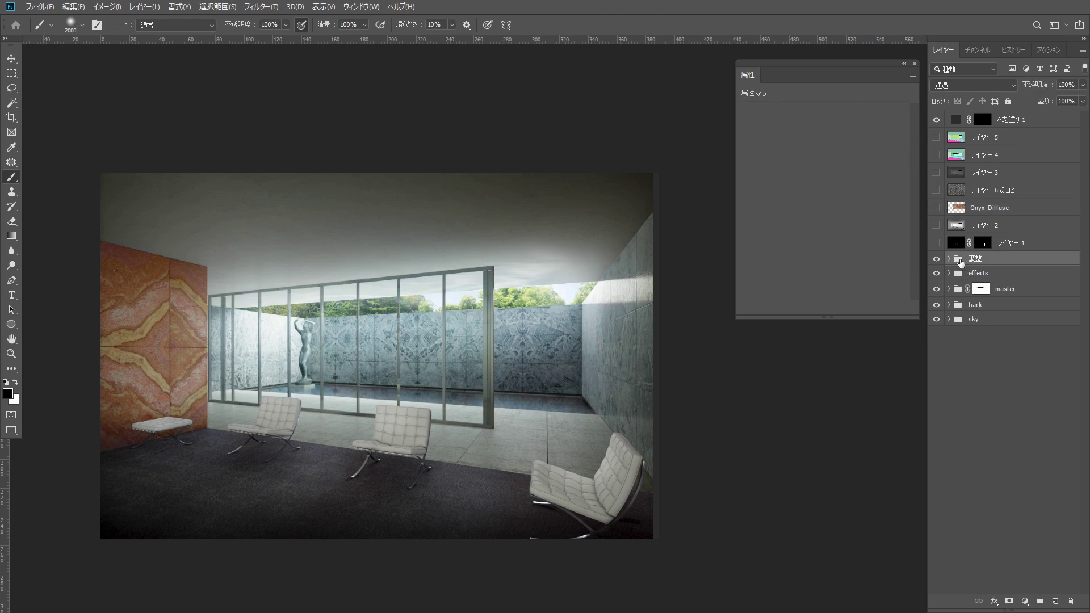
click(948, 259)
click(1039, 275)
click(1025, 601)
click(1040, 499)
drag(794, 142, 809, 139)
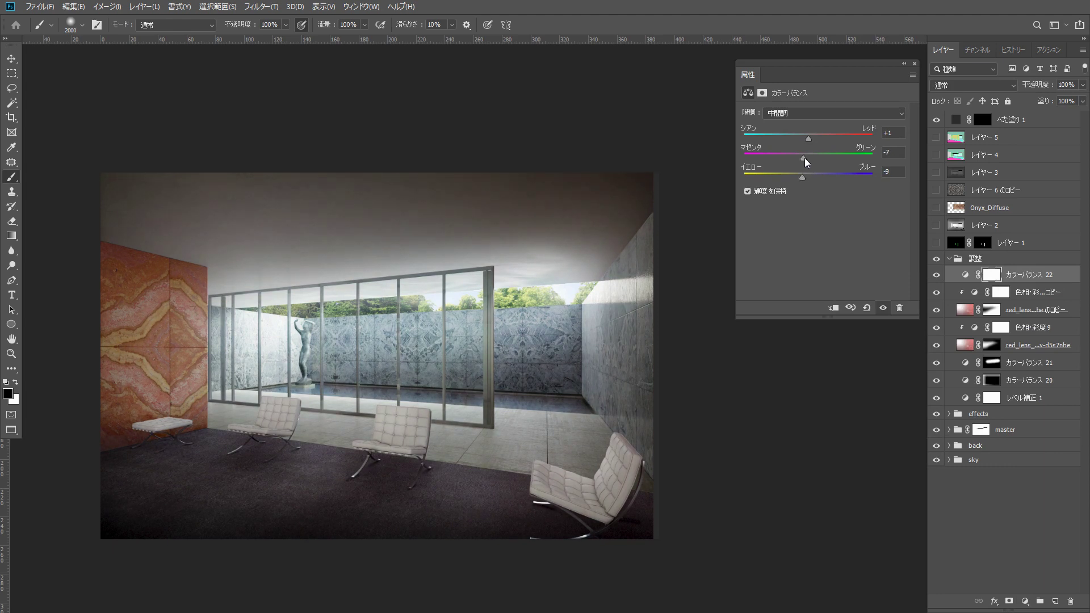
Paint a soft quick-mask selection over the terrace floor and the areas around the middle and left chairs
key(q)
key(bracketleft)
key(bracketleft)
key(bracketleft)
key(bracketleft)
key(bracketleft)
key(bracketleft)
key(bracketleft)
key(bracketleft)
drag(587, 396, 491, 469)
drag(372, 428, 357, 433)
drag(264, 417, 230, 433)
key(q)
Add a masked Color Balance with midtones -3, 0 and +1, blended in Screen mode at 16% opacity
click(1024, 601)
click(1048, 497)
click(972, 85)
click(944, 193)
drag(1083, 85, 1038, 291)
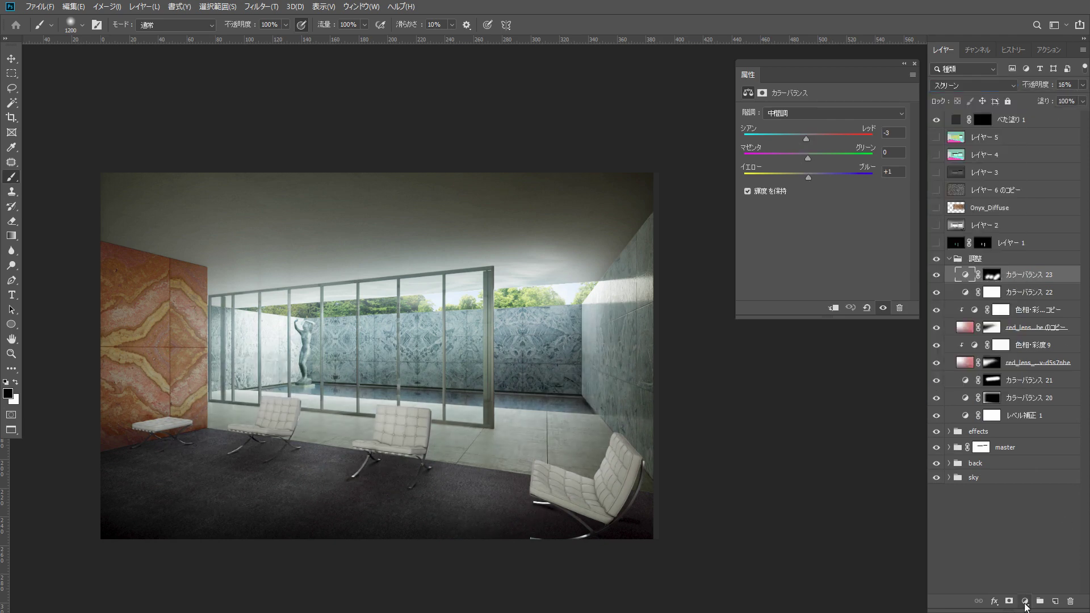
Try a grey-beige solid colour fill over the image in Color blend mode at 10% opacity
click(1024, 601)
click(1030, 402)
drag(942, 495, 943, 526)
click(807, 465)
click(1046, 395)
click(971, 85)
click(954, 385)
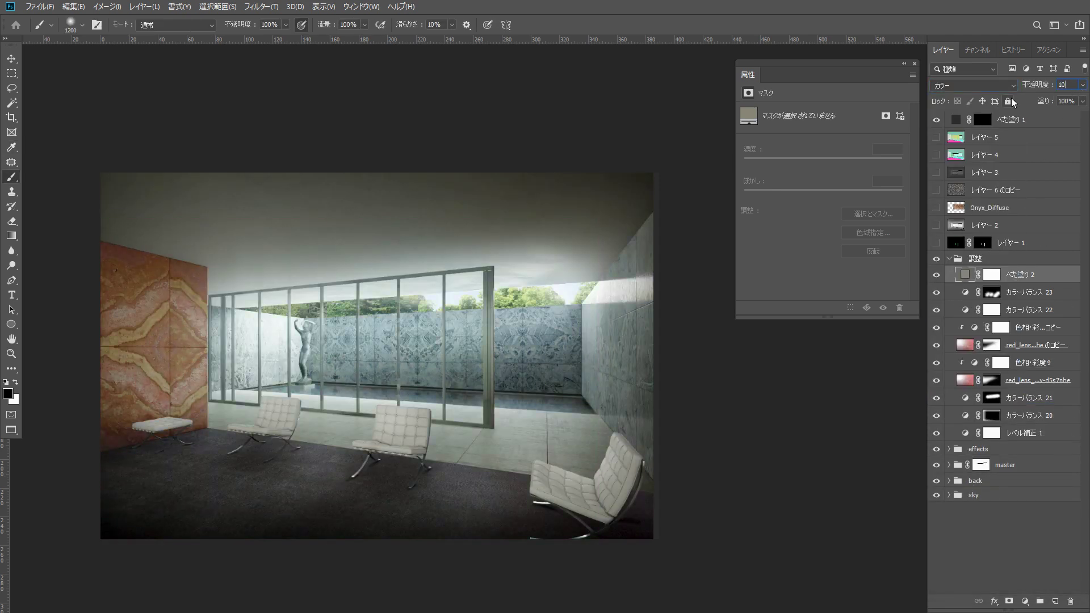
drag(1053, 97, 1034, 97)
click(991, 274)
key(ctrl+t)
key(Return)
click(965, 275)
Add a Black & White adjustment with reds 19, yellows 53, greens 24, cyans 59, blues 23, magentas 53 at 16% opacity
click(1025, 601)
click(1039, 517)
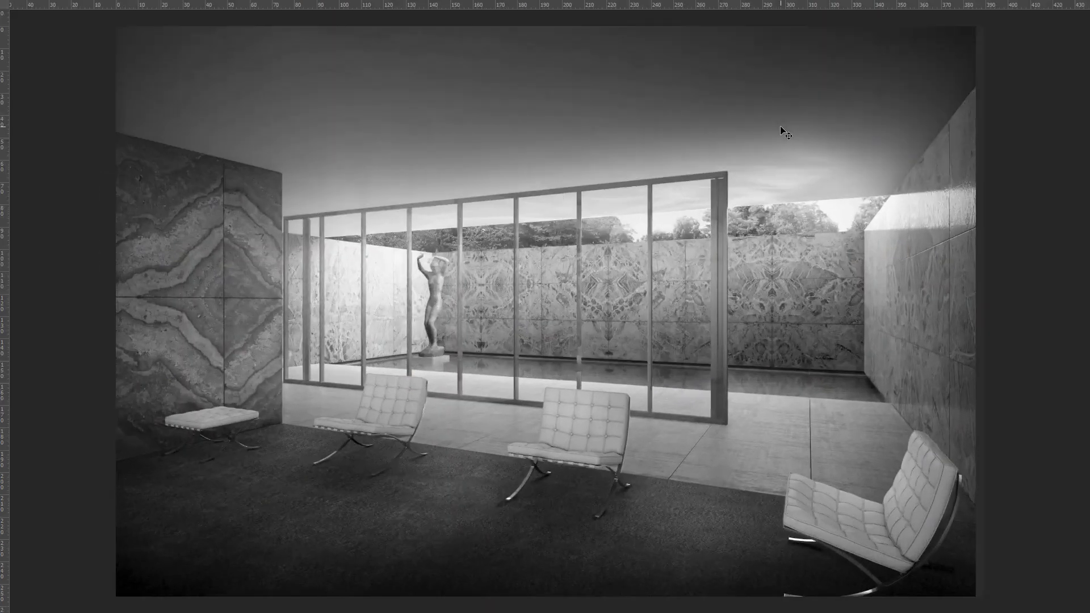
key(f)
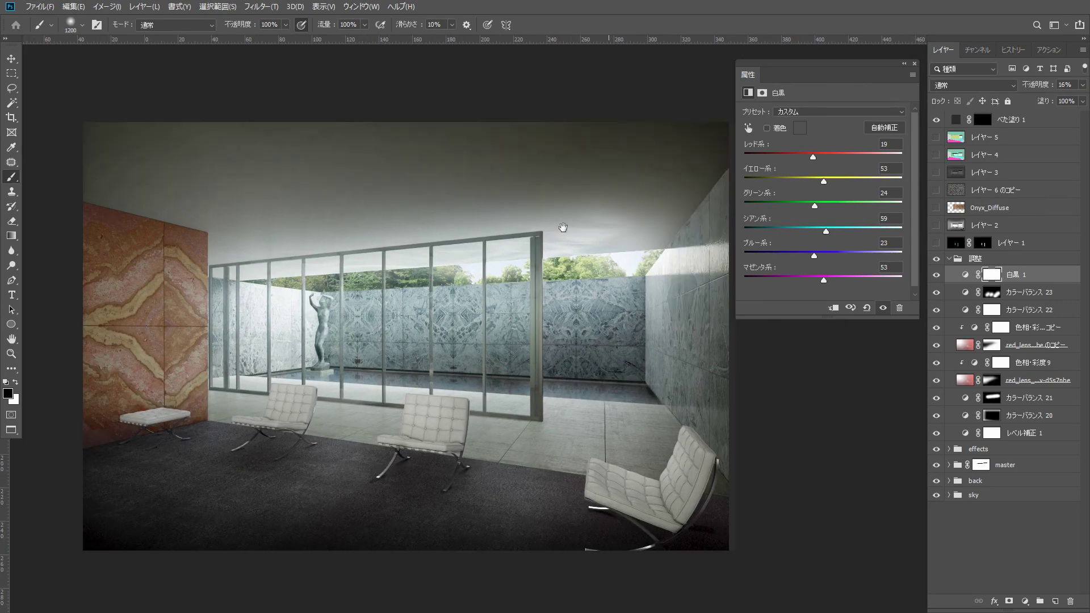
Stamp all visible layers into a new layer at the top of the 調整 group, leaving out the べた塗り 1 border fill
click(937, 120)
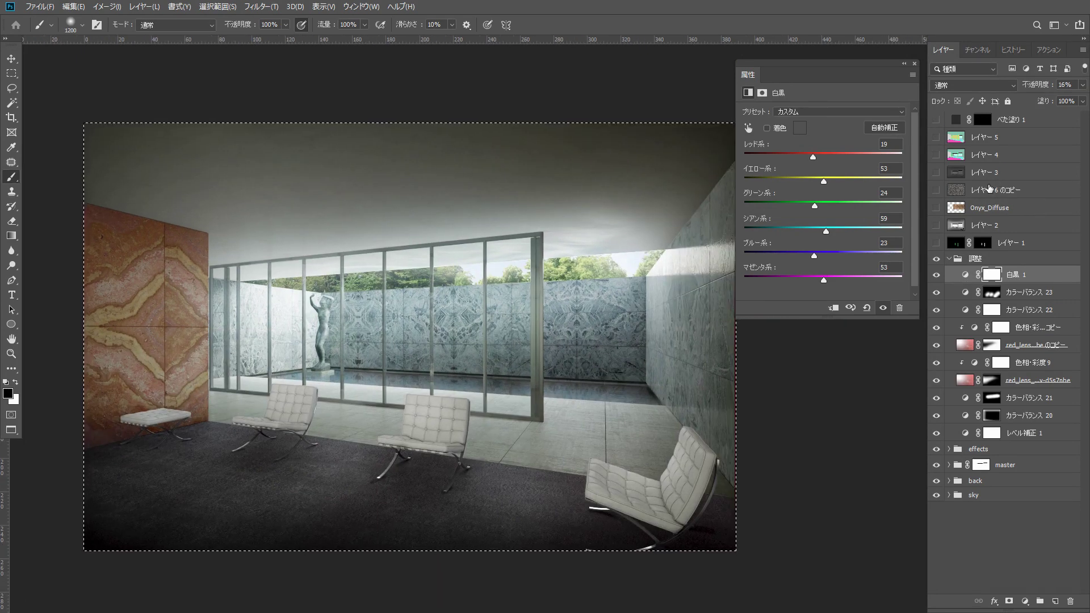
key(ctrl+alt+shift+e)
click(936, 120)
key(ctrl+d)
Apply a Gaussian Blur with radius 20 to the stamped layer and set its blend mode to Screen
click(261, 7)
mouse_move(341, 178)
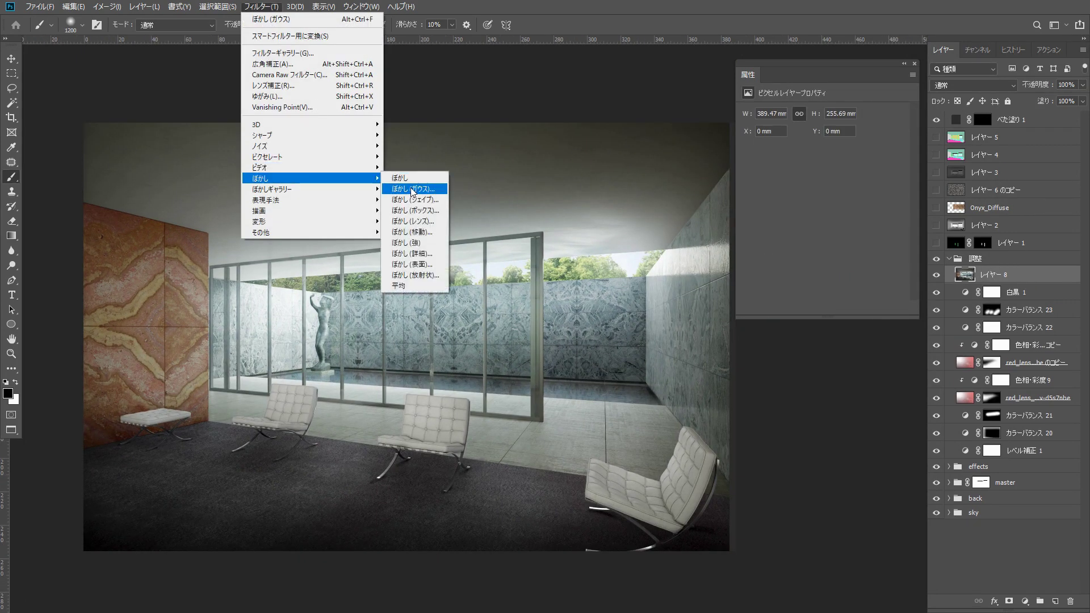
click(411, 189)
text(20)
key(Return)
click(966, 85)
click(969, 192)
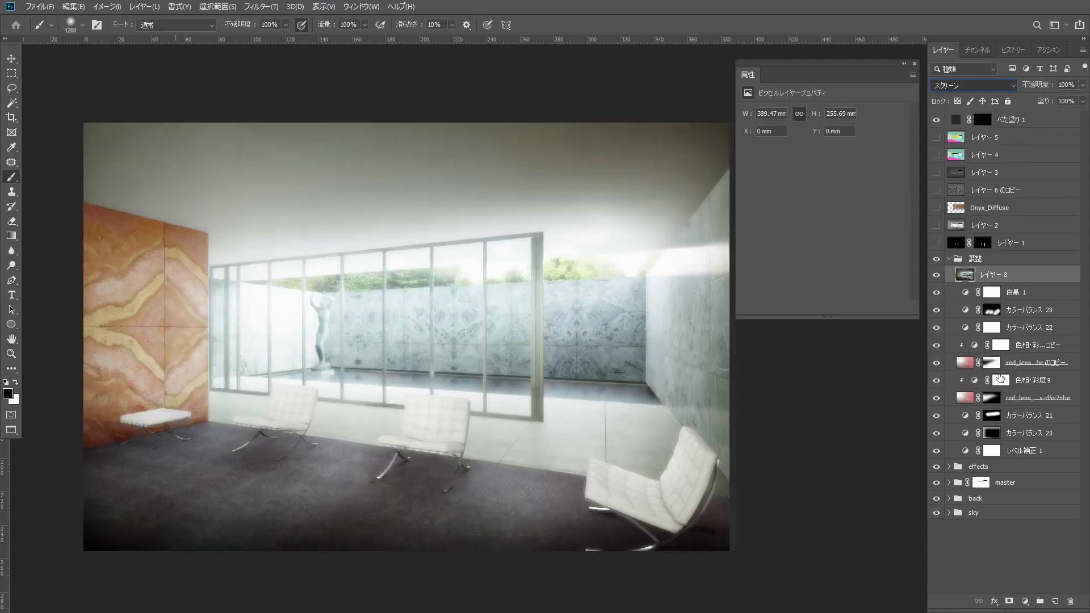
Add a layer mask to the blurred layer and fill it with black
click(1009, 601)
key(ctrl+a)
key(Delete)
key(ctrl+d)
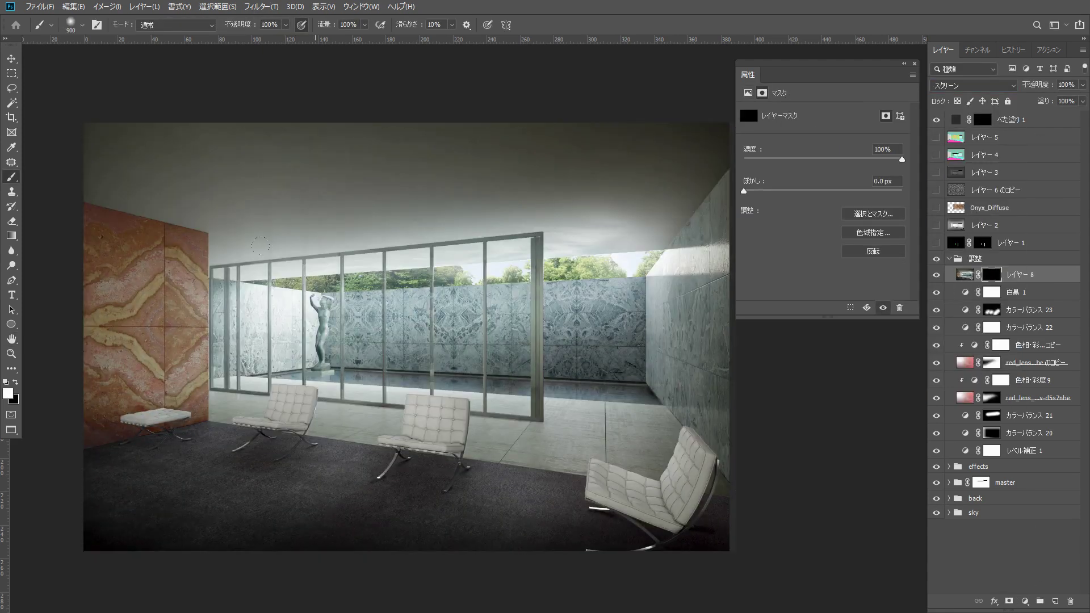
Paint the glow back in over the windows, trees and courtyard walls with a soft brush at 41% opacity
key(bracketleft)
drag(261, 246, 305, 260)
drag(286, 25, 253, 40)
key(ctrl+z)
drag(300, 309, 603, 295)
key(bracketright)
key(bracketright)
mouse_move(630, 262)
mouse_down()
mouse_move(603, 411)
mouse_move(505, 423)
mouse_move(332, 397)
mouse_up()
key(bracketleft)
key(bracketright)
key(bracketright)
key(bracketright)
key(bracketright)
key(bracketright)
key(bracketright)
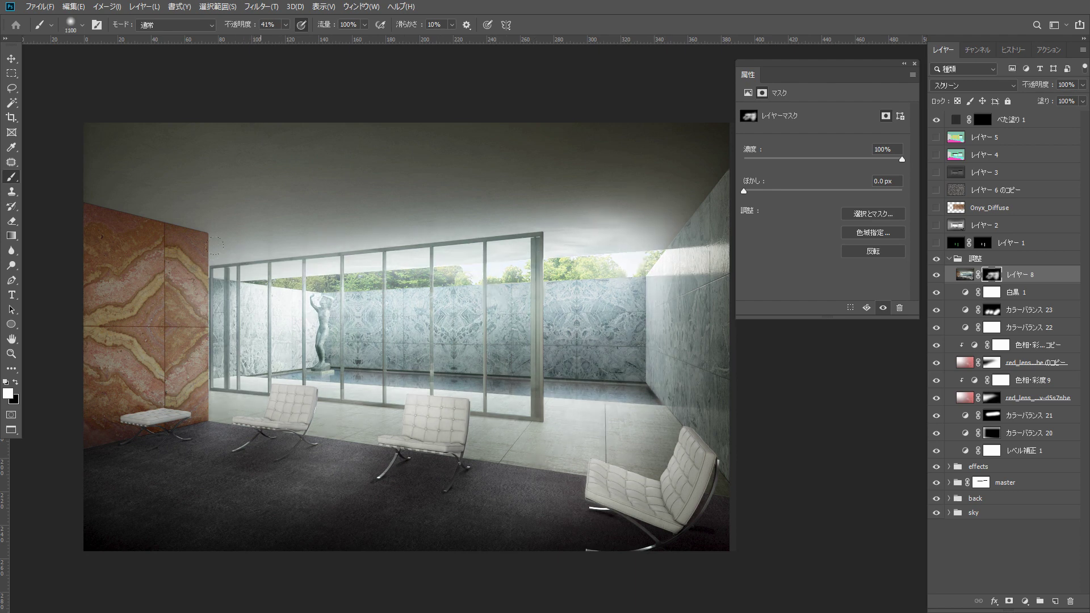
Extend the glow down the stone wall to the terrace floor and reduce the blurred layer's opacity
drag(636, 309, 582, 449)
click(1083, 85)
drag(1083, 99, 1061, 101)
drag(527, 390, 526, 396)
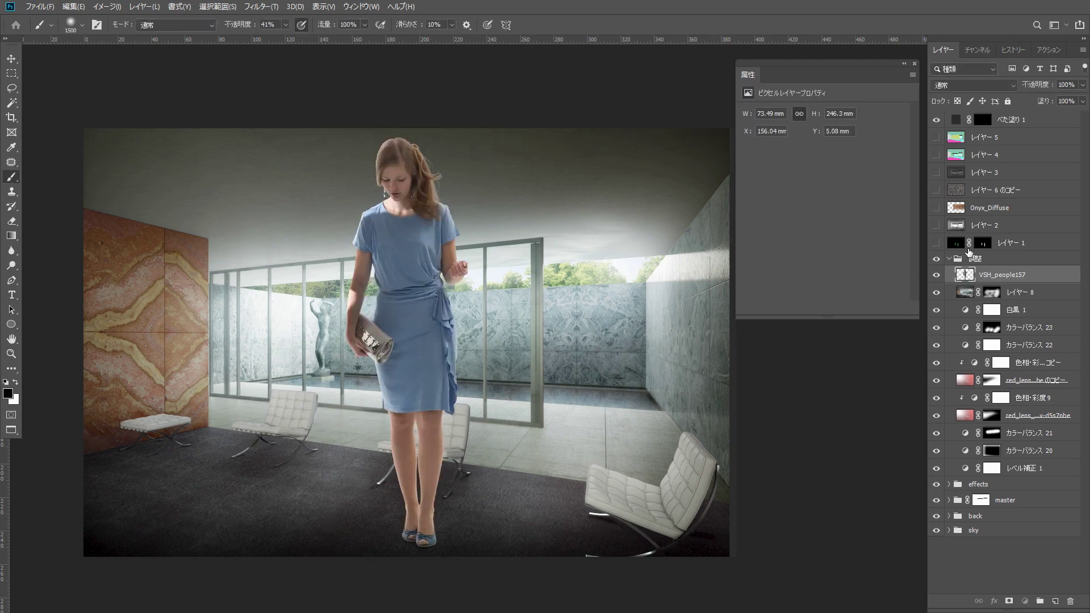
Move the VSH_people157 layer out of the 調整 group, directly above it
click(936, 244)
click(936, 244)
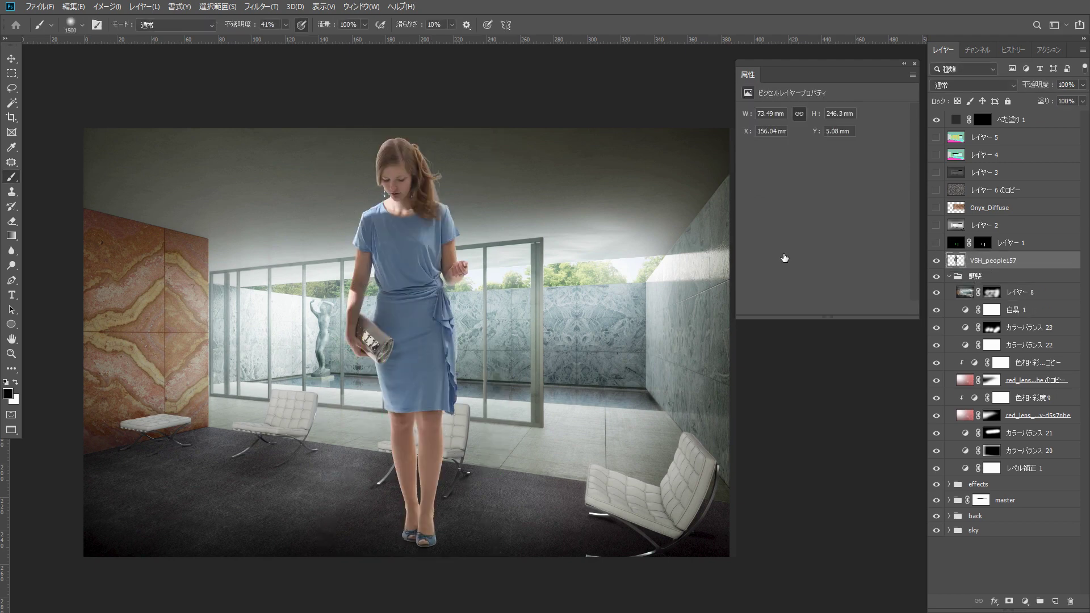
Hide the woman's layer and draw four perspective lines with the Line tool across the room to find the horizon
click(1054, 601)
right_click(11, 325)
click(54, 370)
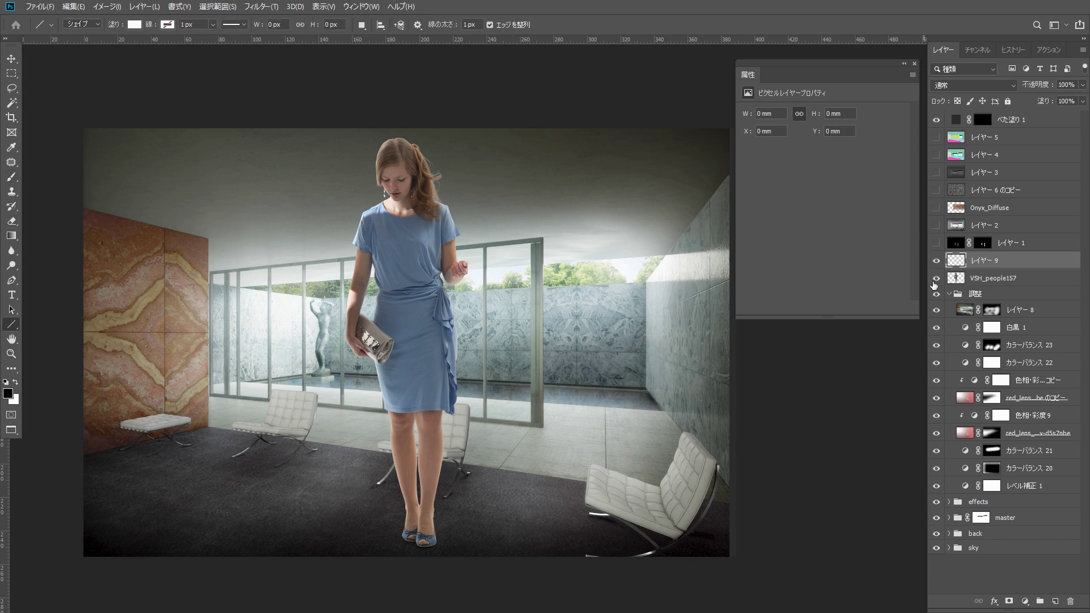
click(936, 279)
drag(81, 209, 800, 380)
mouse_move(96, 450)
mouse_down()
mouse_move(857, 251)
mouse_move(788, 260)
mouse_move(795, 284)
mouse_up()
drag(711, 182, 689, 183)
drag(707, 177, 433, 514)
drag(707, 487, 471, 222)
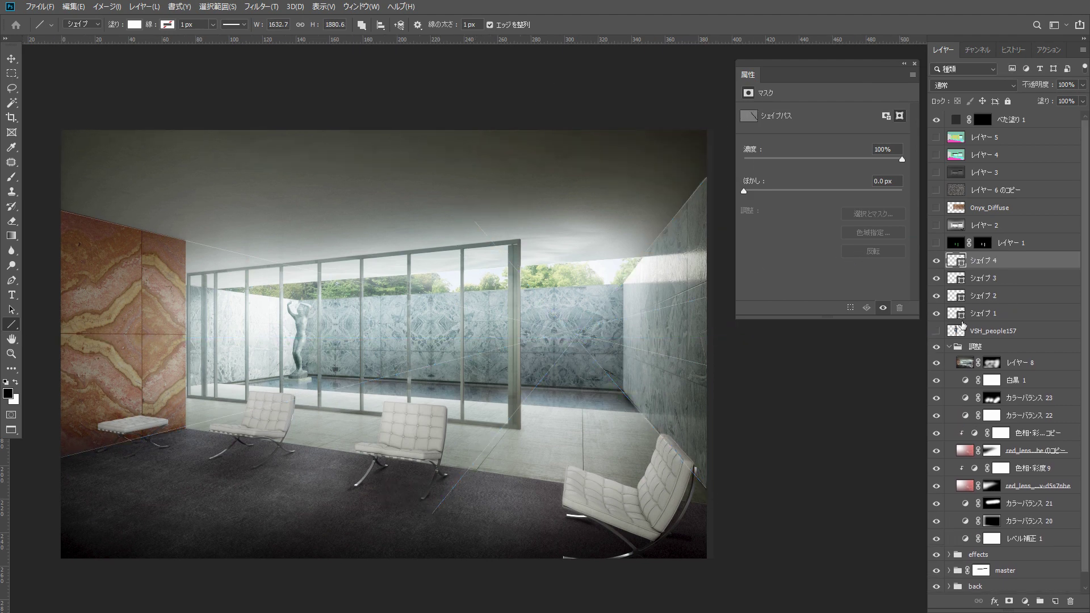
Delete the perspective line shapes and show the guides
shift+click(981, 296)
key(Delete)
key(ctrl+h)
Show the VSH_people157 layer again and put it in a new group above the 調整 group
click(937, 261)
click(949, 276)
key(ctrl+g)
Scale the woman down to perspective height and place her on the terrace between the glass frame and the stone wall
key(ctrl+t)
drag(463, 136, 590, 325)
key(Return)
key(u)
Rotate the woman by about 1.6° and fine-tune her placement beside the paving joint
key(ctrl+t)
key(ctrl+plus)
key(ctrl+plus)
key(ctrl+plus)
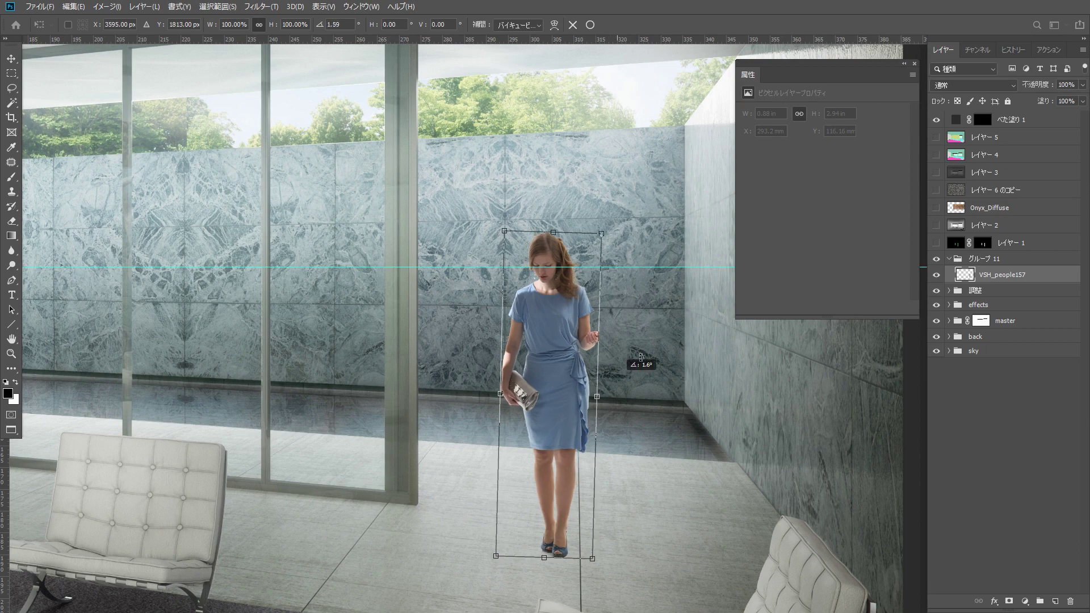
key(Return)
key(ctrl+0)
drag(336, 287, 331, 287)
key(ctrl+t)
drag(605, 335, 599, 324)
key(Return)
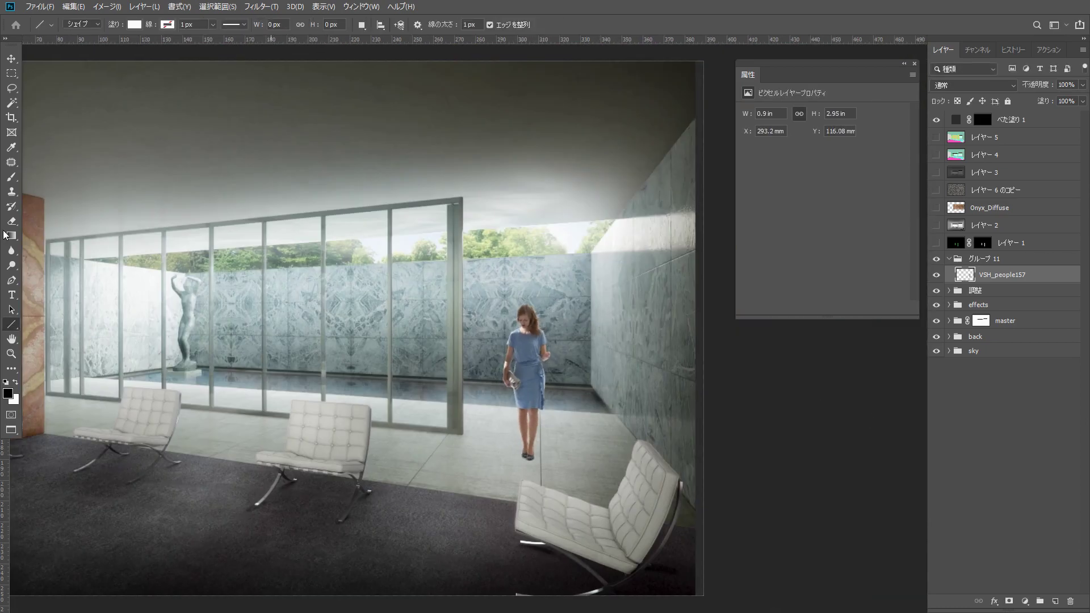
Paint a quick-mask selection with a small brush for the woman's shadow on the paving at her feet
click(11, 178)
scroll(512, 467, up, 4)
key(q)
key(bracketleft)
key(bracketleft)
key(bracketleft)
key(bracketleft)
key(bracketleft)
key(bracketleft)
key(bracketleft)
key(bracketleft)
key(bracketleft)
key(bracketleft)
key(bracketleft)
key(bracketleft)
key(bracketleft)
key(bracketleft)
key(bracketleft)
key(bracketleft)
key(bracketleft)
key(bracketleft)
key(bracketleft)
key(bracketleft)
mouse_move(574, 391)
mouse_down()
mouse_move(562, 418)
mouse_move(584, 443)
mouse_up()
key(q)
Add a masked Curves adjustment below the woman's layer, darkening the shadow's midtones and lowering the white output to 208
click(1025, 600)
click(1051, 458)
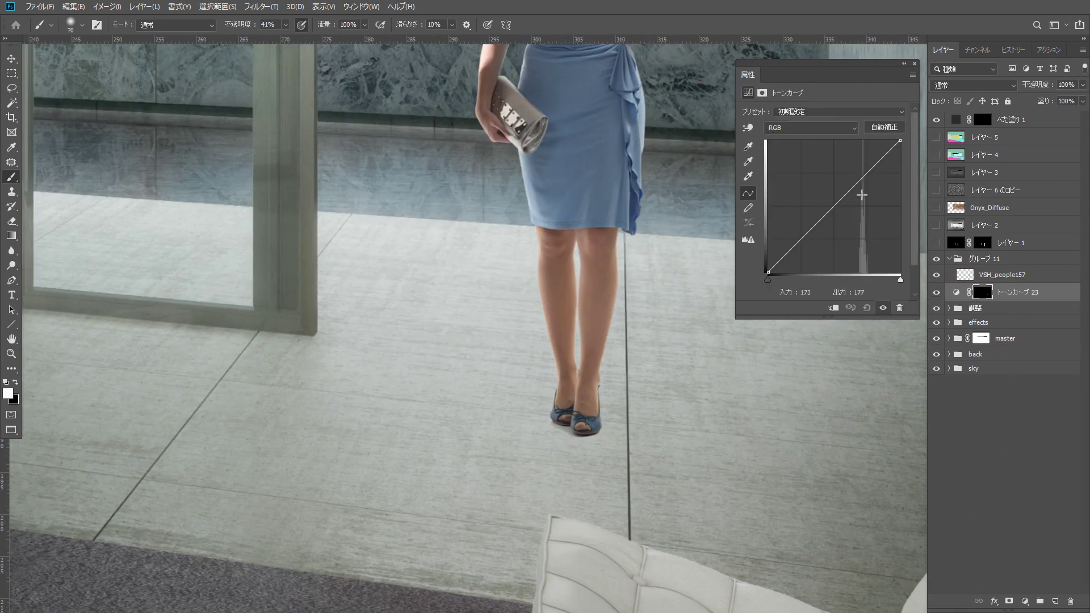
drag(862, 180, 863, 214)
drag(900, 140, 899, 165)
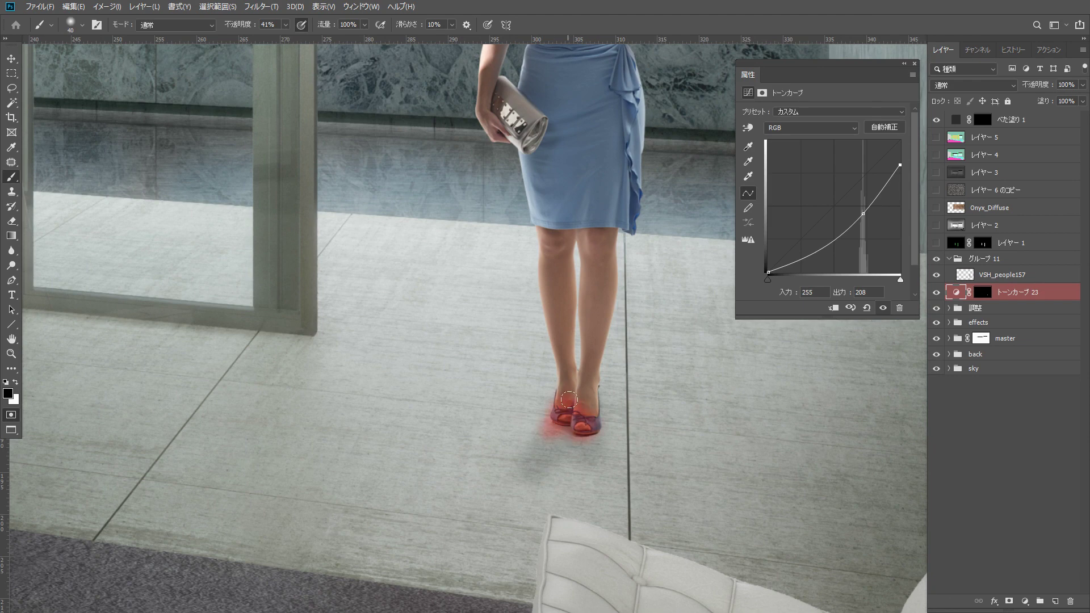
Add a second Curves adjustment for the masked area close to the shoes, with a point at input 160, output 89
key(q)
click(1025, 601)
click(1050, 458)
drag(850, 190, 850, 225)
Mask the contact area under the shoe soles and add a third darkening Curves adjustment with a point at input 110, output 43
key(q)
key(x)
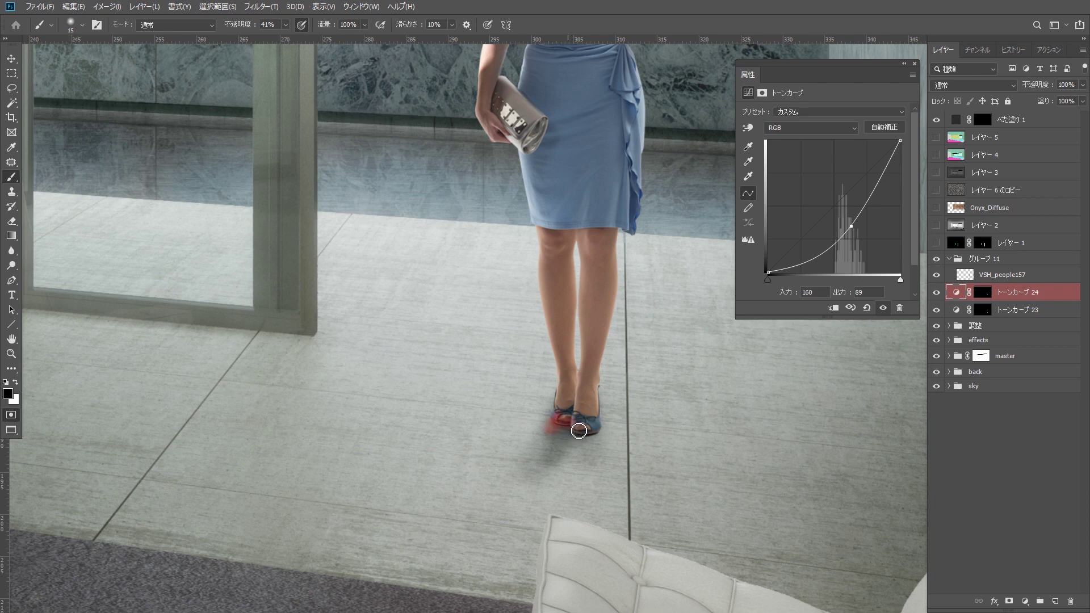
key(q)
key(x)
click(1025, 601)
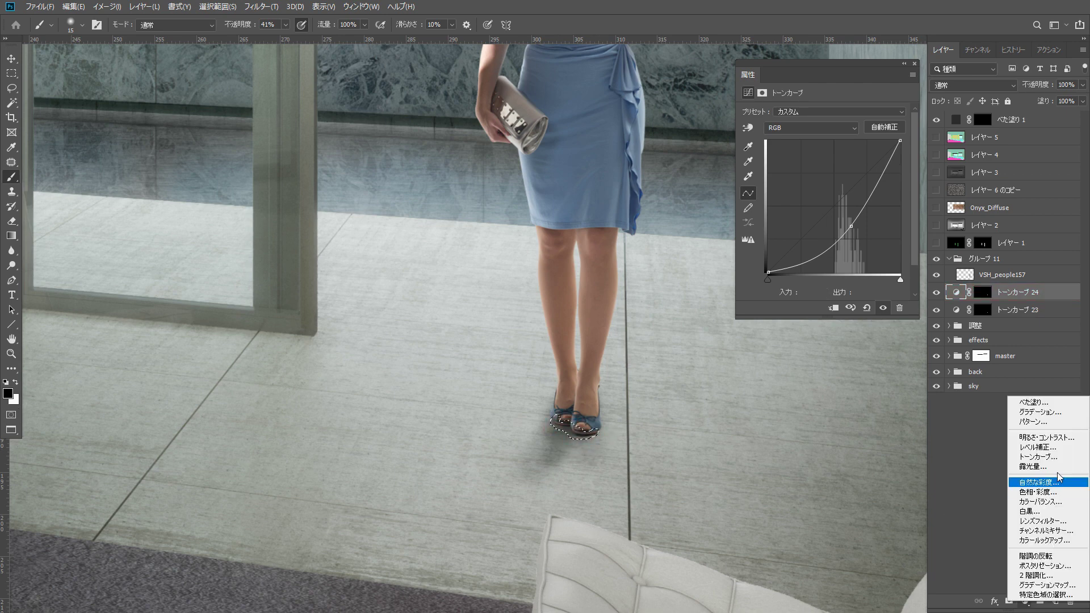
click(1050, 457)
drag(900, 140, 900, 197)
drag(825, 241, 825, 251)
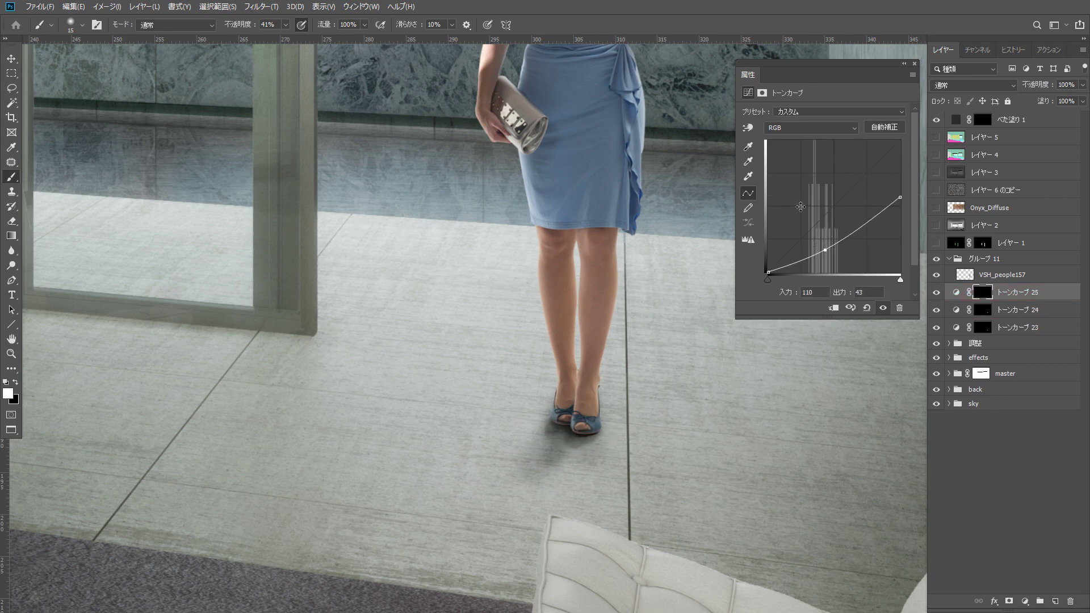
Repaint the mask of Curves layer 23 with a larger brush to extend and soften the shadow across the paving in front of the shoes
key(bracketright)
key(bracketright)
key(bracketright)
key(bracketright)
key(x)
click(982, 310)
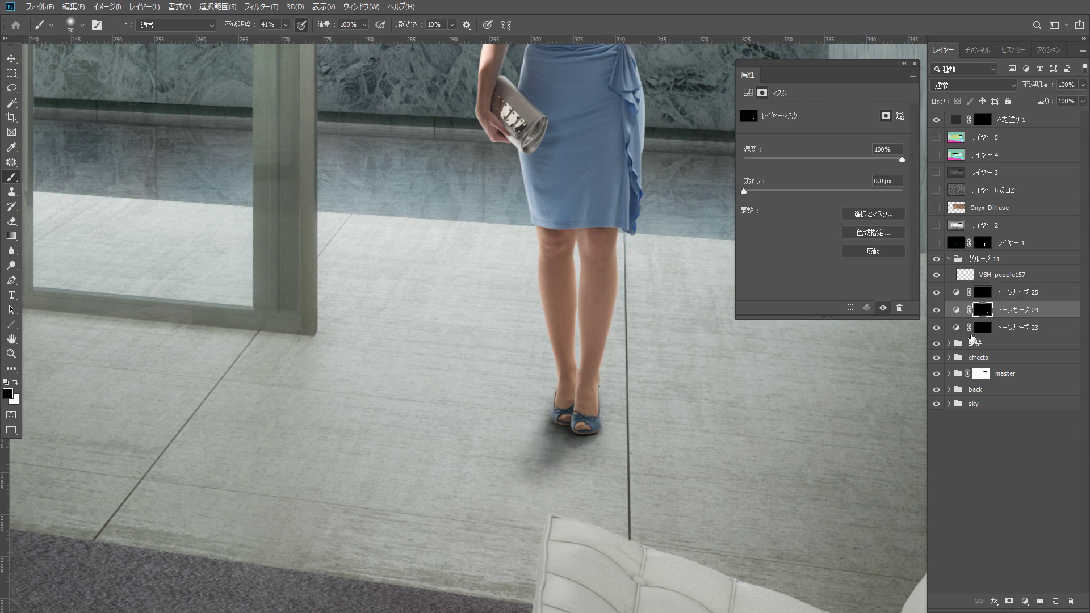
click(977, 328)
key(x)
drag(552, 432, 511, 512)
drag(528, 448, 495, 552)
key(ctrl+z)
key(x)
mouse_move(534, 442)
mouse_down()
mouse_move(518, 509)
mouse_move(529, 500)
mouse_move(509, 539)
mouse_up()
key(x)
key(bracketright)
key(bracketright)
key(bracketright)
drag(661, 460, 508, 562)
key(ctrl+z)
key(x)
drag(555, 495, 512, 508)
Lighten the contact shadow's Curves layer 25 by raising its midtones and setting the white output to 171, comparing with and without it
key(ctrl+0)
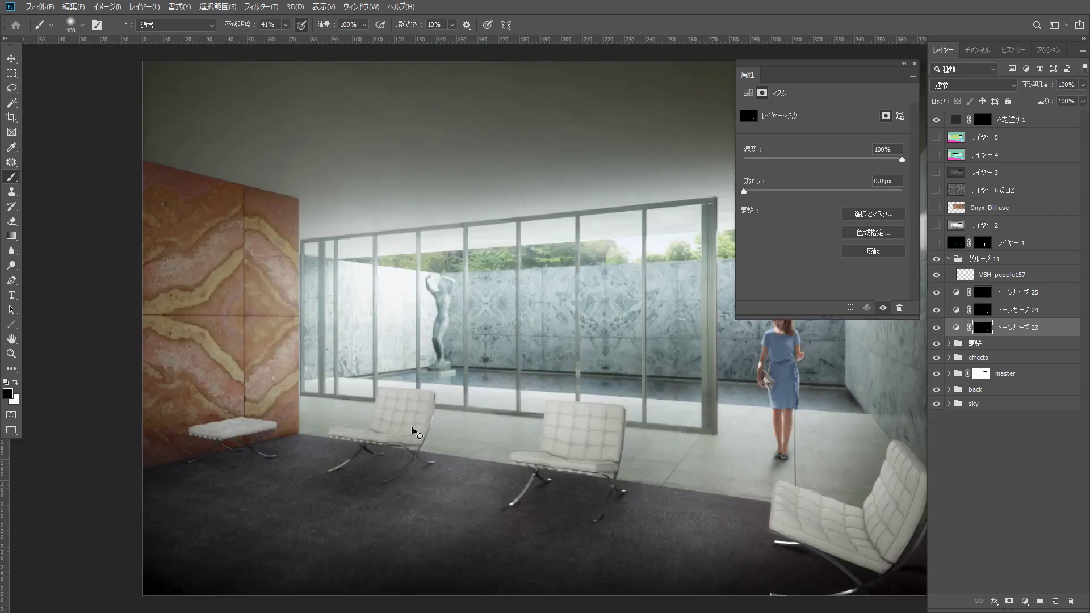
space+drag(592, 312, 380, 320)
click(1002, 294)
drag(937, 293, 939, 312)
drag(823, 250, 836, 235)
drag(899, 198, 904, 185)
drag(937, 292, 940, 310)
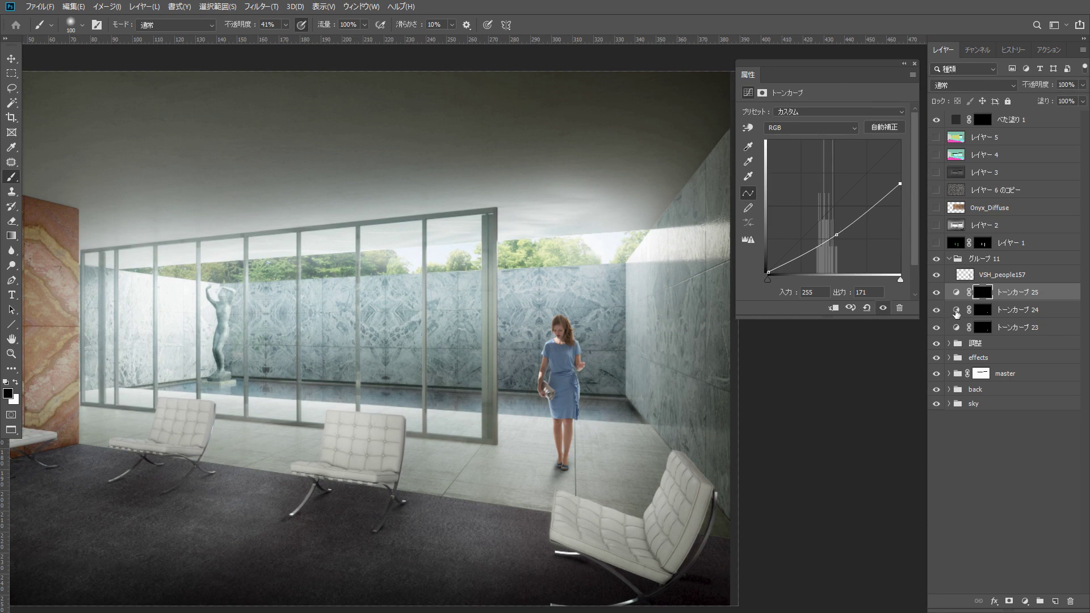
Lighten the midtones of Curves layers 24 and 23 to soften the woman's floor shadow
click(958, 312)
drag(849, 227, 825, 224)
click(956, 327)
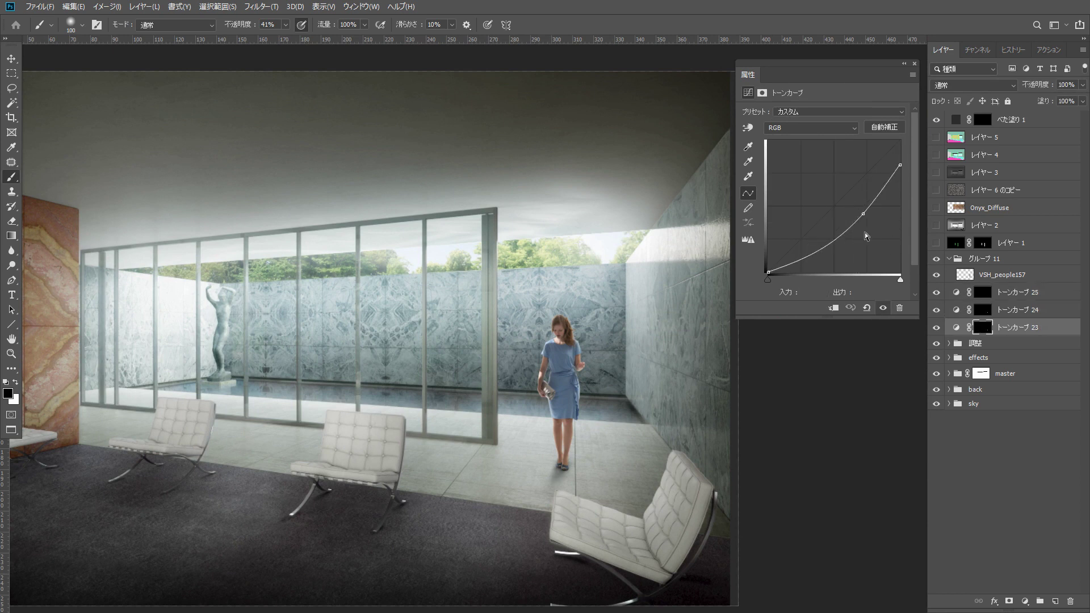
drag(903, 164, 903, 165)
drag(851, 207, 854, 208)
Try to turn a quick mask of the woman's silhouette into a floor shadow by flipping it down from her feet and skewing it
ctrl+click(965, 275)
key(q)
key(ctrl+t)
drag(561, 314, 497, 563)
drag(497, 314, 520, 513)
key(Return)
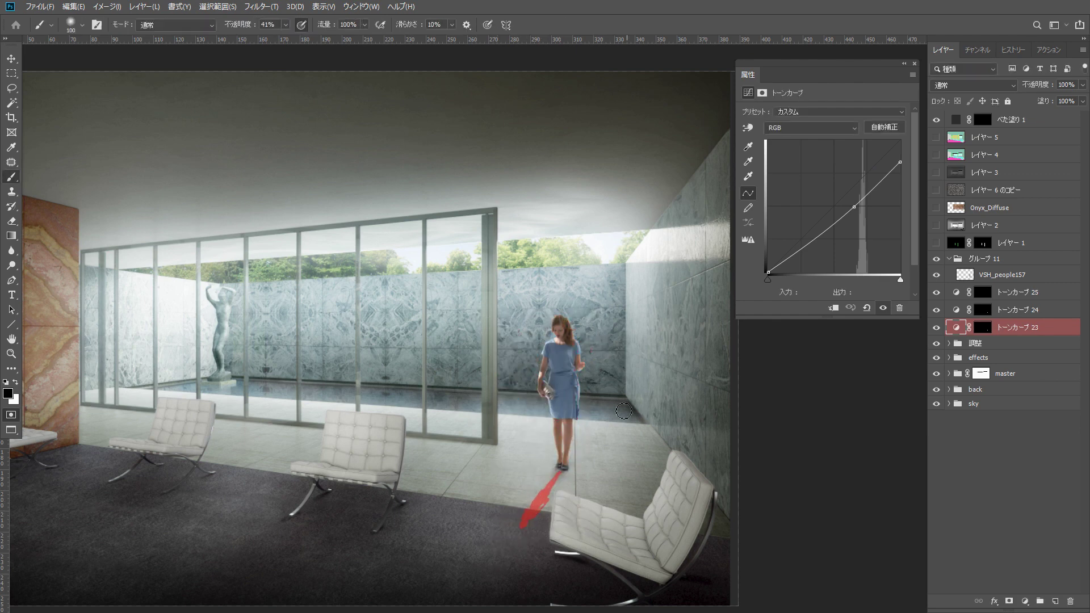
key(ctrl+t)
click(970, 277)
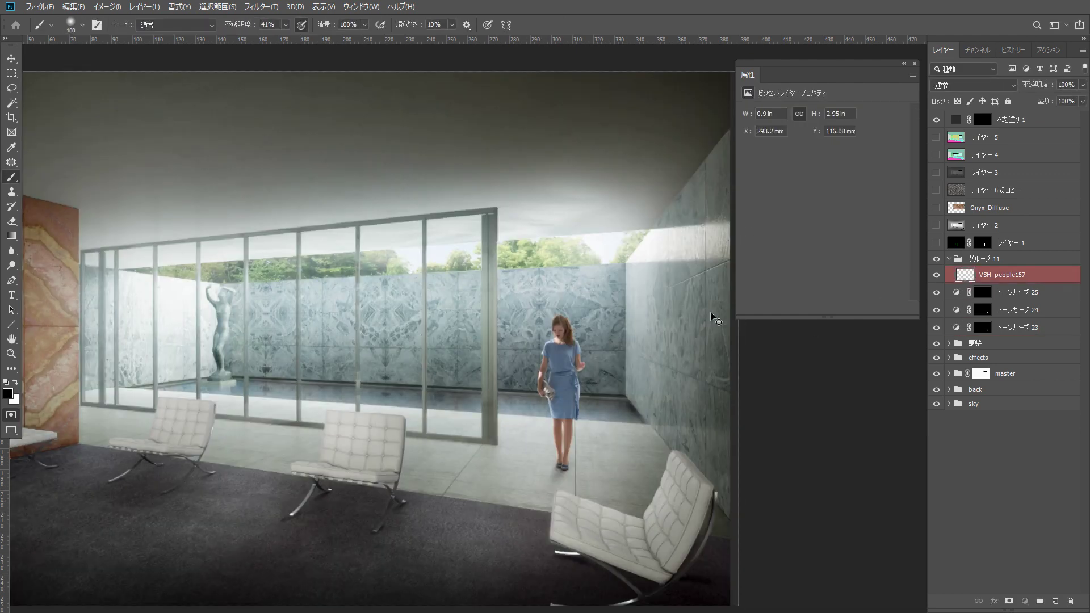
key(ctrl+t)
key(Return)
key(ctrl+s)
key(Return)
key(Return)
Transform the silhouette quick mask to 117.76% width, −34.38% height and about −42° skew from her feet, and soften it with Motion Blur
key(q)
key(ctrl+t)
drag(562, 424, 528, 532)
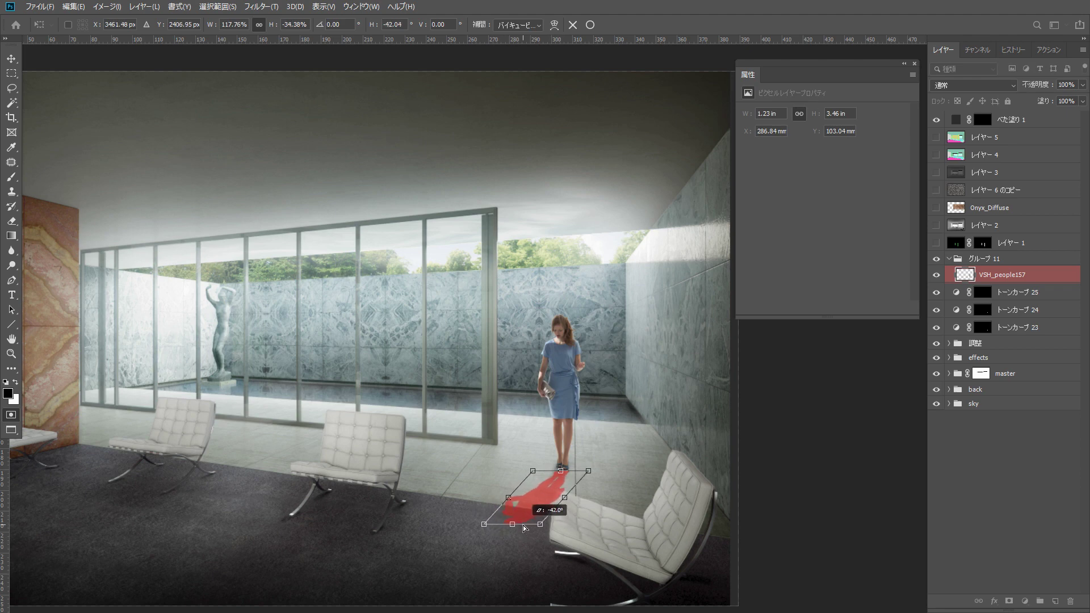
key(Return)
click(260, 6)
mouse_move(313, 179)
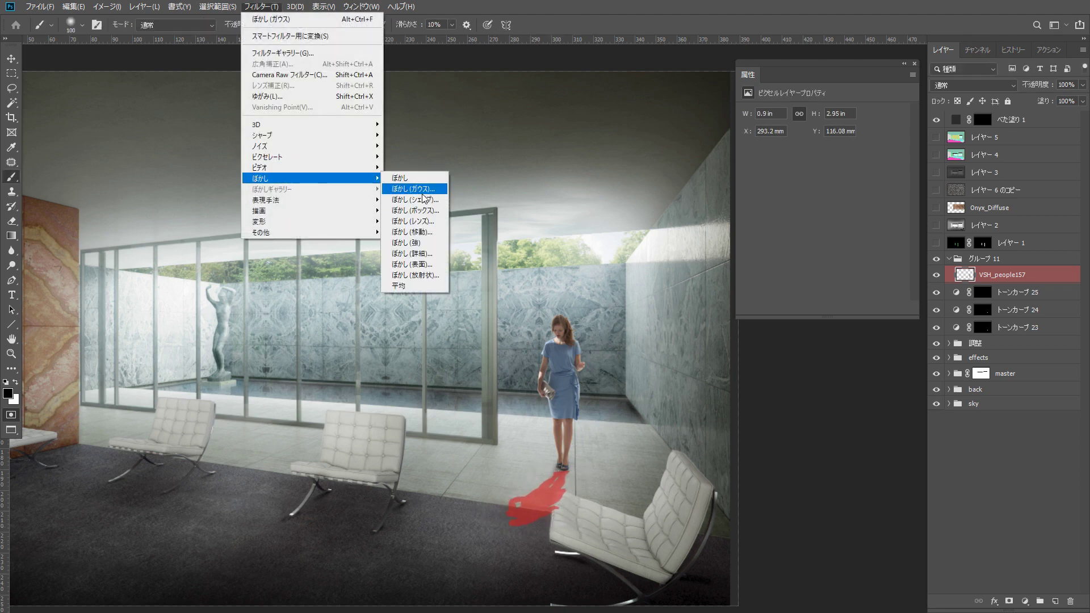
click(421, 232)
click(508, 351)
Fade the silhouette mask with a gradient between its far end and the woman's feet, and turn it into a selection
click(12, 237)
key(q)
key(q)
drag(547, 523, 556, 471)
key(ctrl+z)
key(x)
key(q)
Add a Curves adjustment from the silhouette selection with a point at input 144, output 90, and place it below the woman's layer
click(1025, 601)
click(1031, 458)
drag(860, 176, 842, 225)
drag(572, 468, 592, 444)
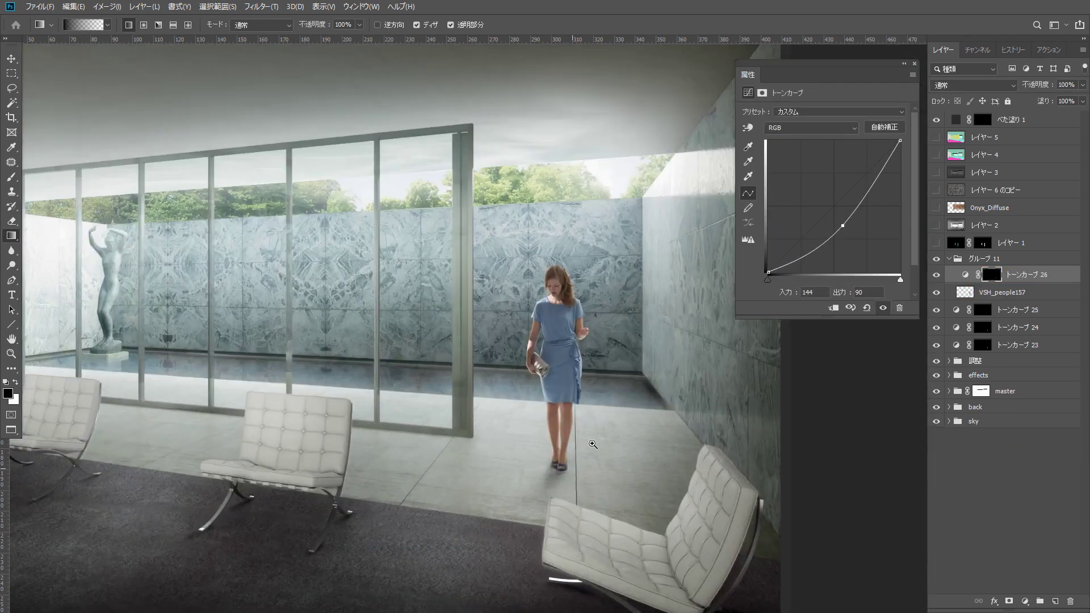
click(981, 293)
drag(968, 278, 992, 300)
Hide the woman's layer and paste a merged copy of the scene above it
click(936, 275)
ctrl+click(966, 276)
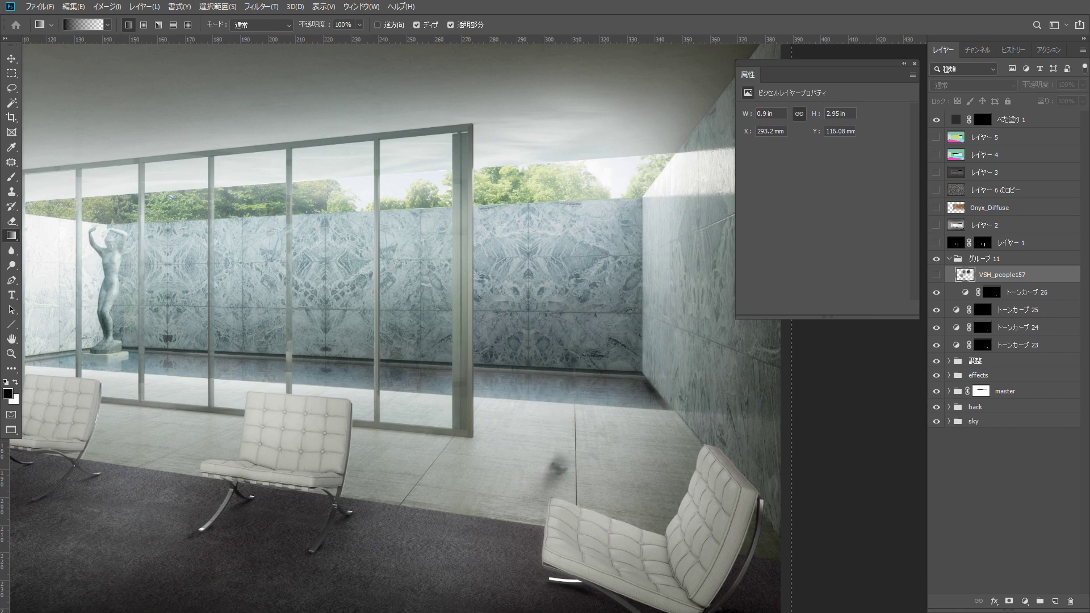
key(ctrl+v)
Apply a 15-pixel Gaussian Blur to the pasted scene and clip it to the visible woman's layer at 32% opacity
click(259, 8)
mouse_move(266, 178)
click(402, 189)
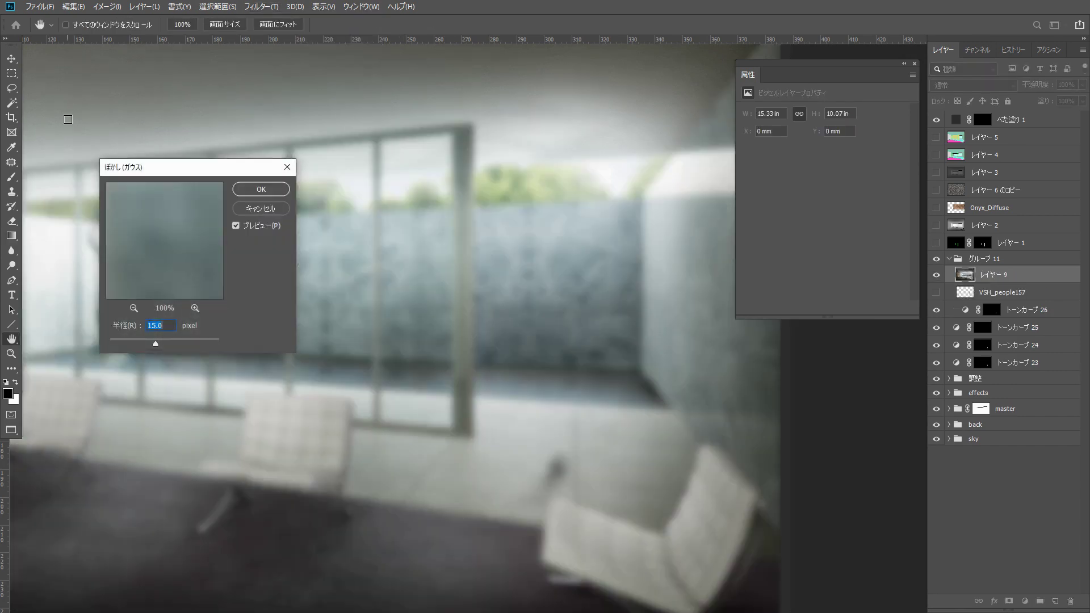
key(Return)
key(g)
click(1082, 85)
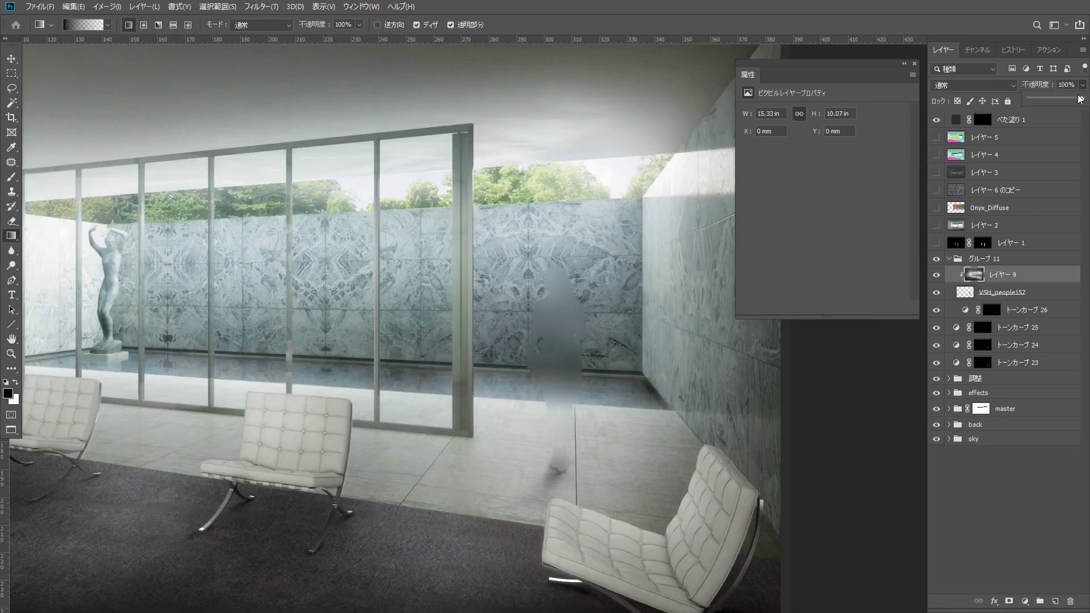
Paint a soft quick-mask selection around the woman's head, shoulders and both sides of her upper body
key(b)
key(x)
key(q)
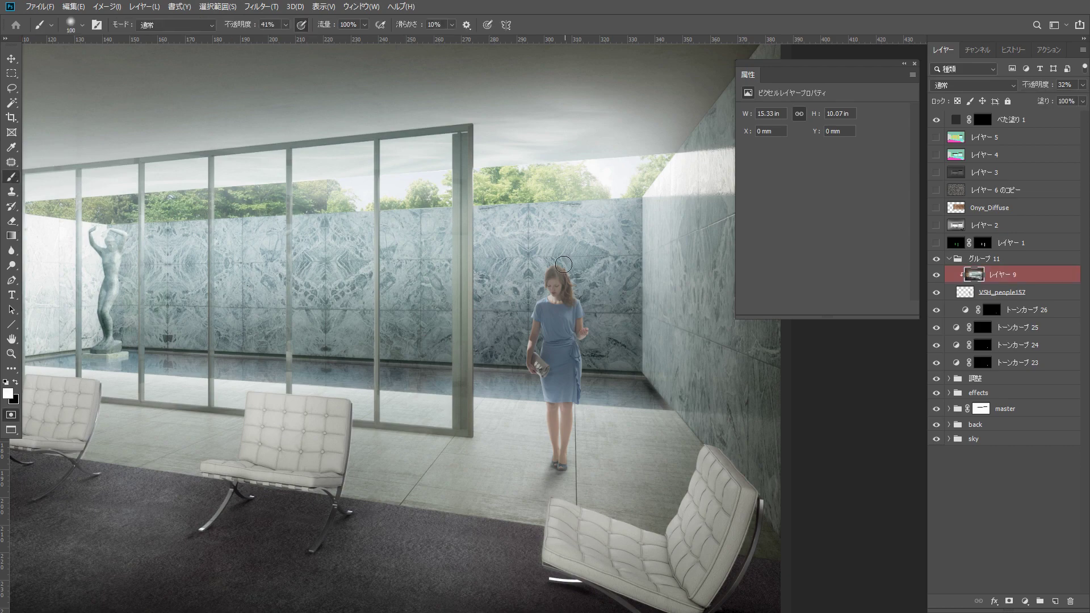
drag(555, 292, 616, 293)
key(x)
drag(568, 213, 495, 374)
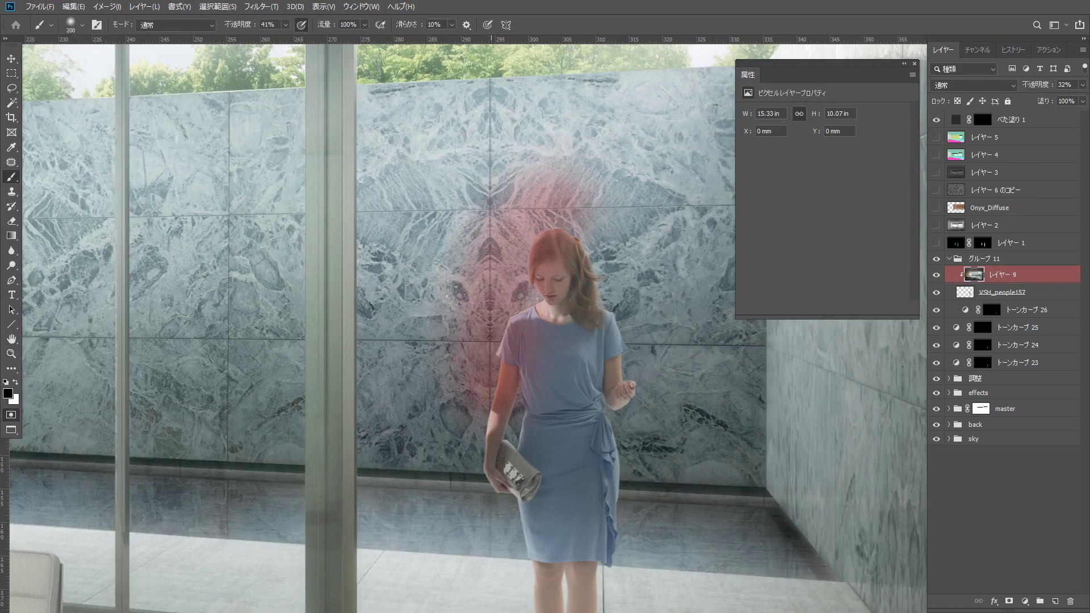
drag(607, 244, 649, 445)
drag(647, 449, 666, 270)
key(bracketleft)
key(bracketleft)
key(bracketleft)
key(q)
Add a Color Balance adjustment for the selection with midtones −2, 0, −16, set its blending to Lighten, and clip it to the woman
click(1025, 601)
click(975, 484)
click(972, 85)
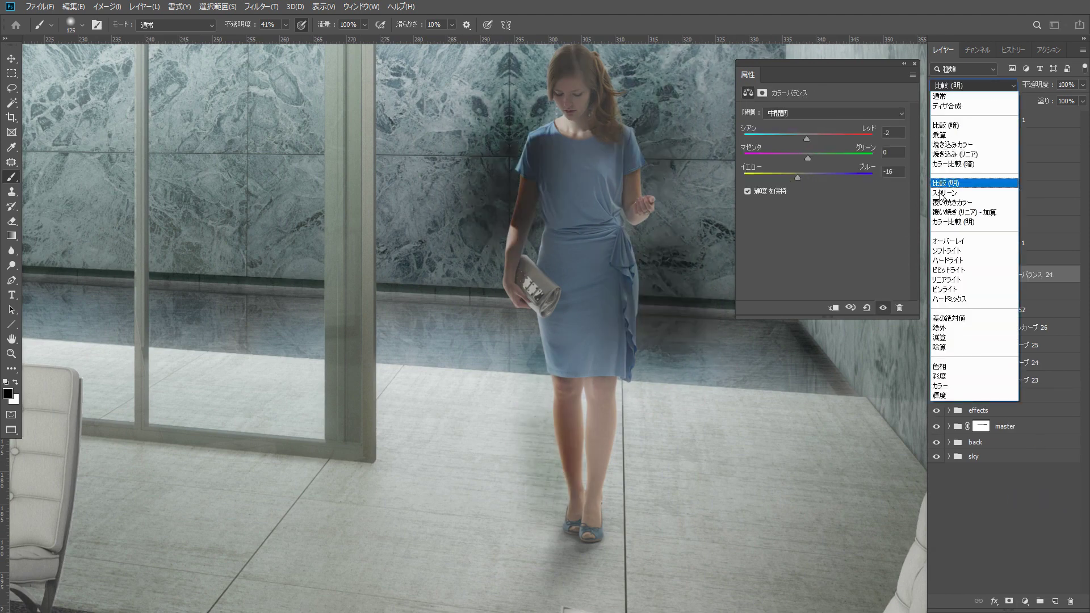
click(965, 182)
click(968, 285)
alt+click(968, 284)
Lower the woman's layer opacity to 92% and check her against the whole scene
click(966, 310)
click(1082, 85)
drag(1081, 99, 1073, 101)
click(573, 115)
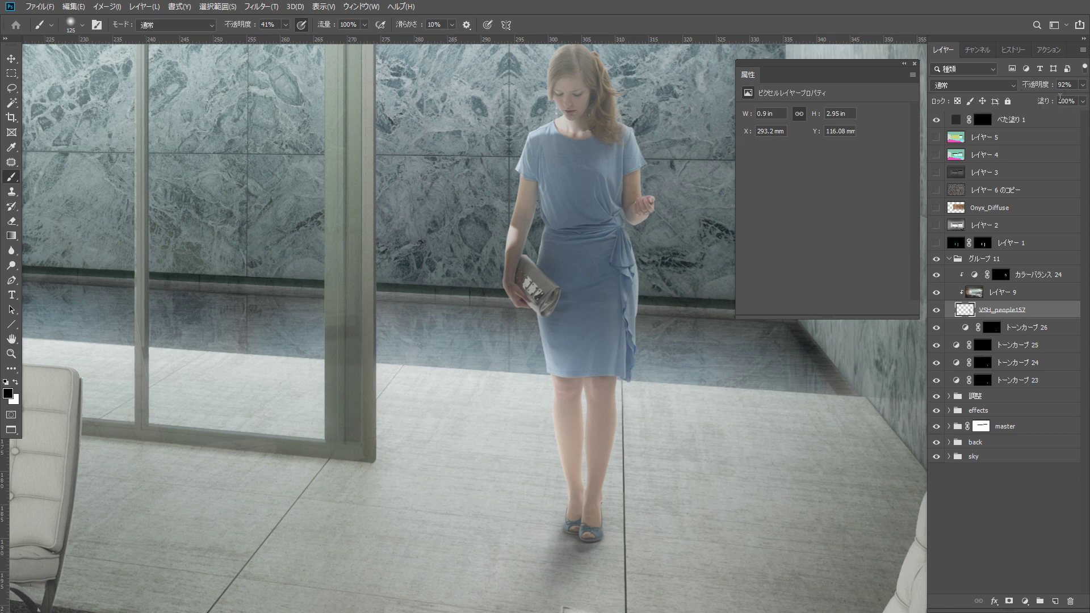
drag(573, 115, 555, 139)
key(ctrl+minus)
key(ctrl+minus)
key(ctrl+minus)
key(ctrl+minus)
drag(514, 236, 484, 241)
Collapse the woman's group and move the three shadow Curves layers 23, 24 and 25 into it
click(949, 259)
click(1011, 258)
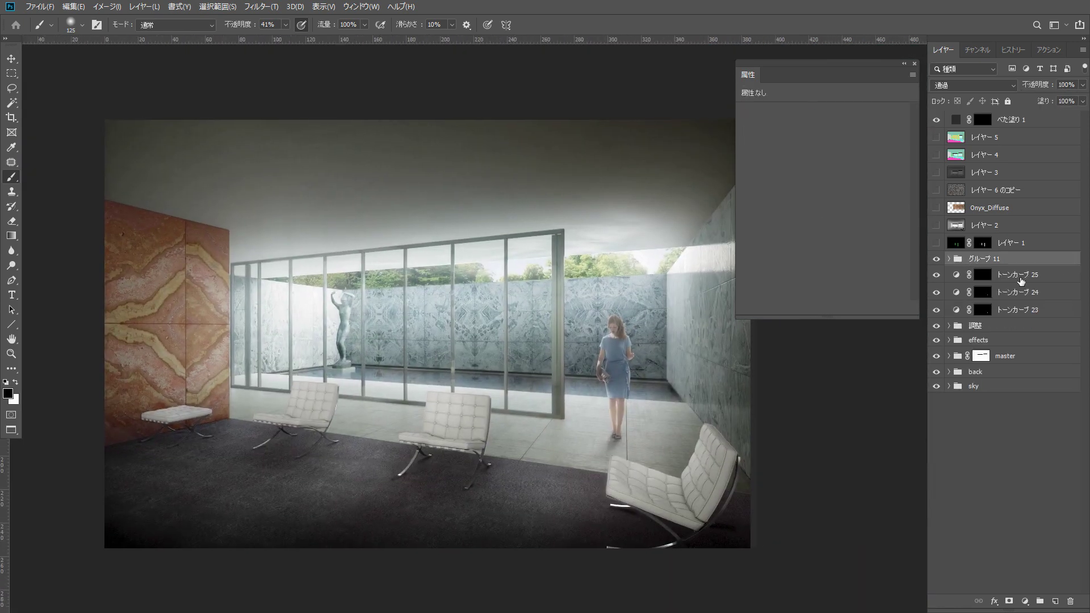
key(ctrl+a)
click(959, 275)
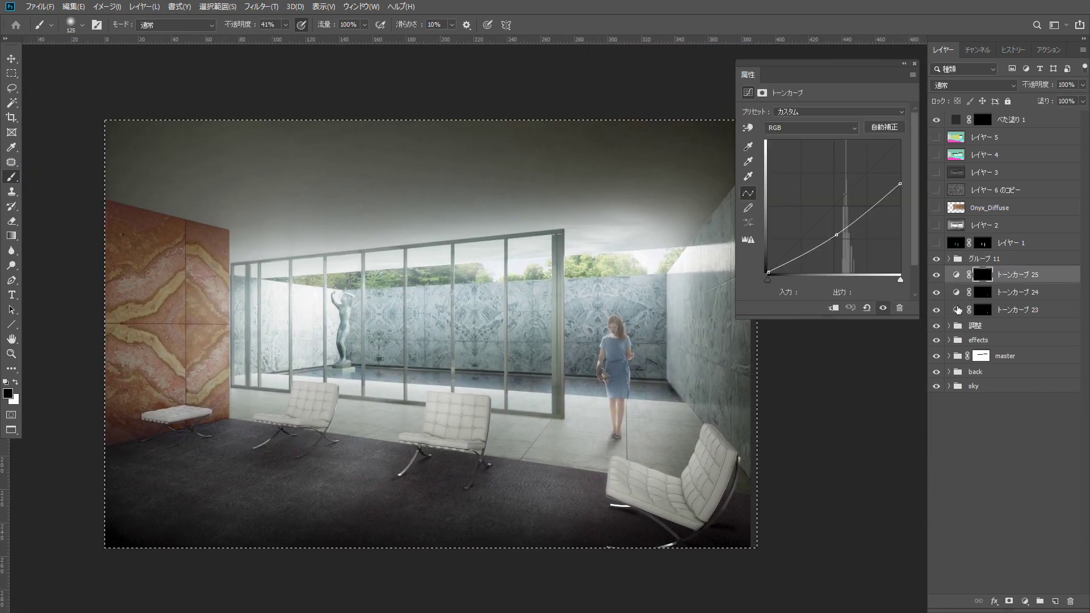
shift+click(961, 309)
drag(960, 310, 977, 260)
Hide the solid colour fill layer and paste a merged copy of the whole image above the woman's group
click(936, 120)
key(ctrl+shift+c)
key(ctrl+v)
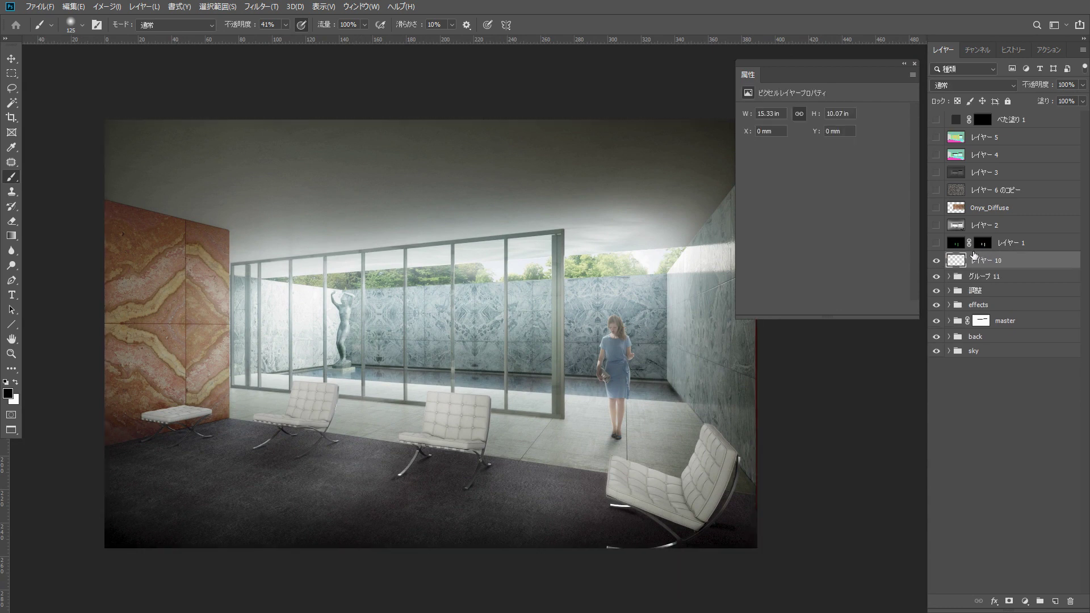
click(261, 6)
mouse_move(301, 178)
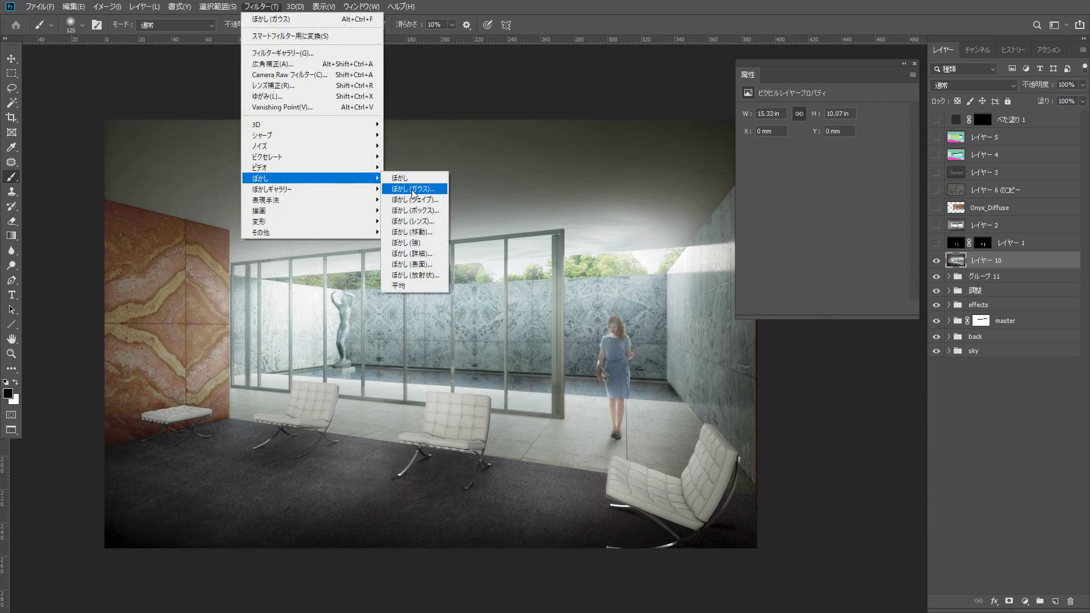
click(430, 225)
click(1008, 47)
Look through the hidden render passes, show the greyscale depth pass (レイヤー 2), and select its entire canvas for copying
click(965, 207)
click(957, 192)
click(936, 173)
click(955, 174)
click(936, 172)
click(936, 225)
click(952, 228)
key(ctrl+a)
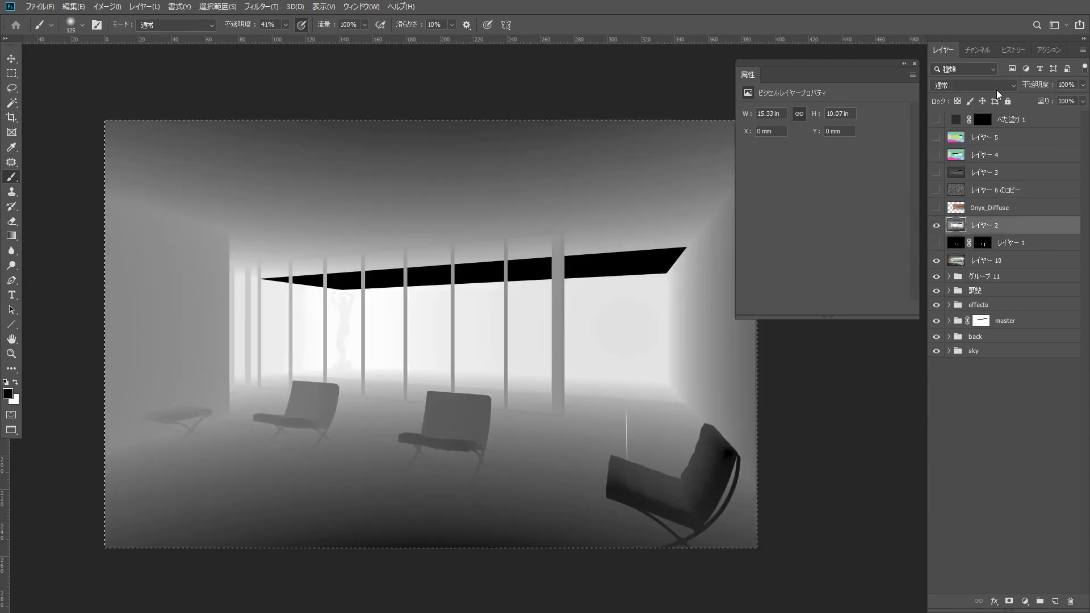
Paste the depth pass into a new alpha channel, return to the composite channels, and hide the depth layer
click(978, 50)
click(1054, 602)
key(ctrl+v)
click(960, 67)
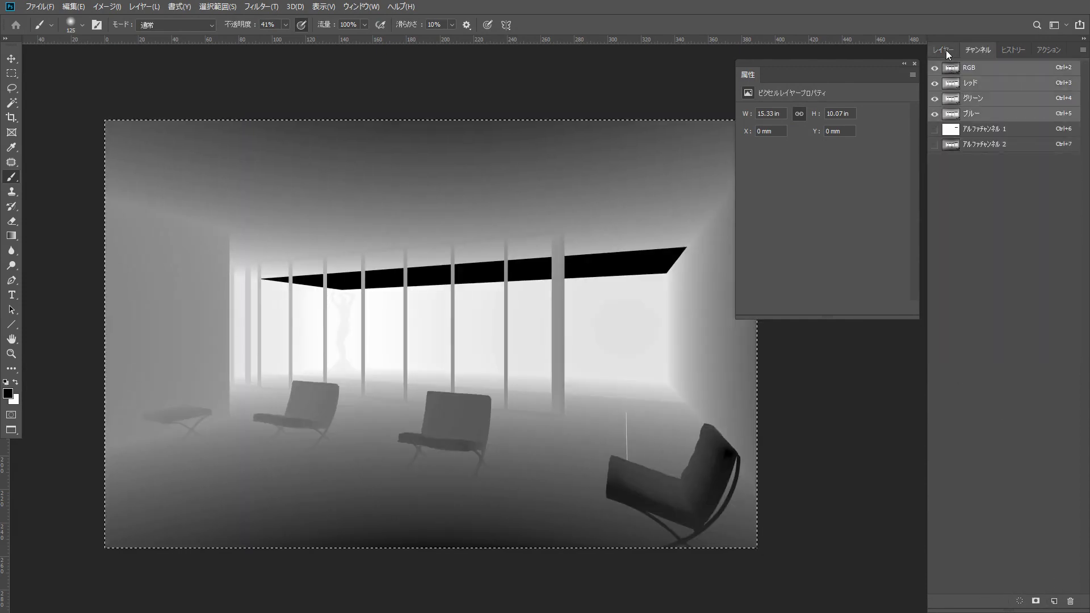
click(943, 49)
click(936, 225)
Apply a Lens Blur to the merged copy with アルファチャンネル 2 as depth source, testing focus points and focusing on the paving behind the chairs
click(261, 6)
mouse_move(302, 181)
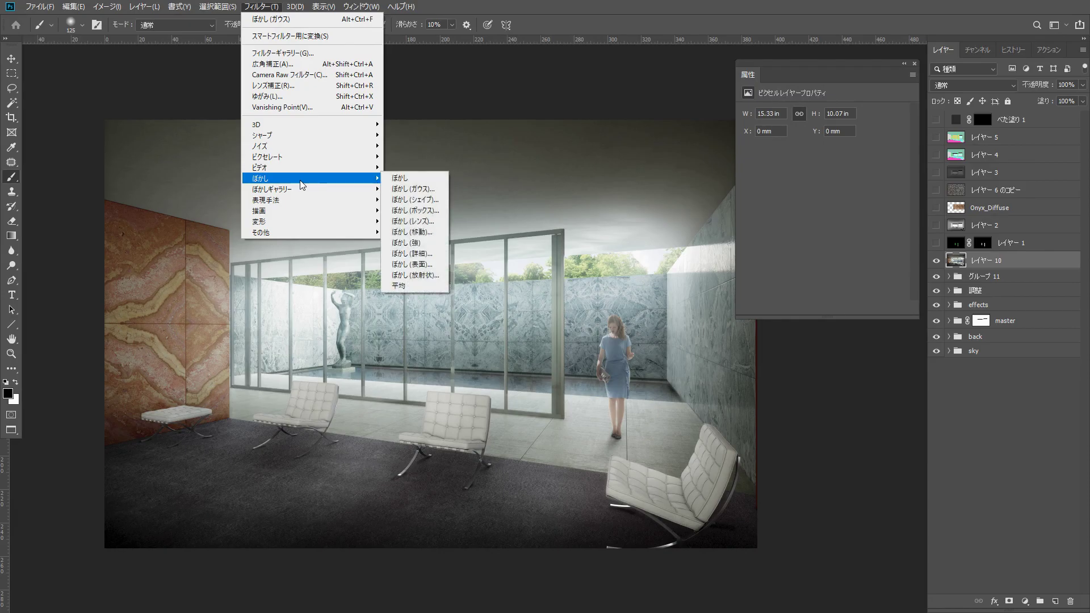
click(412, 221)
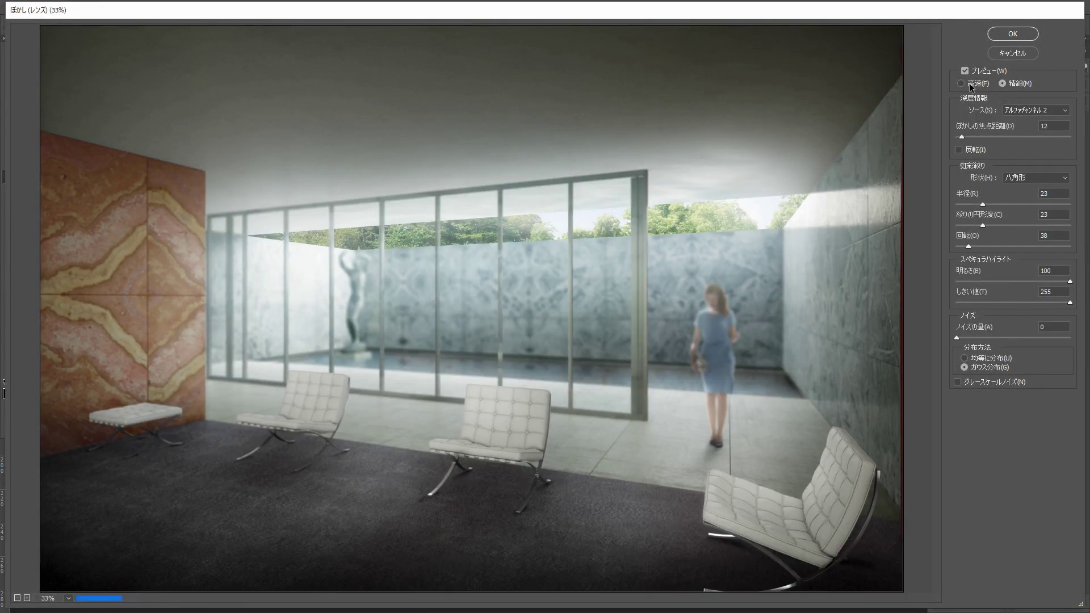
click(753, 402)
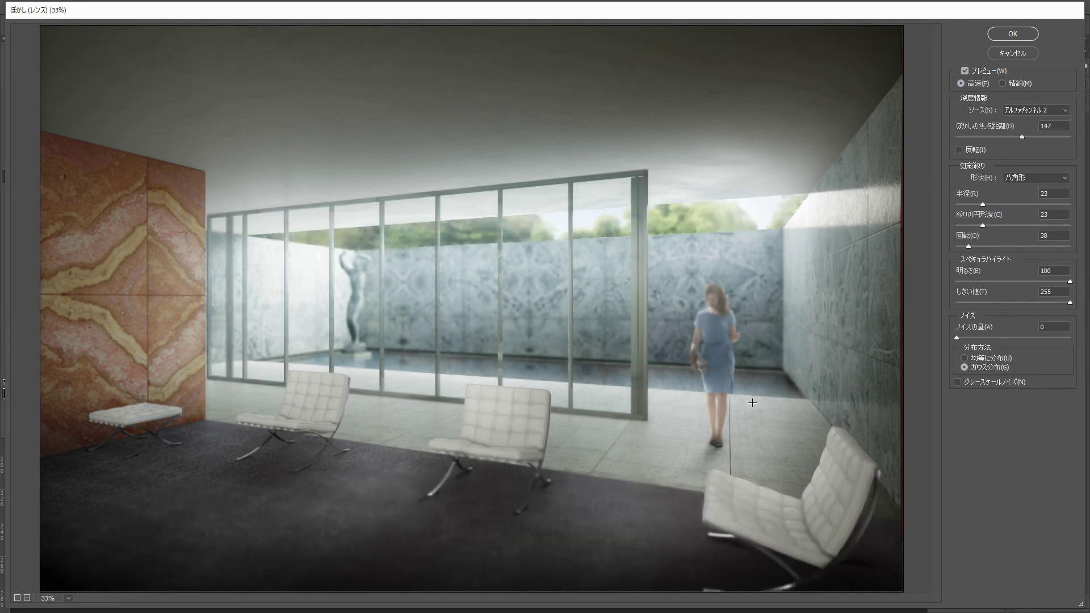
click(354, 277)
click(634, 296)
click(434, 337)
click(369, 404)
click(1013, 34)
Lower the lens-blurred layer's opacity to 71% and hide it
click(1083, 85)
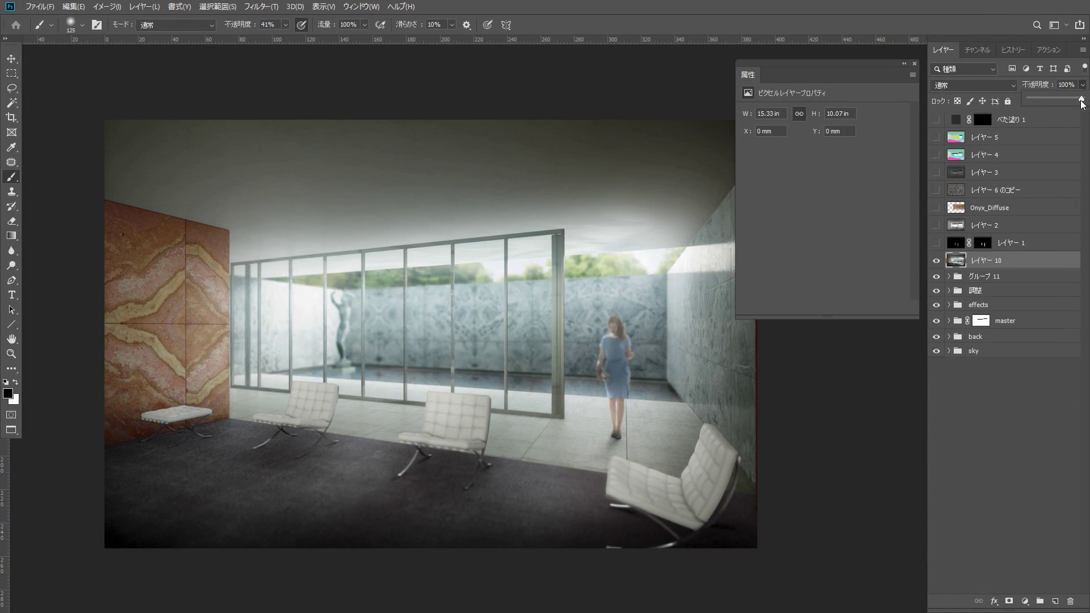
drag(1065, 99, 1067, 99)
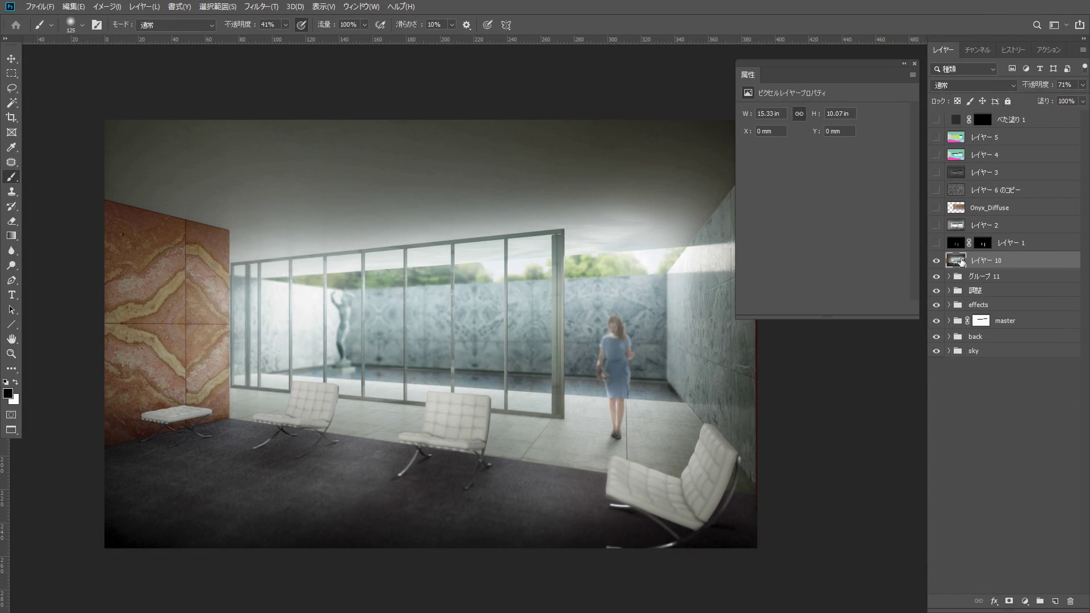
click(937, 262)
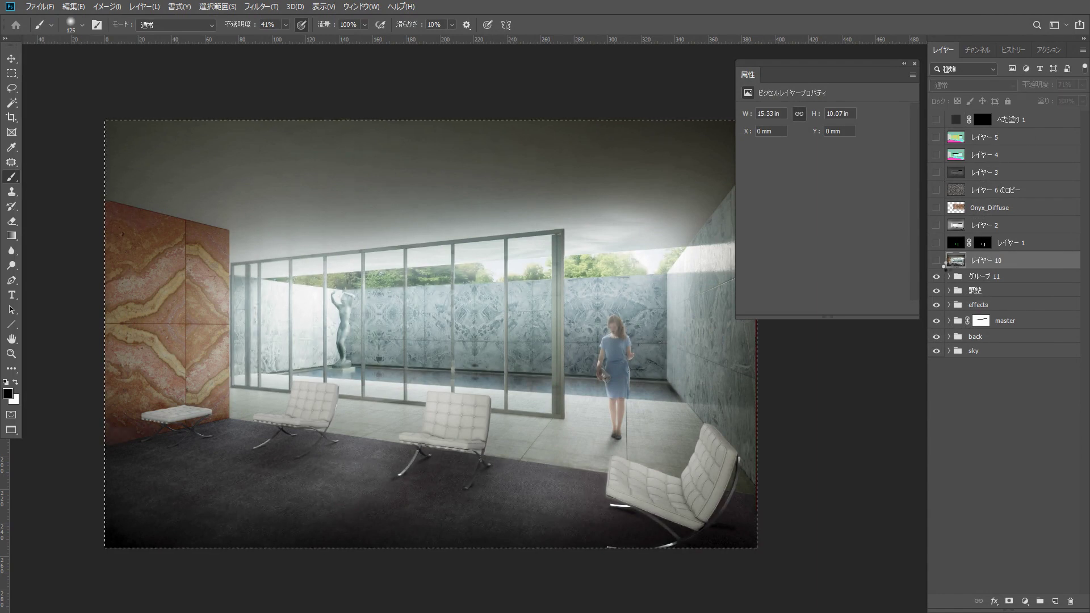
Paste the merged copy beneath the hidden blurred layer and apply a Lens Blur using アルファチャンネル 2, radius 23, focused near the statue at distance 218
key(ctrl+v)
drag(951, 265, 956, 284)
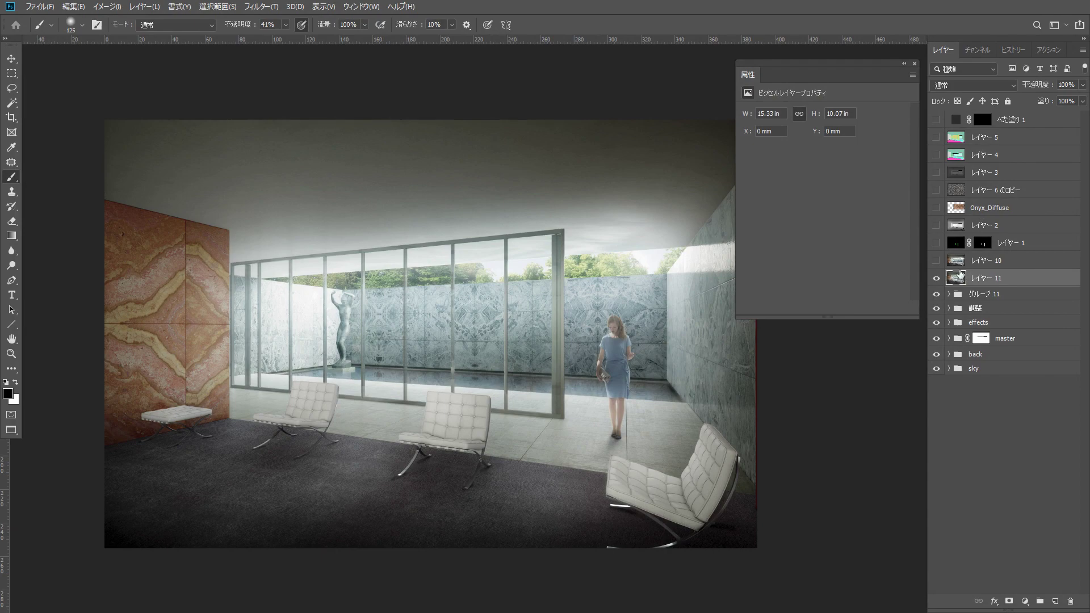
click(272, 8)
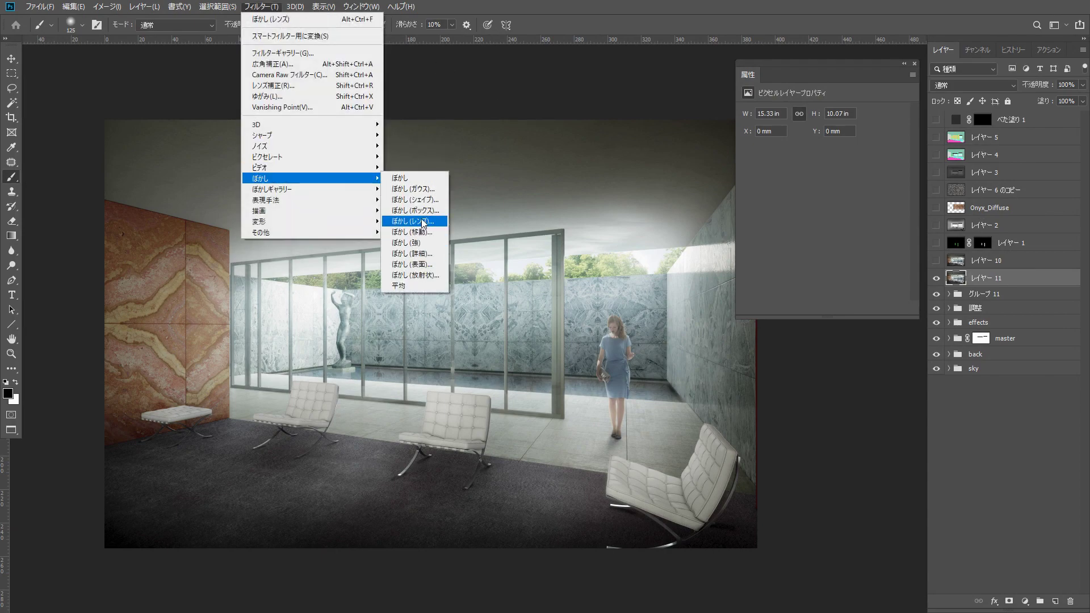
click(439, 237)
drag(1020, 136, 1031, 137)
click(1017, 84)
click(870, 506)
click(759, 420)
click(354, 280)
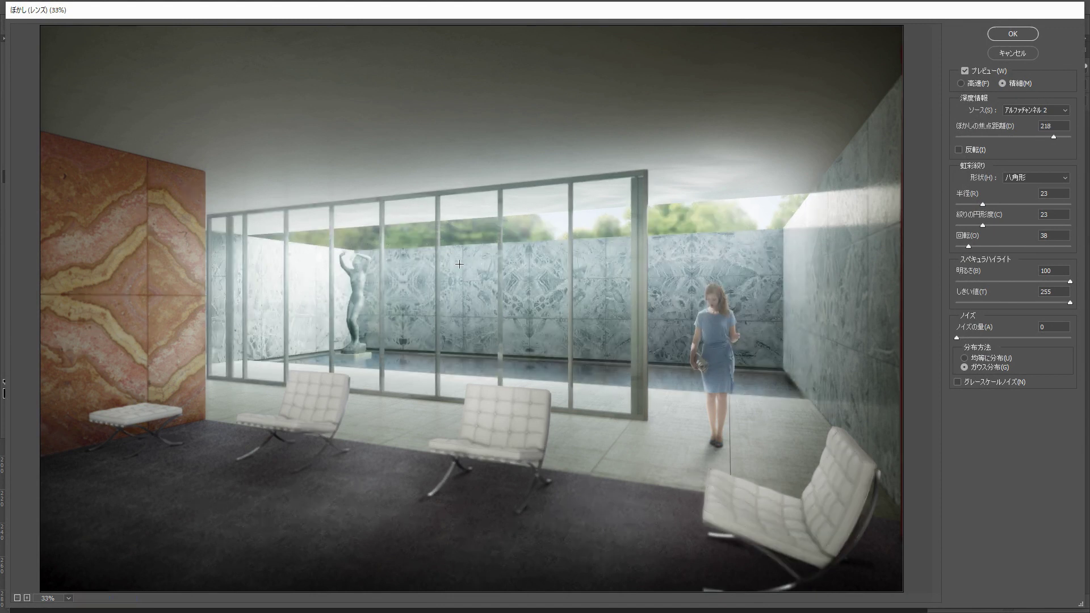
click(1018, 33)
Add a black-filled mask to the newly blurred layer and reveal the blur in the foreground with a 1400 px soft brush
drag(685, 497, 599, 412)
drag(599, 413, 675, 378)
click(1010, 601)
key(ctrl+a)
key(x)
key(Delete)
key(ctrl+d)
key(bracketright)
key(bracketright)
key(bracketright)
key(bracketright)
key(bracketright)
key(bracketright)
key(bracketright)
key(bracketright)
key(bracketright)
key(bracketright)
key(bracketright)
key(bracketright)
key(bracketright)
key(bracketright)
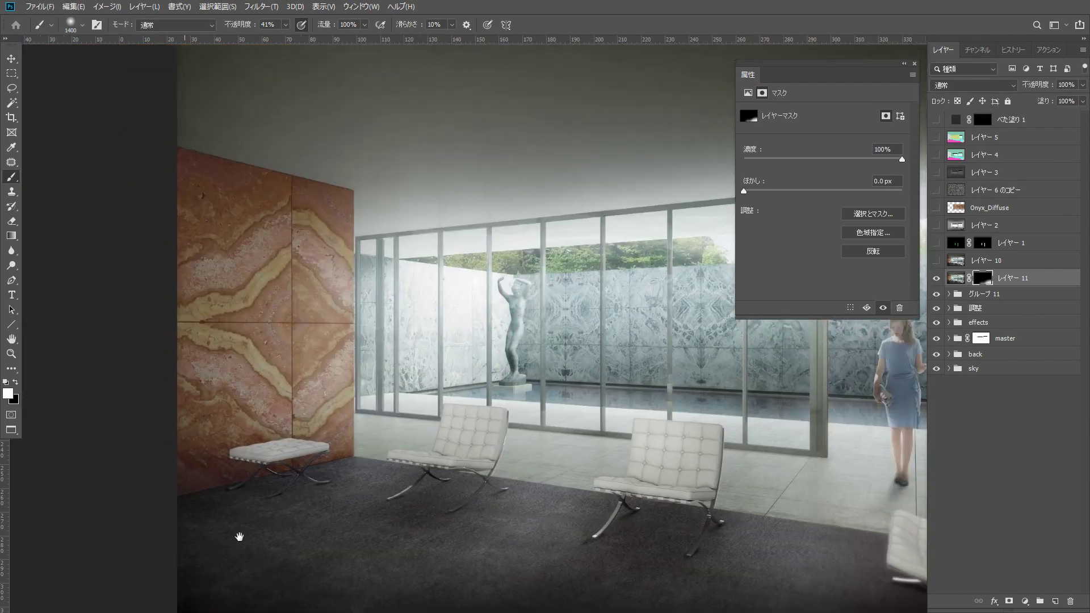
Lower the opacity of レイヤー 10 to 35%, hide it, and put the masked レイヤー 11 into its own group
click(953, 265)
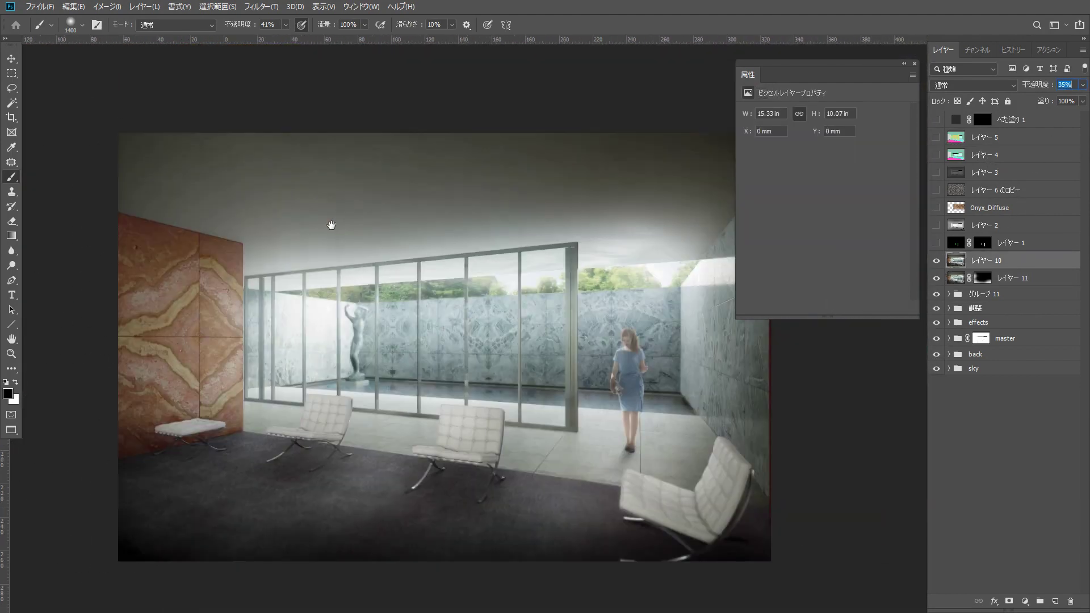
click(937, 260)
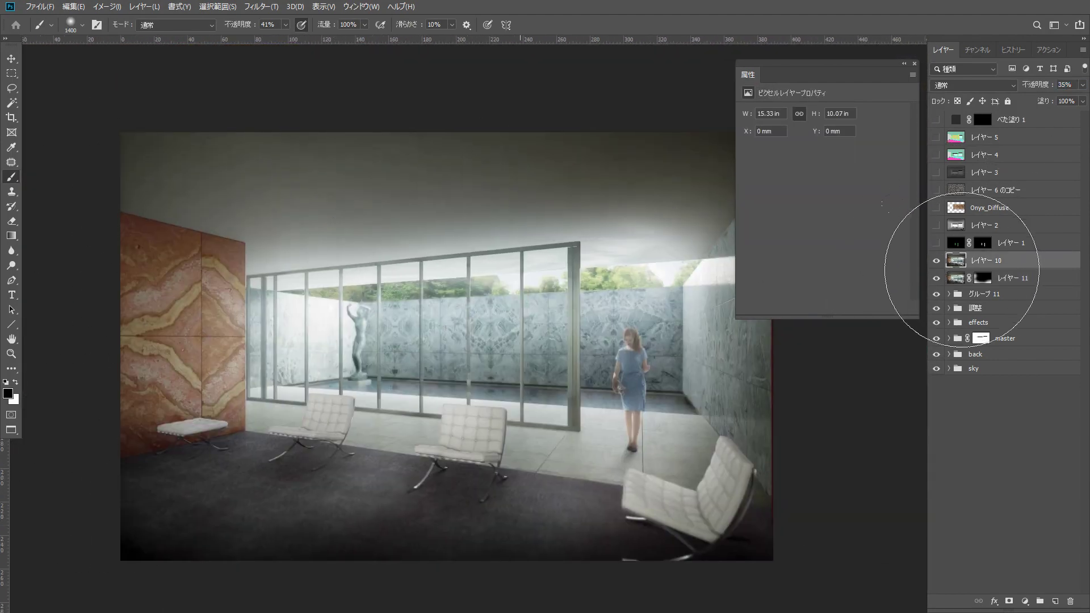
click(951, 283)
key(ctrl+g)
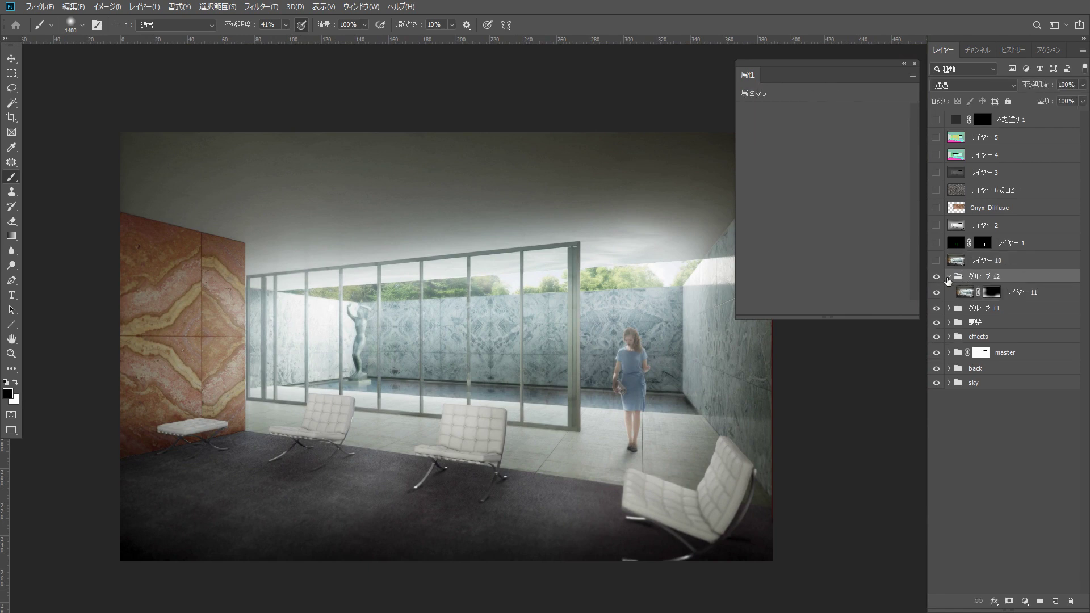
Place the lens_flare_17-4 image, blend it with スクリーン, and move its bright spot to the sky opening above the woman
key(g)
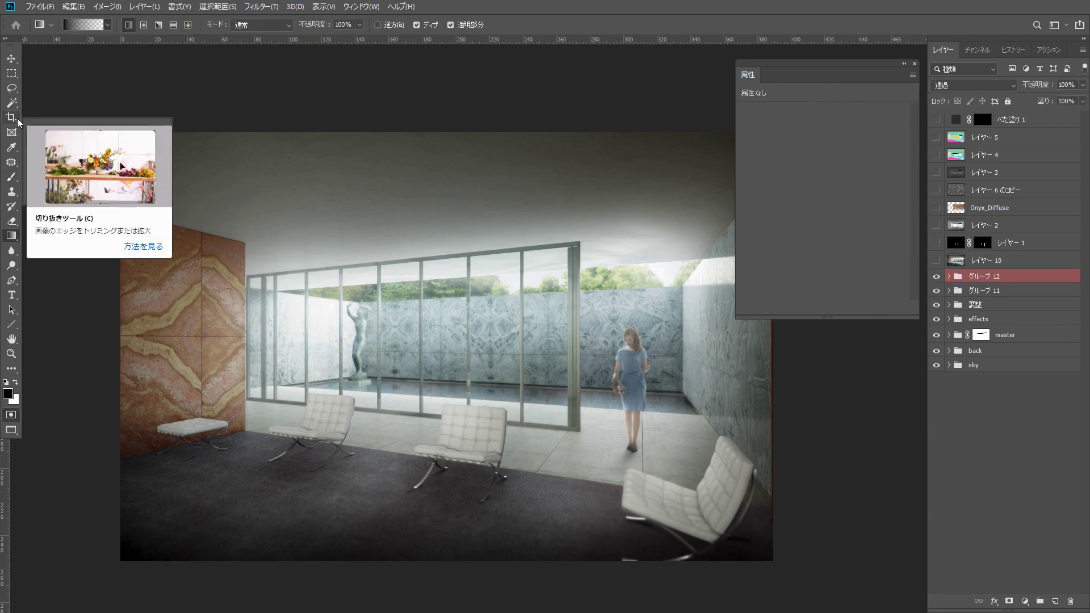
key(v)
click(915, 64)
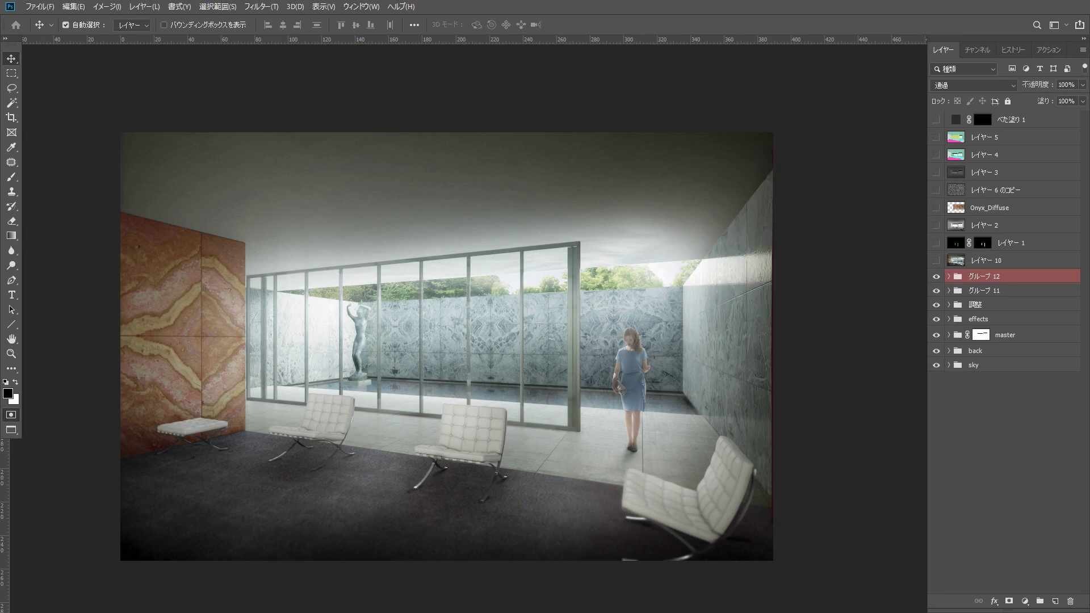
key(Return)
click(965, 85)
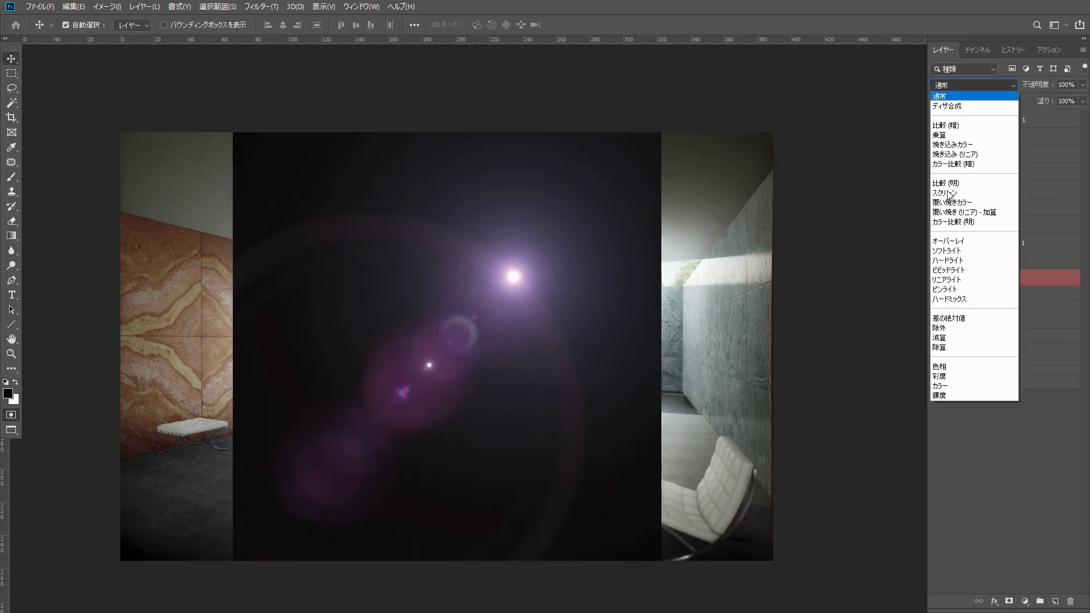
click(951, 194)
drag(526, 277, 680, 282)
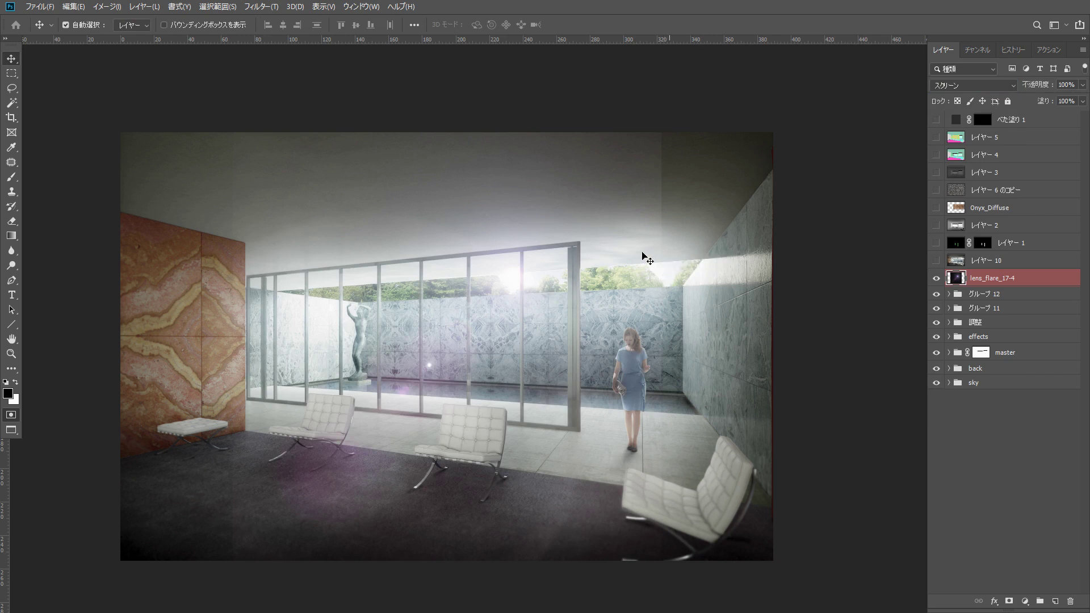
drag(461, 256, 611, 258)
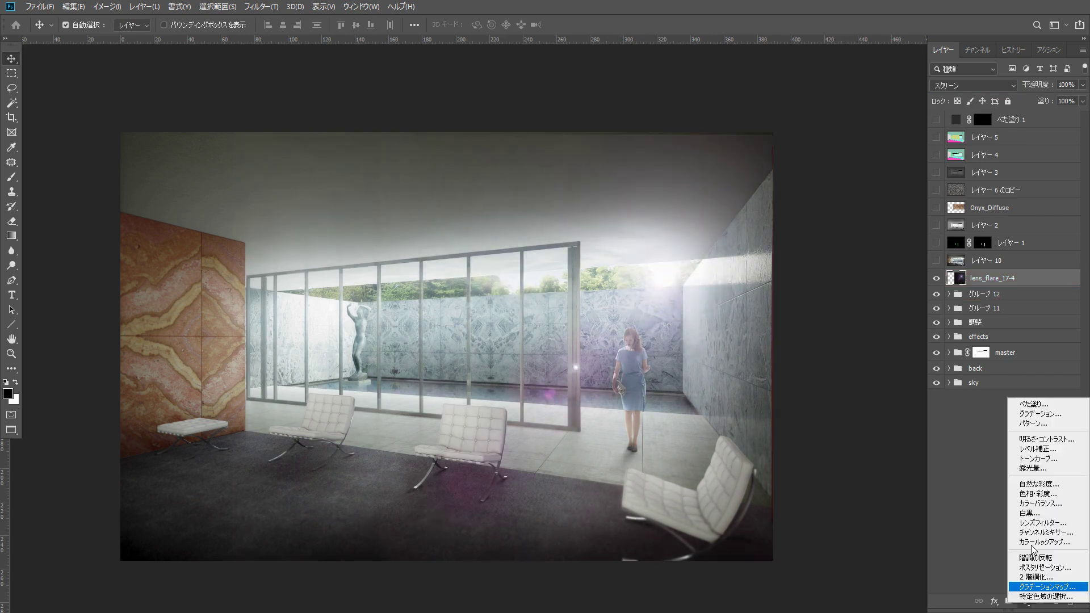
Clip a Hue/Saturation adjustment to the lens flare and shift its hue from purple to blue
click(1025, 601)
click(1040, 493)
alt+click(952, 293)
drag(822, 155, 787, 158)
Add a layer mask to the lens flare and fade the flare with a diagonal gradient
click(1008, 601)
key(ctrl+z)
click(1017, 297)
click(1009, 601)
click(11, 235)
mouse_move(406, 240)
mouse_down()
mouse_move(278, 261)
mouse_move(356, 107)
mouse_move(523, 104)
mouse_up()
key(x)
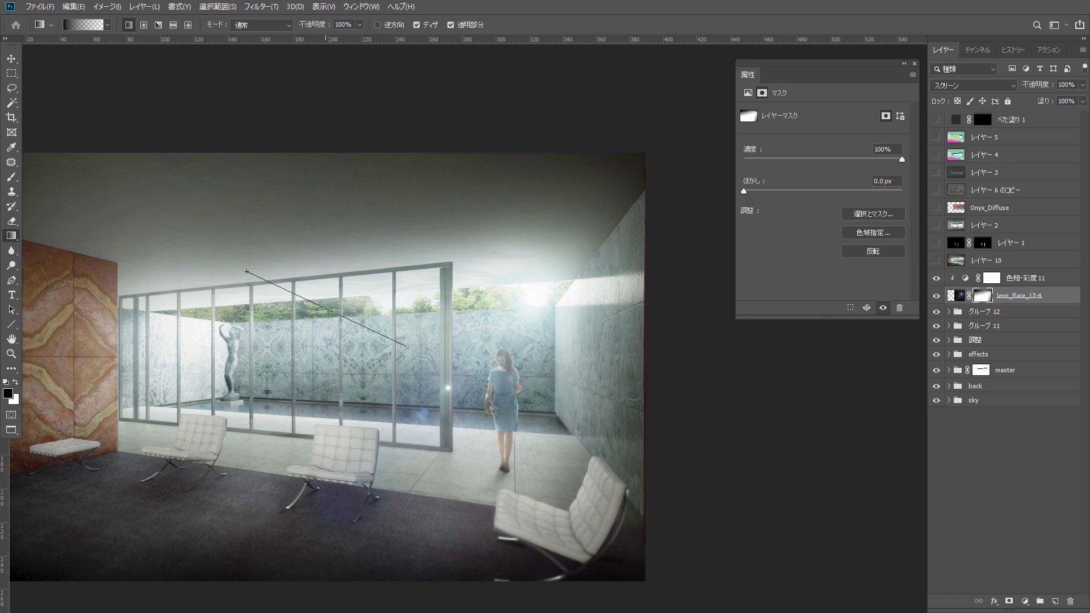
Paint out the stray flare spots near the glass wall on the mask and set the flare's opacity to 80%
click(11, 177)
click(448, 388)
drag(444, 420, 418, 413)
click(1083, 85)
drag(1082, 99, 1073, 101)
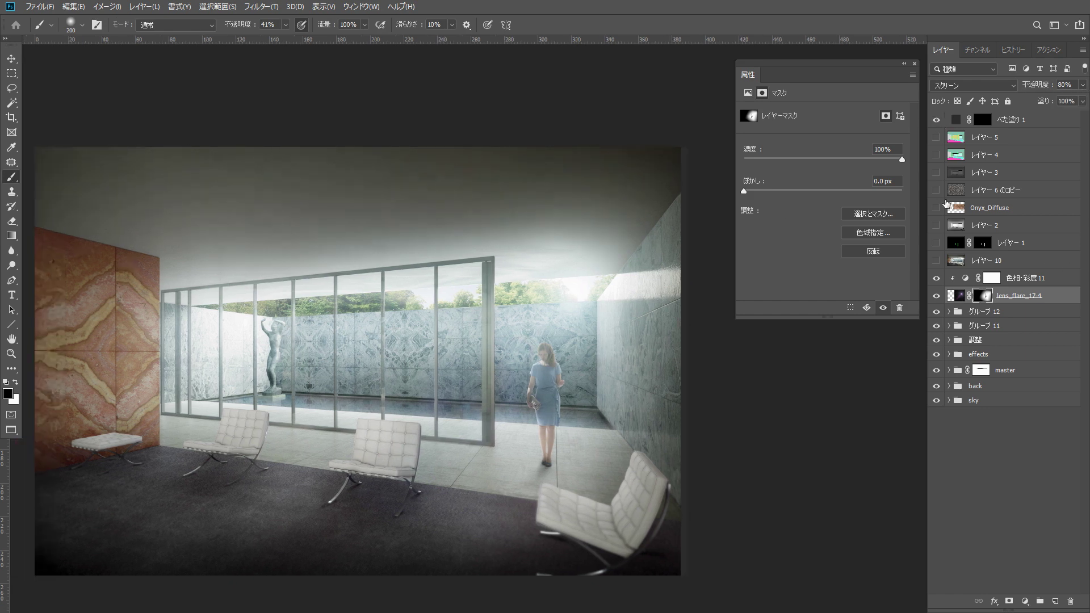
Group the lens flare layer with its clipped Hue/Saturation adjustment
shift+click(960, 282)
key(ctrl+g)
drag(470, 303, 529, 301)
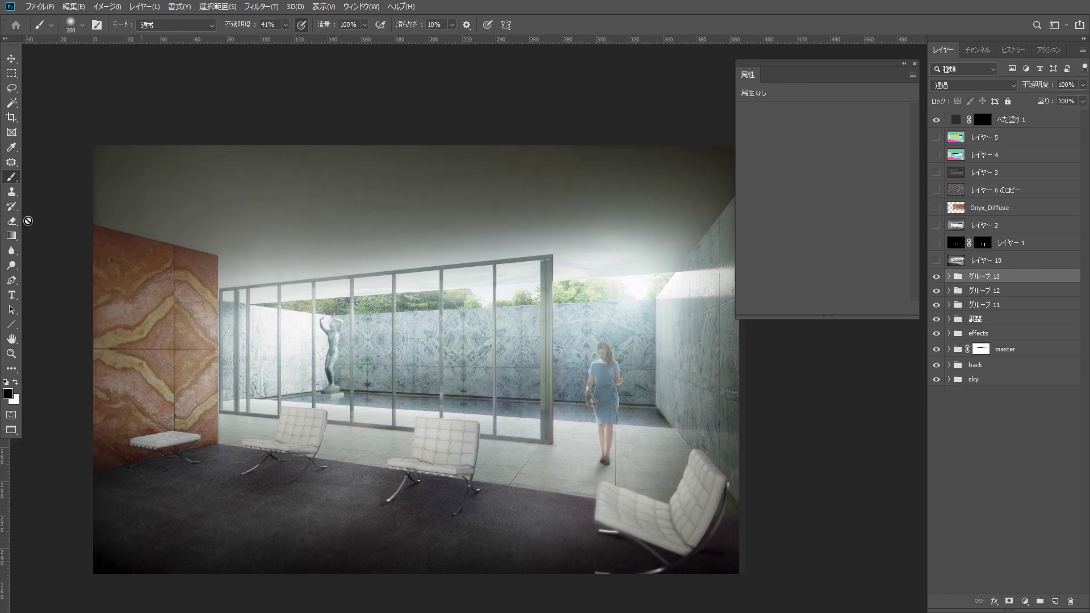
Make a gradient quick-mask selection at the image's left edge and add a Color Balance there with red +53 and blue -3
click(12, 236)
key(q)
click(1025, 601)
click(1051, 502)
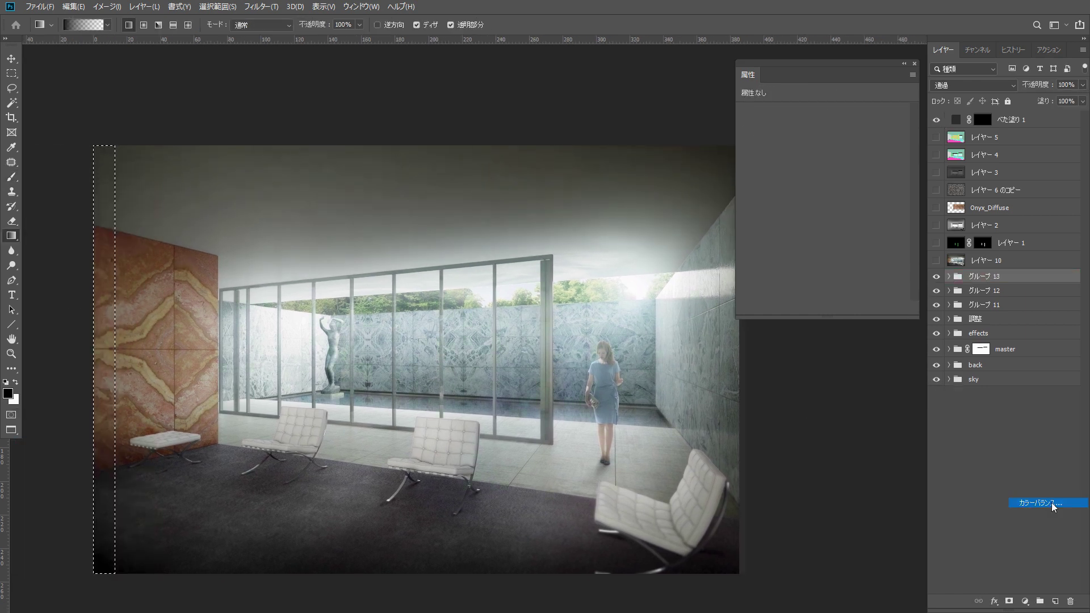
drag(808, 139, 836, 153)
Set the Color Balance adjustment's blend mode to 乗算 and its opacity to 65%
click(974, 85)
click(958, 131)
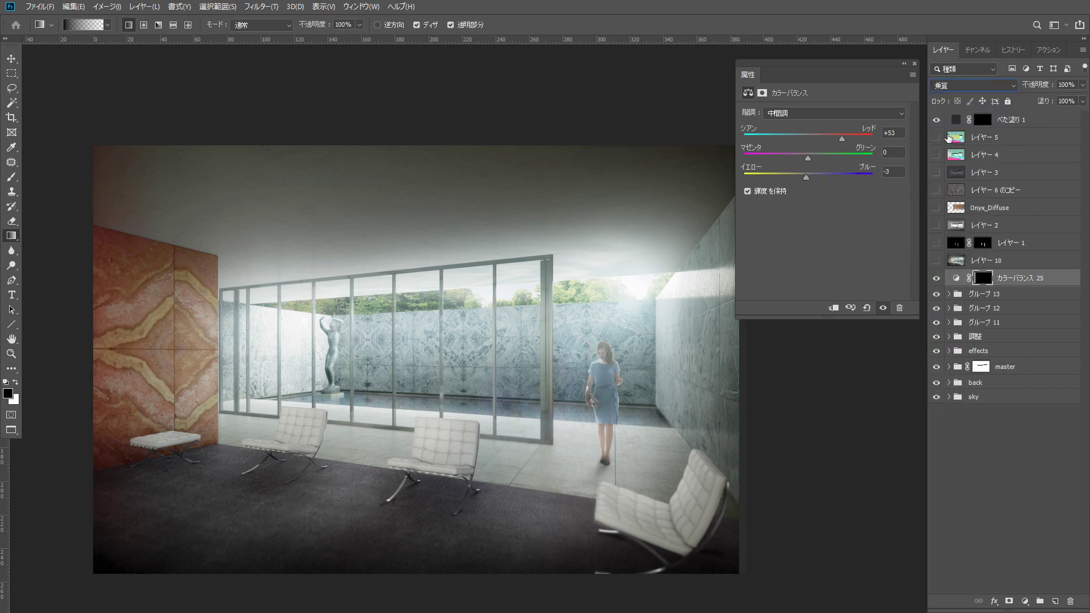
click(1083, 85)
drag(1067, 98, 1064, 102)
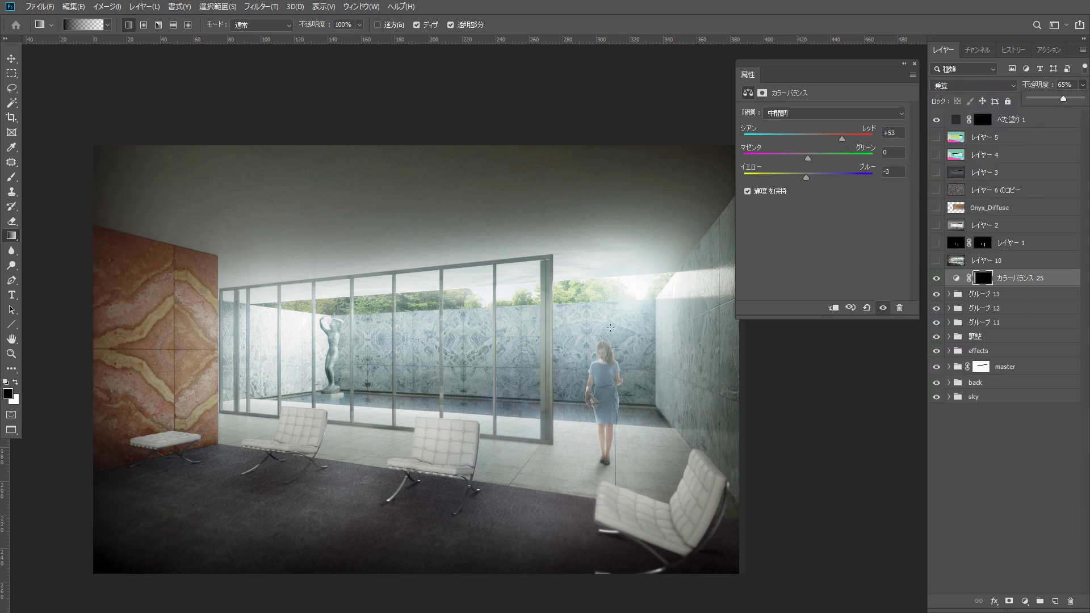
Add a Curves adjustment with a shadow point at input 66, output 61, and group it with the Color Balance adjustment
click(1024, 601)
click(1045, 452)
drag(818, 228, 816, 227)
click(803, 241)
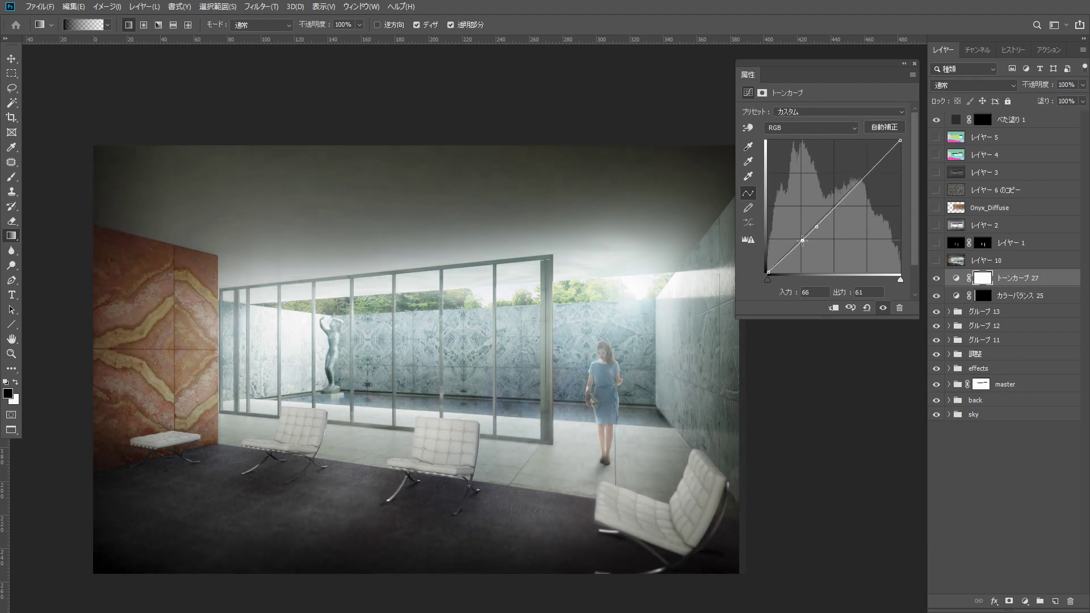
shift+click(958, 295)
key(ctrl+g)
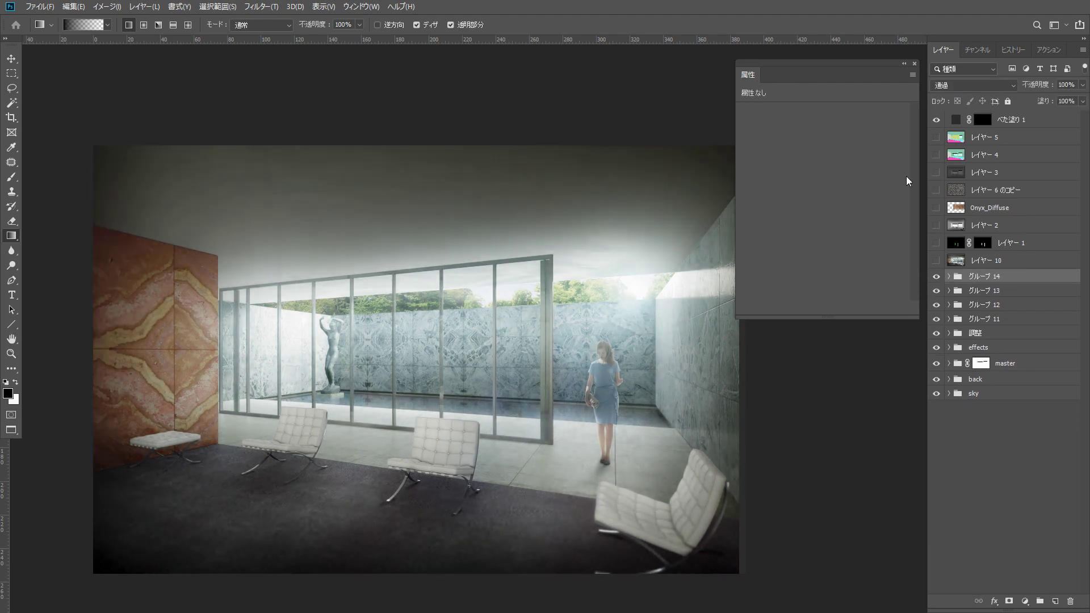
Hide all the layer groups and show them again one by one from sky up to グループ 14 to review the retouching stages
click(914, 64)
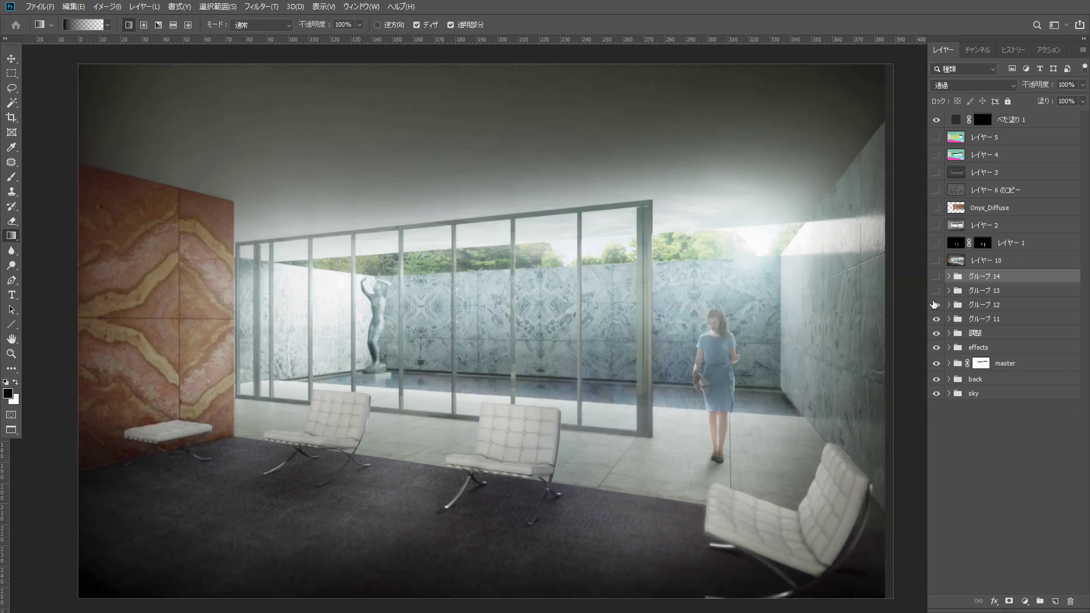
click(936, 362)
click(936, 393)
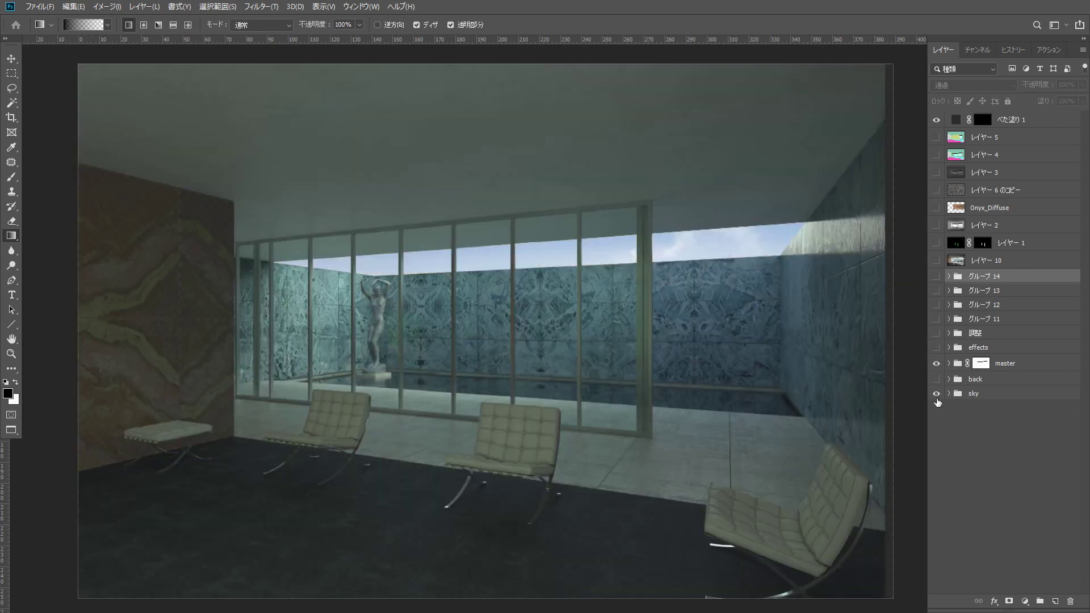
click(936, 378)
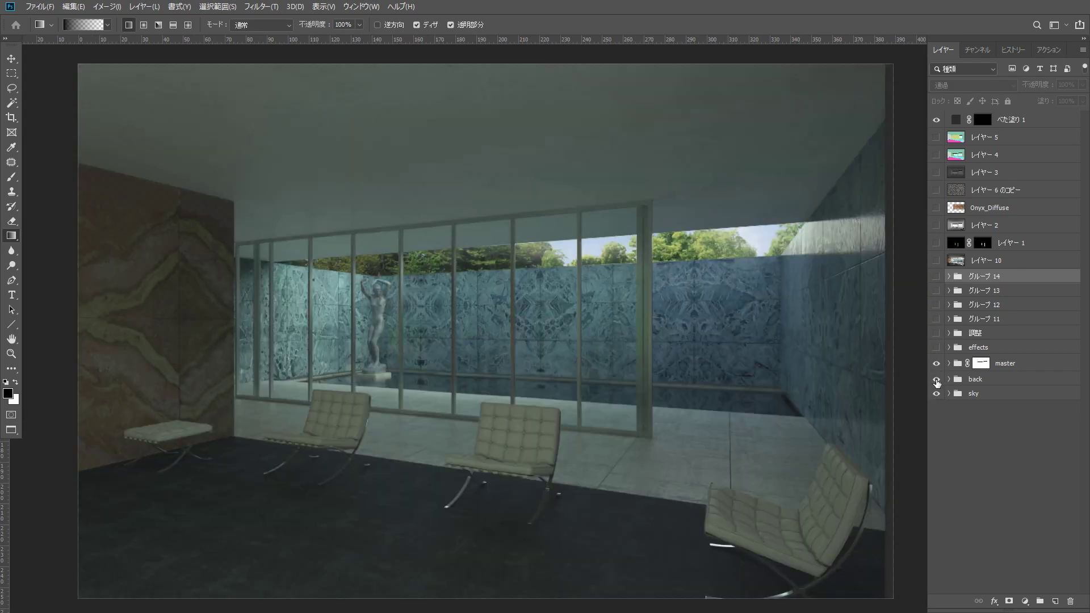
click(937, 348)
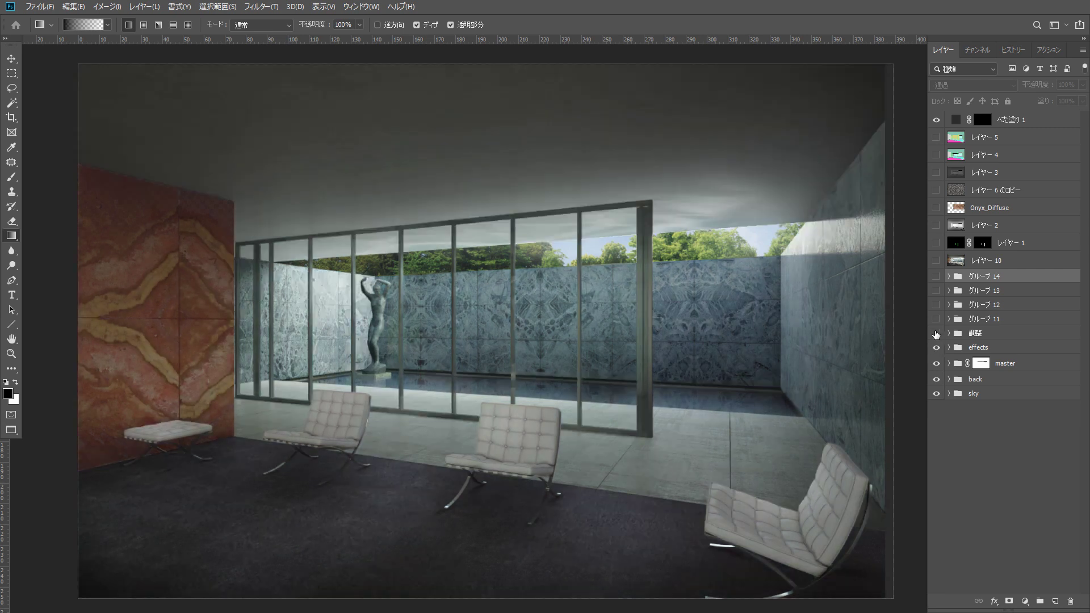
click(936, 333)
click(936, 319)
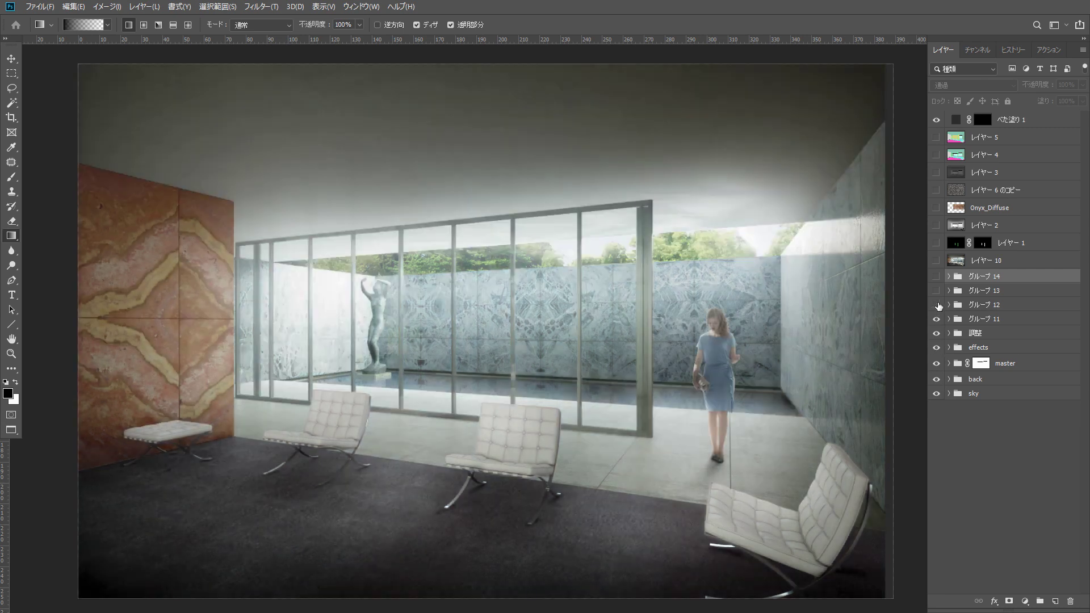
click(937, 291)
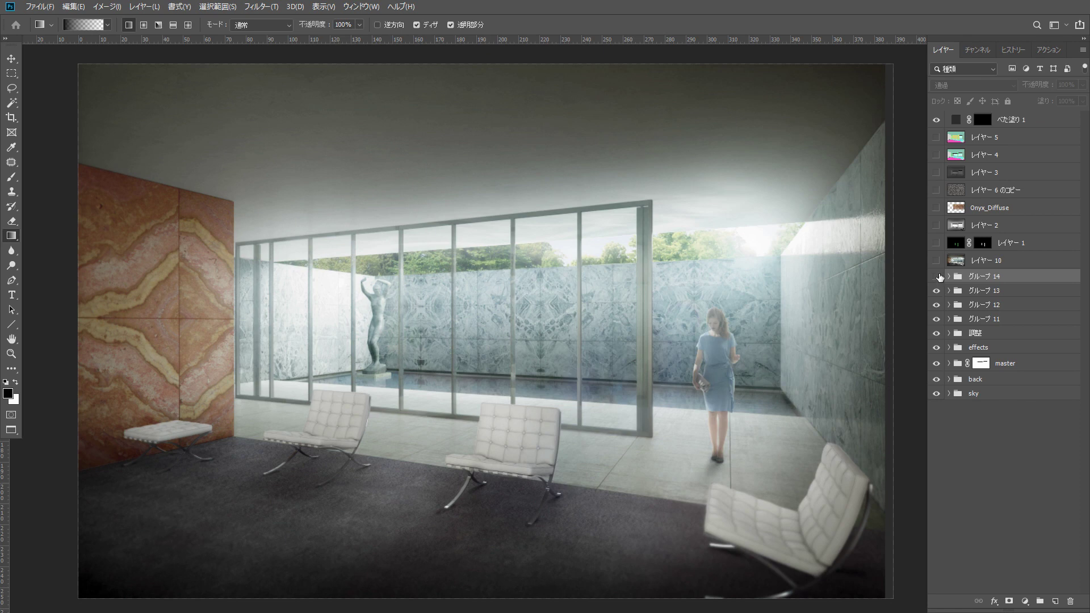
click(937, 277)
click(972, 292)
key(ctrl+minus)
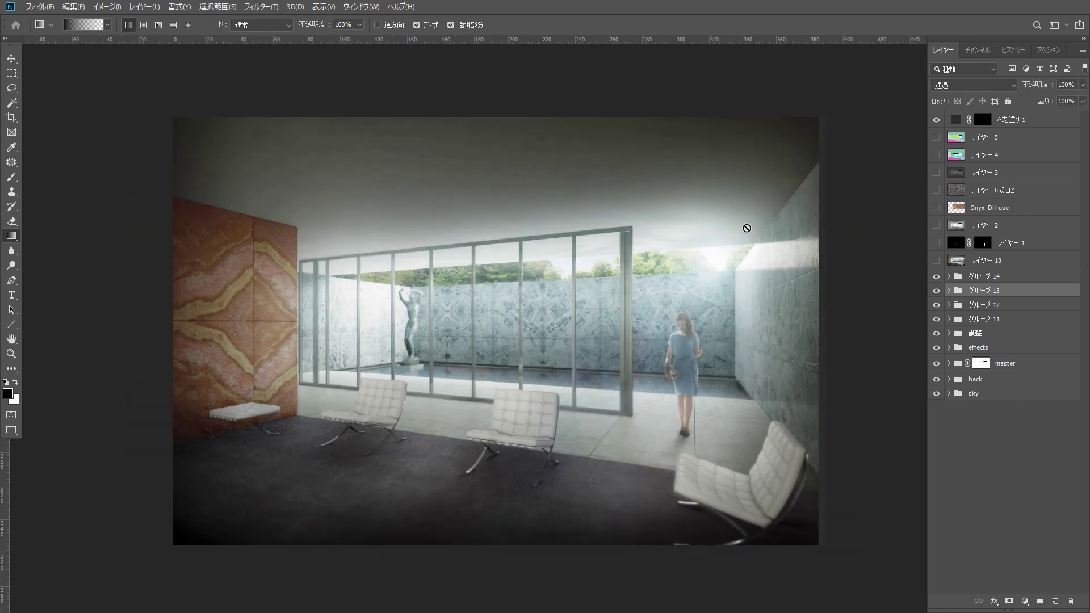